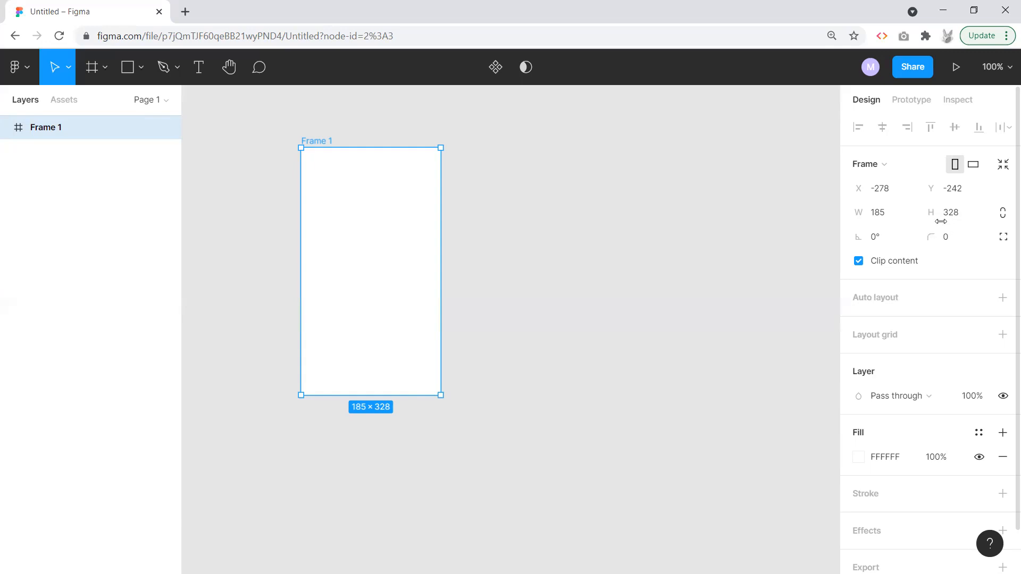
Step: Resize Frame 1 to the iPhone 11 Pro Max preset, 414 × 896
{"action": "left_click", "coordinate": [875, 164]}
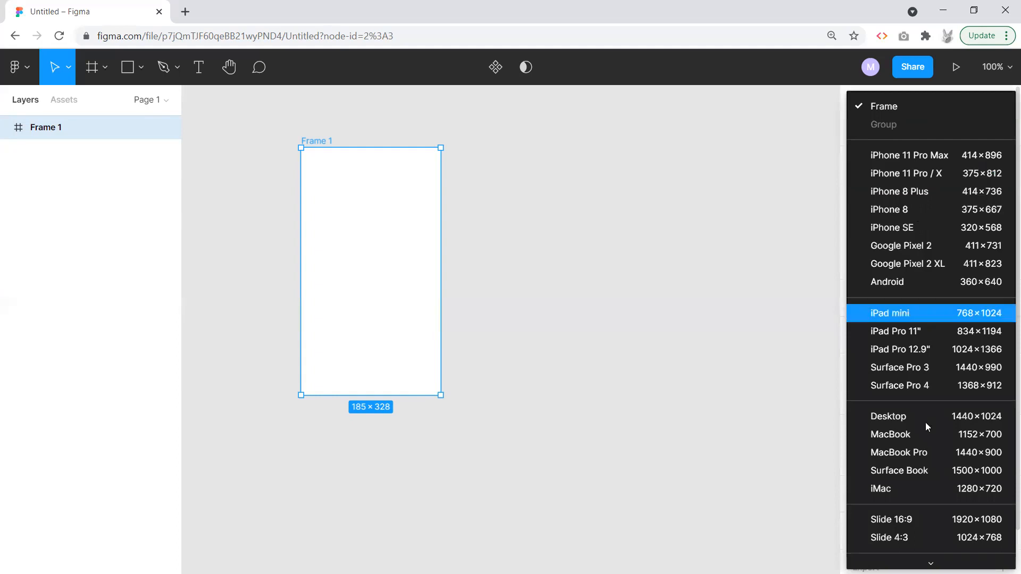
{"action": "left_click", "coordinate": [906, 154]}
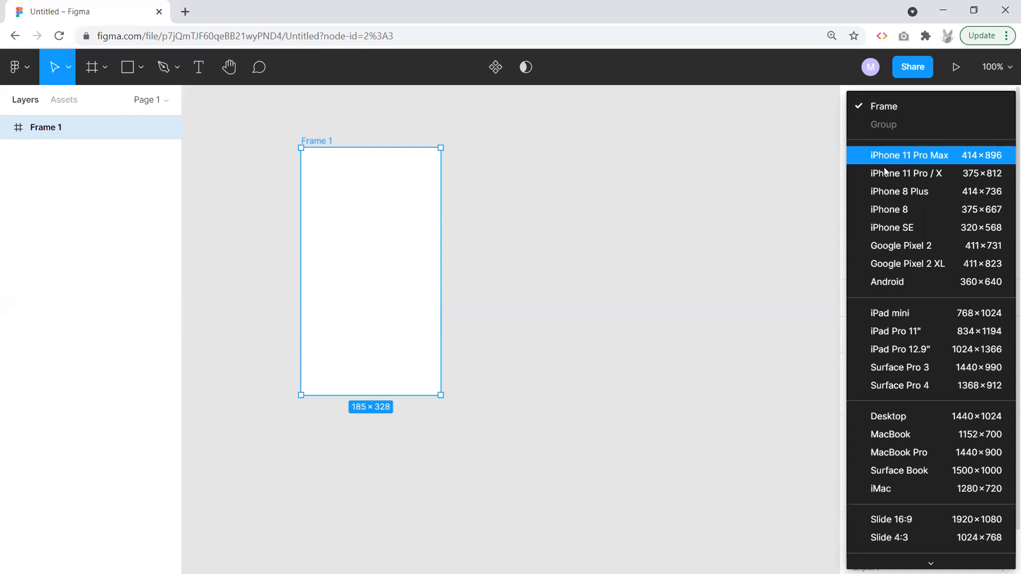
{"action": "scroll", "coordinate": [674, 275], "scroll_direction": "down", "scroll_amount": 10}
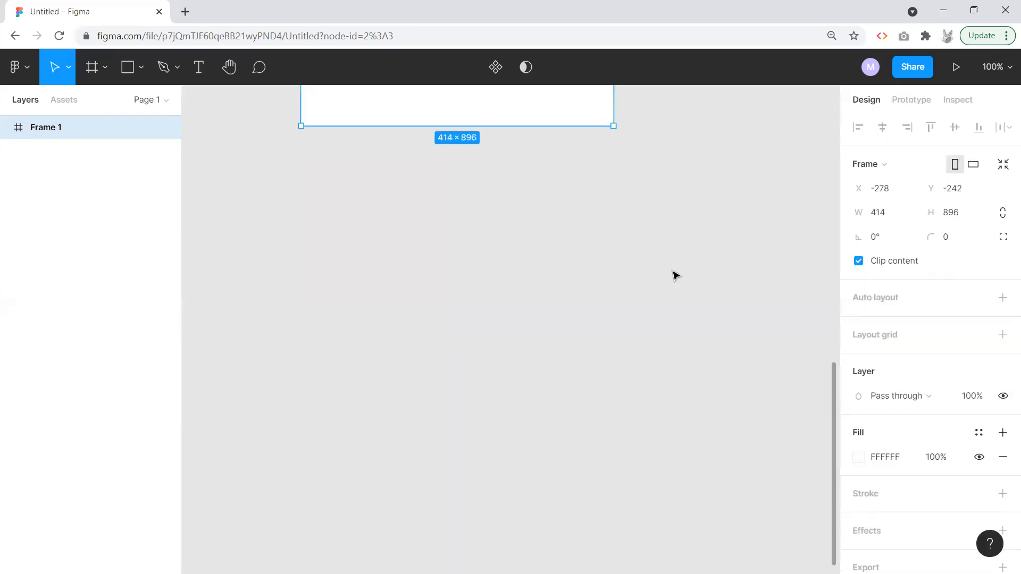
{"action": "scroll", "coordinate": [674, 275], "scroll_direction": "up", "scroll_amount": 7}
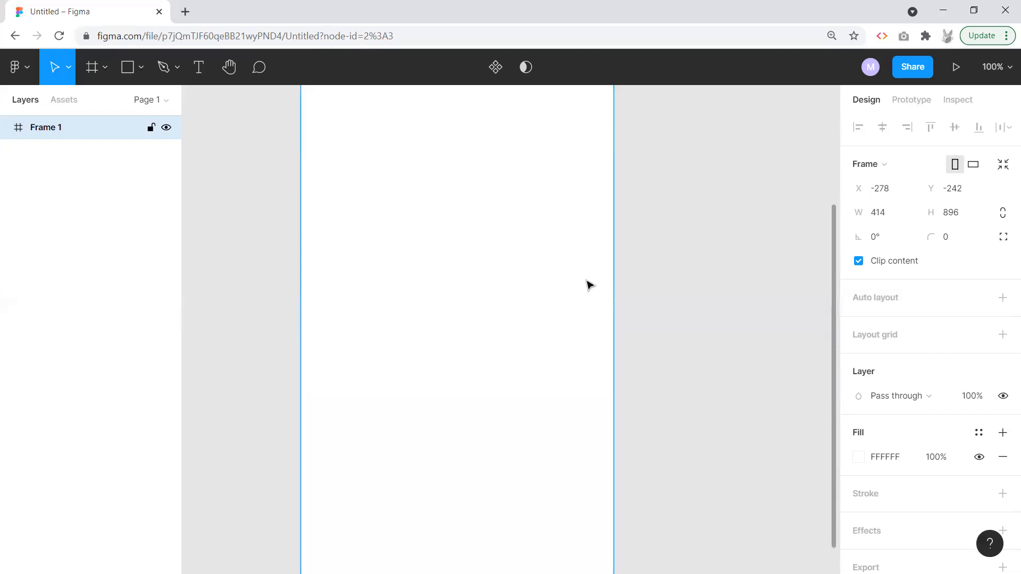
{"action": "key", "text": "ctrl+minus"}
{"action": "left_click_drag", "start_coordinate": [645, 270], "coordinate": [527, 300]}
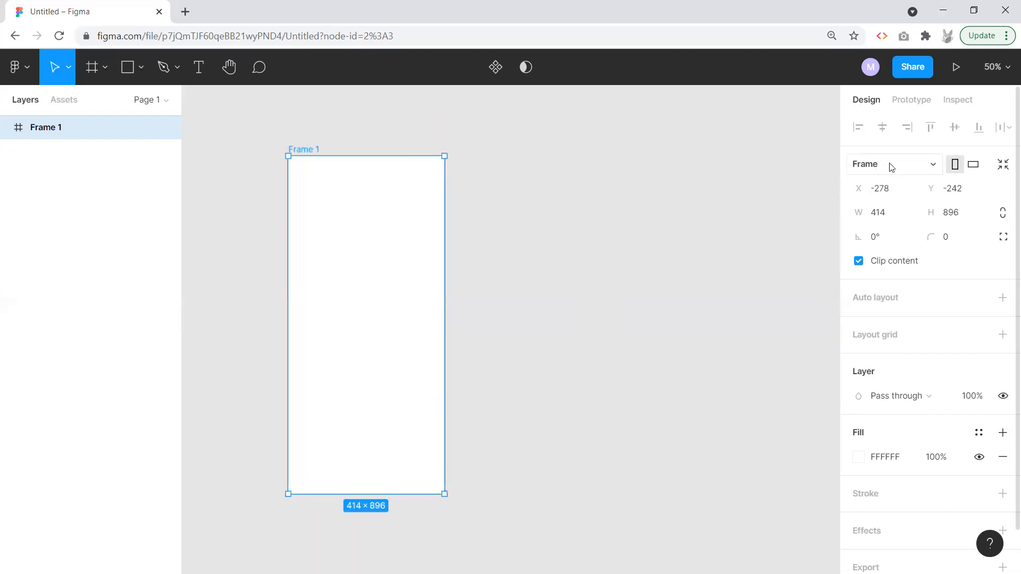
Step: Switch Frame 1 to landscape and back to portrait, and try rotating it by 1°
{"action": "left_click", "coordinate": [904, 170]}
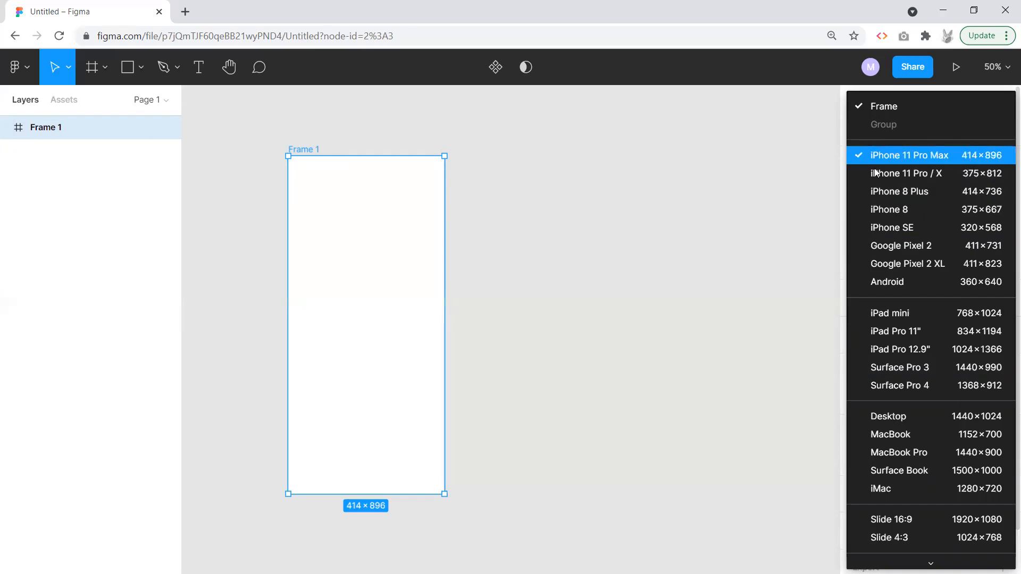
{"action": "left_click", "coordinate": [976, 163]}
{"action": "left_click", "coordinate": [974, 166]}
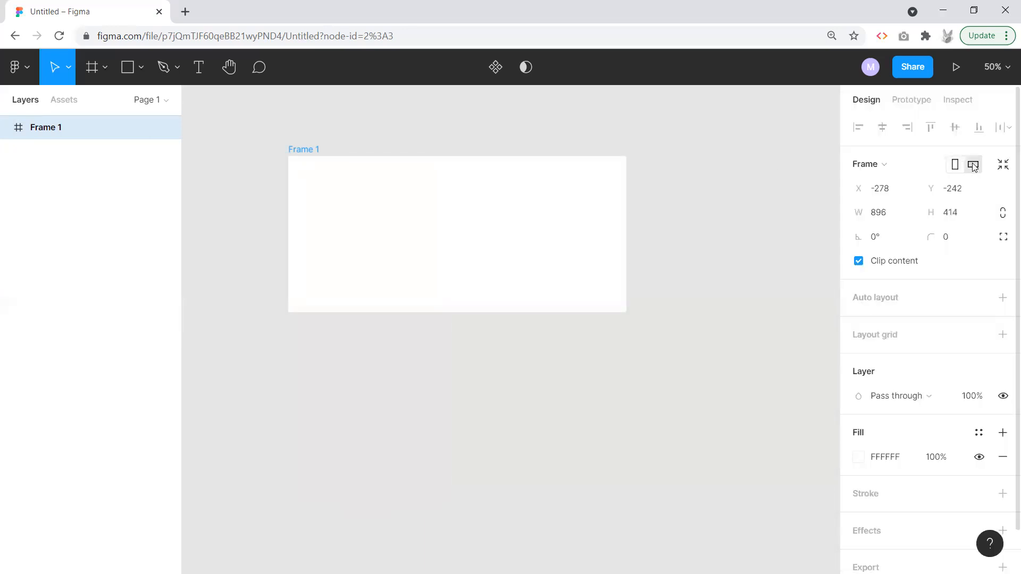
{"action": "left_click", "coordinate": [955, 165]}
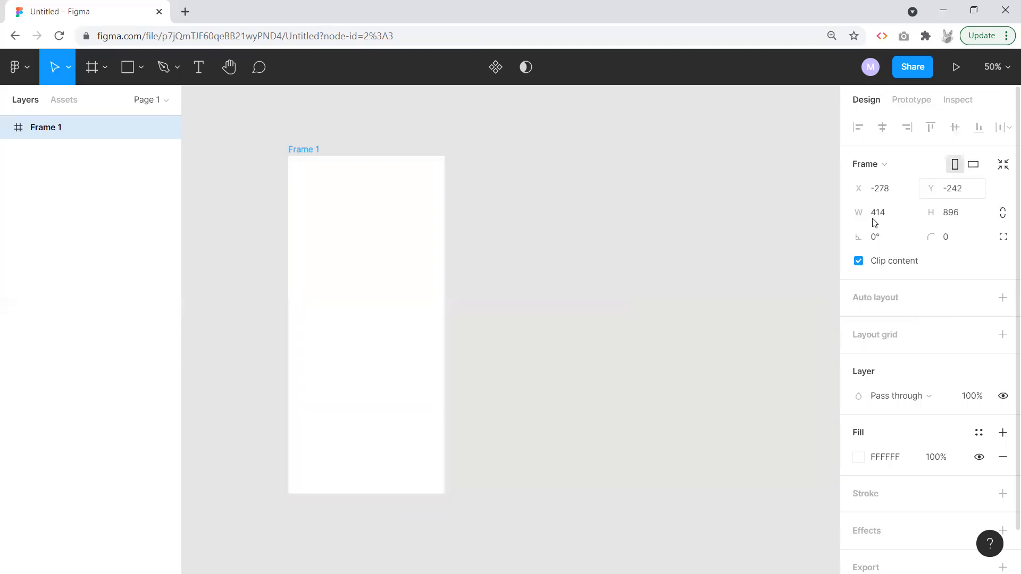
{"action": "left_click", "coordinate": [860, 236]}
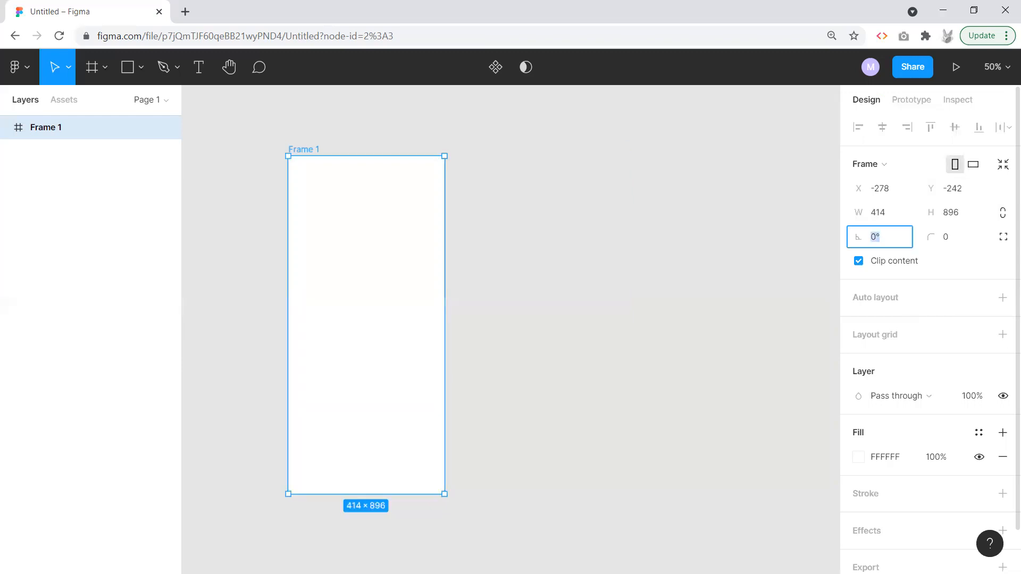
{"action": "mouse_move", "coordinate": [860, 237]}
{"action": "left_mouse_down"}
{"action": "mouse_move", "coordinate": [904, 234]}
{"action": "mouse_move", "coordinate": [820, 243]}
{"action": "mouse_move", "coordinate": [861, 238]}
{"action": "left_mouse_up"}
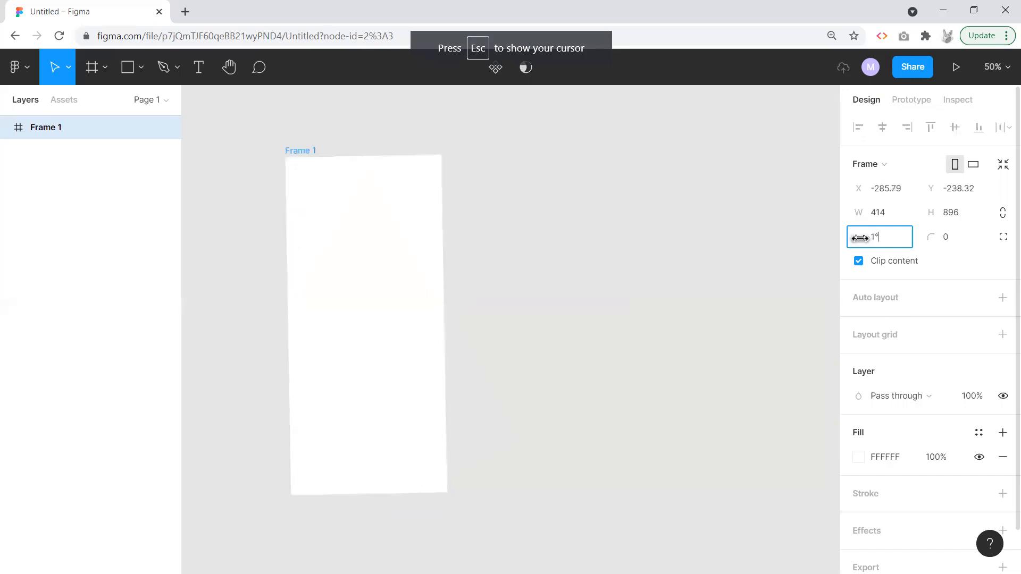
Step: Round the corners of Frame 1 with a radius of 25
{"action": "left_click", "coordinate": [947, 241]}
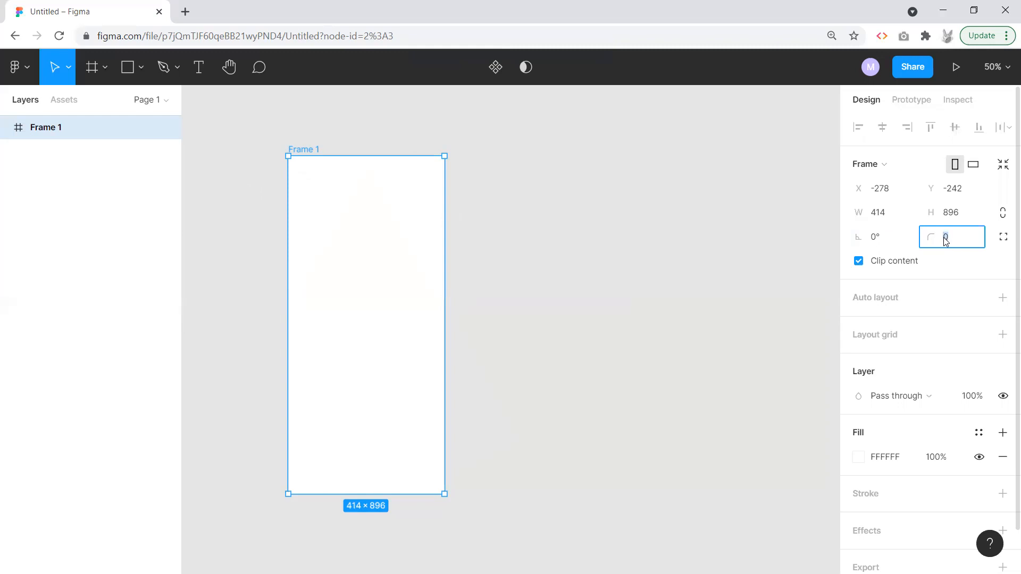
{"action": "type", "text": "25"}
{"action": "key", "text": "Return"}
{"action": "left_click", "coordinate": [485, 233]}
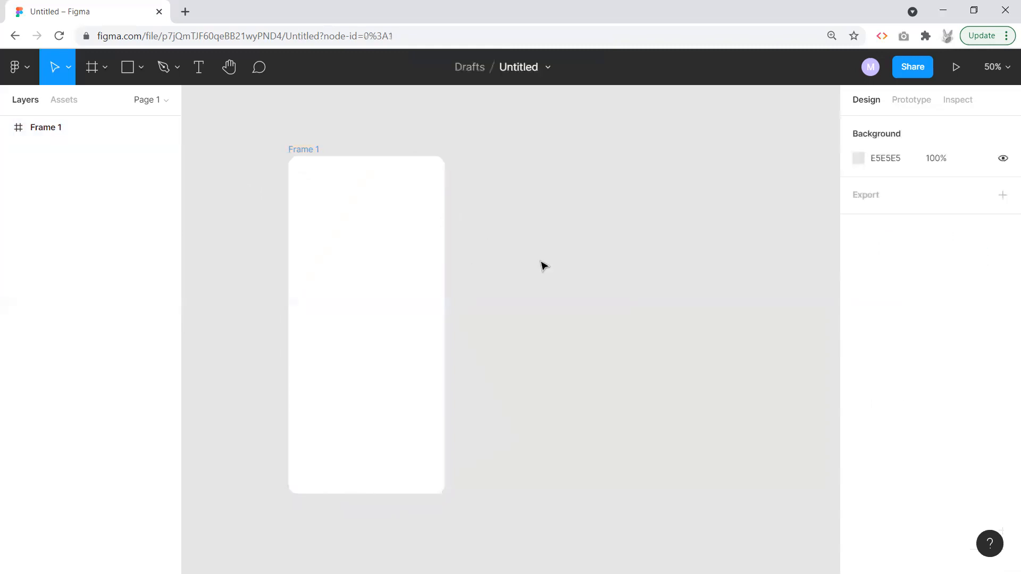
{"action": "left_click_drag", "start_coordinate": [508, 198], "coordinate": [542, 234]}
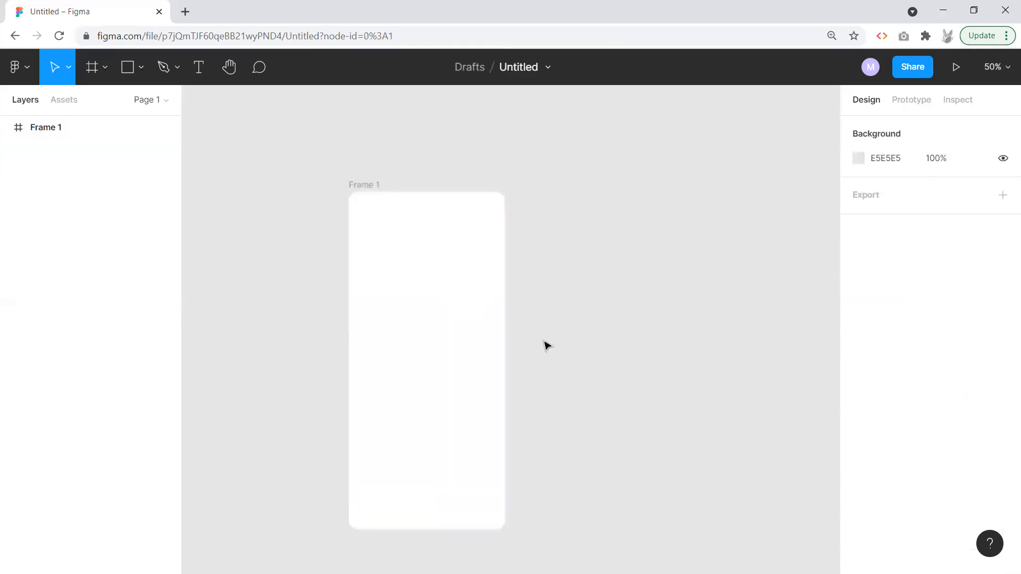
{"action": "key", "text": "ctrl+z"}
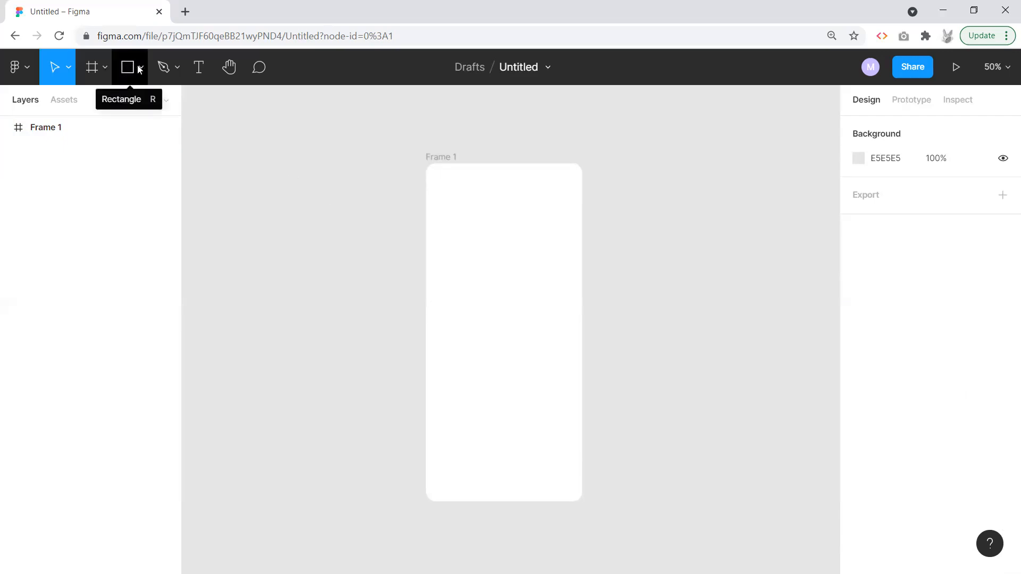
Step: Draw a rectangle of about 230 × 152 on the canvas to the left of Frame 1
{"action": "left_click", "coordinate": [140, 68]}
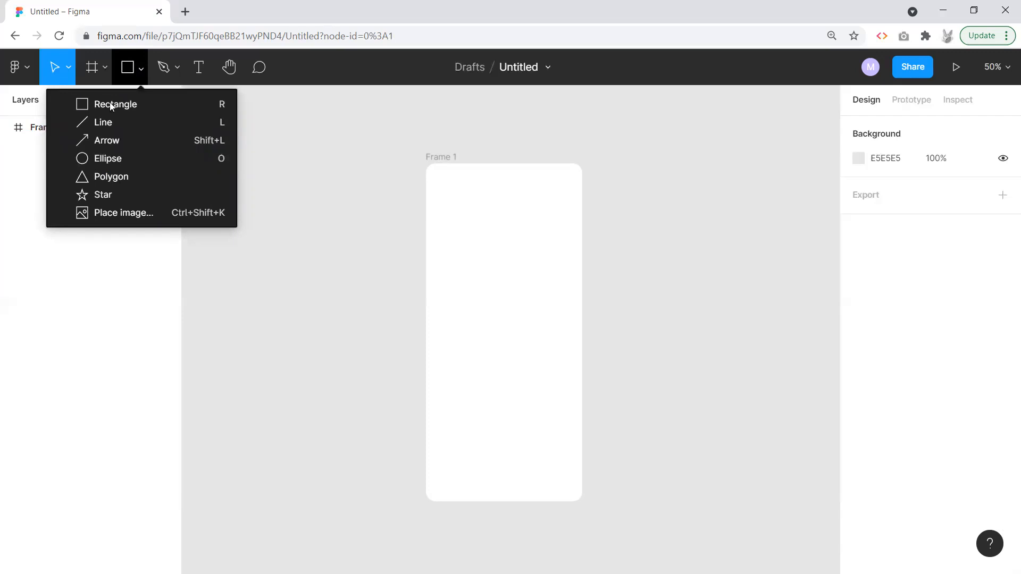
{"action": "left_click", "coordinate": [83, 108]}
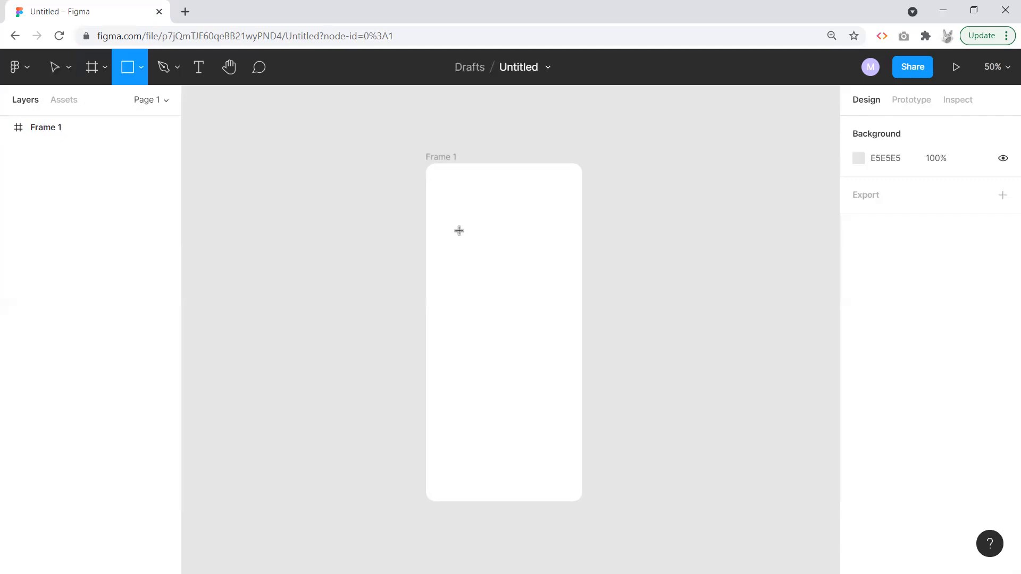
{"action": "mouse_move", "coordinate": [272, 179]}
{"action": "left_mouse_down"}
{"action": "mouse_move", "coordinate": [342, 261]}
{"action": "mouse_move", "coordinate": [359, 235]}
{"action": "left_mouse_up"}
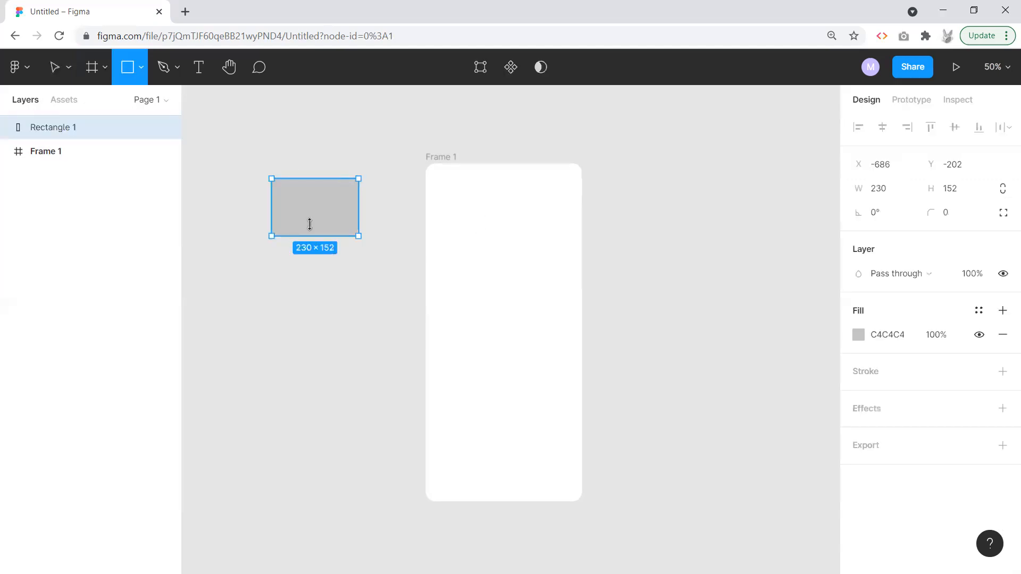
{"action": "key", "text": "v"}
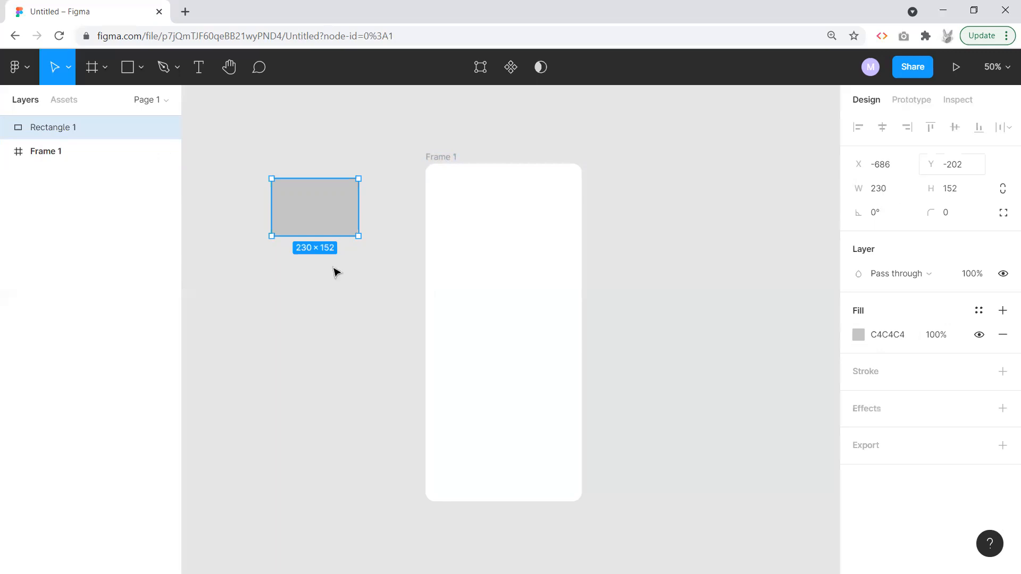
Step: Move the rectangle around the canvas, into Frame 1, and back out to the left of the frame
{"action": "left_click_drag", "start_coordinate": [303, 205], "coordinate": [250, 217]}
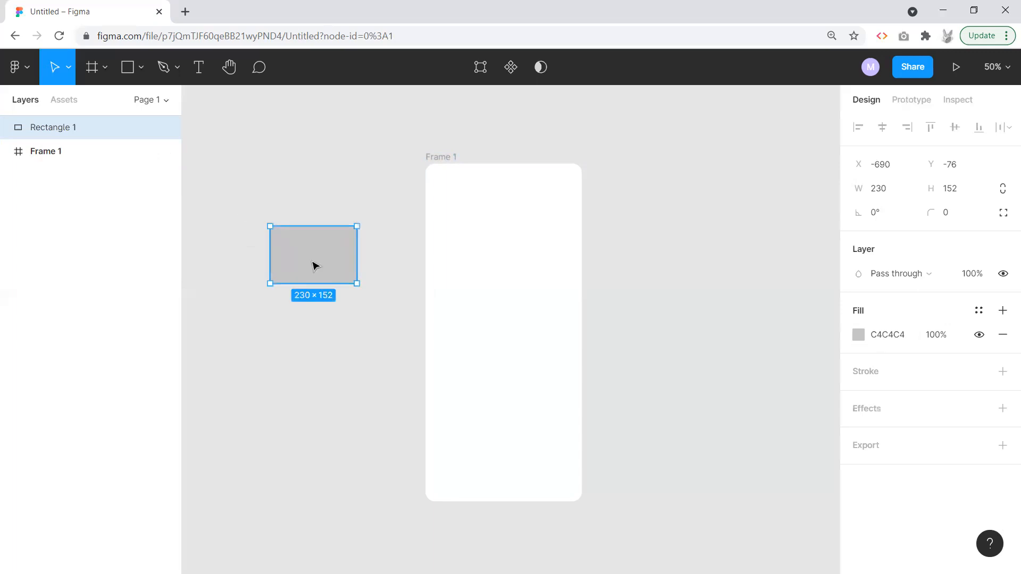
{"action": "left_click_drag", "start_coordinate": [326, 258], "coordinate": [317, 219]}
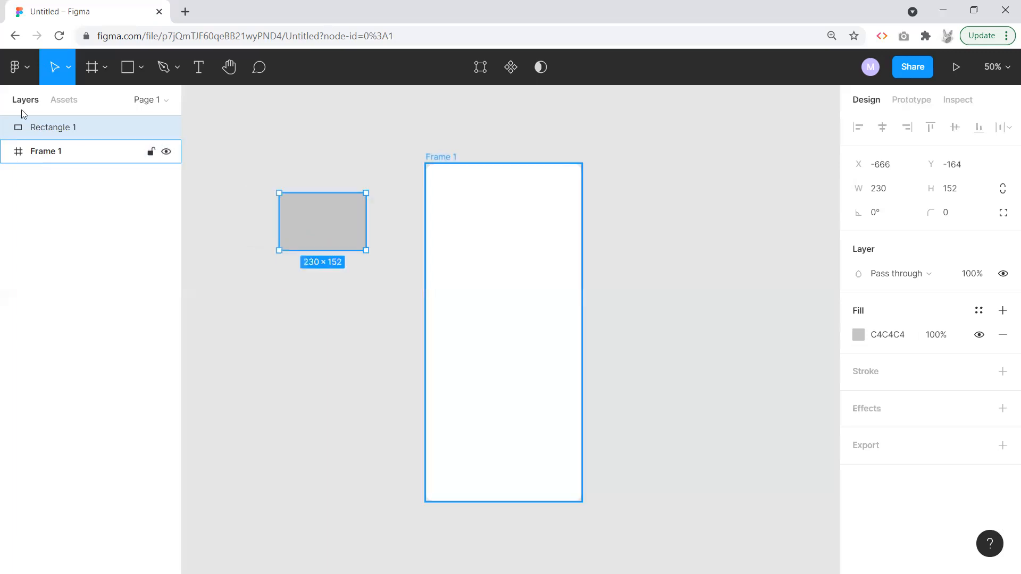
{"action": "mouse_move", "coordinate": [330, 229]}
{"action": "left_mouse_down"}
{"action": "mouse_move", "coordinate": [314, 215]}
{"action": "mouse_move", "coordinate": [315, 237]}
{"action": "left_mouse_up"}
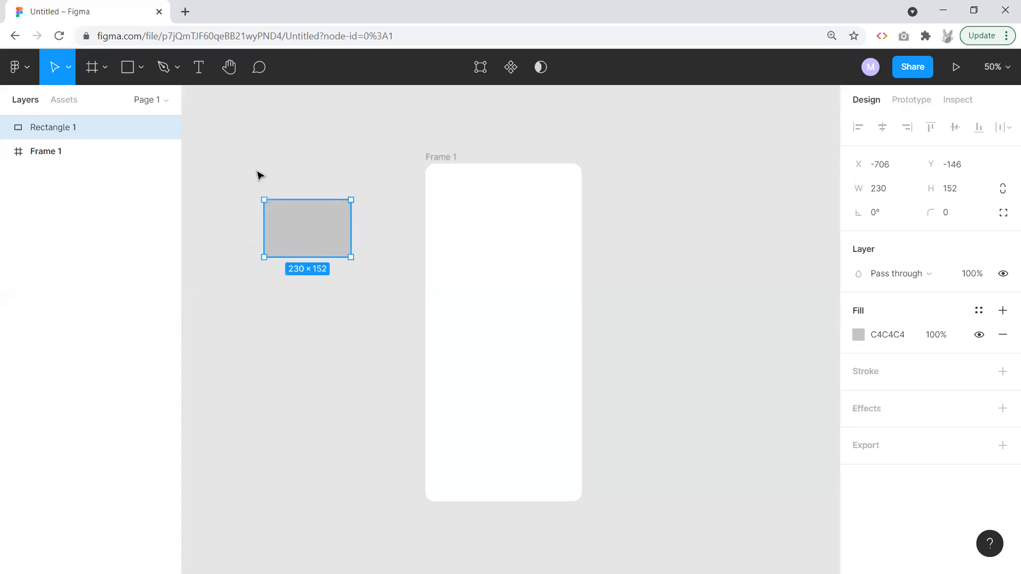
{"action": "left_click_drag", "start_coordinate": [315, 222], "coordinate": [489, 218]}
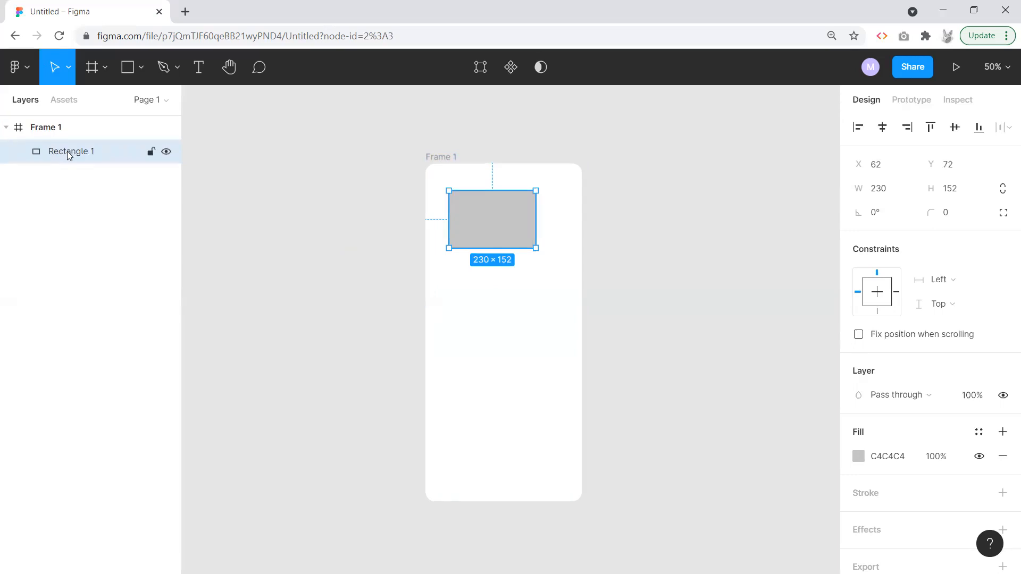
{"action": "left_click_drag", "start_coordinate": [497, 226], "coordinate": [282, 225]}
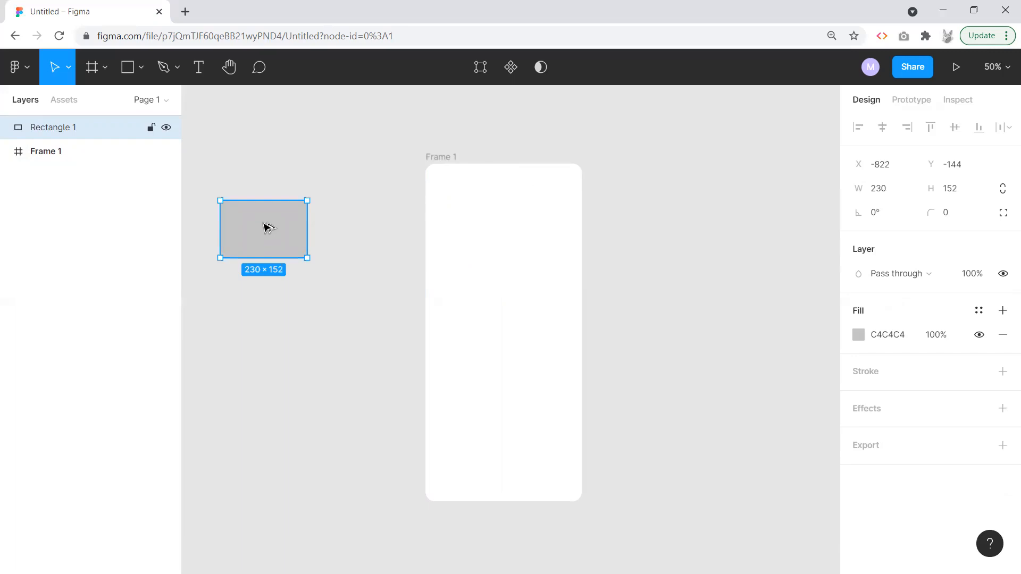
Step: Duplicate the rectangle twice in a column below the original and move all three rectangles into Frame 1
{"action": "left_click_drag", "start_coordinate": [264, 234], "coordinate": [265, 305], "text": "alt"}
{"action": "left_click_drag", "start_coordinate": [264, 298], "coordinate": [259, 394], "text": "alt"}
{"action": "left_click_drag", "start_coordinate": [348, 167], "coordinate": [255, 479]}
{"action": "left_click_drag", "start_coordinate": [250, 307], "coordinate": [488, 290]}
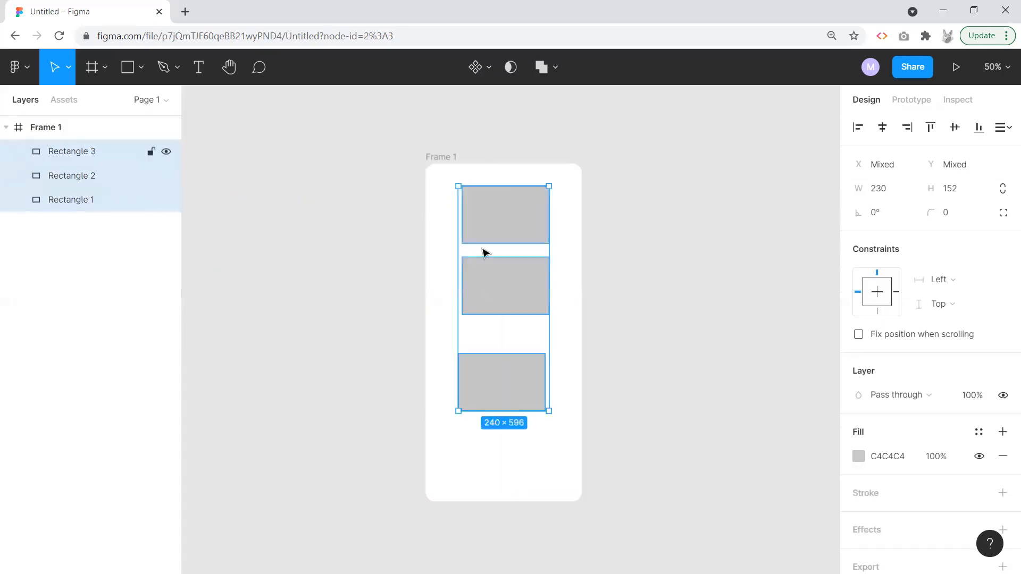
Step: Move the three rectangles out of Frame 1 onto the canvas and back inside the frame
{"action": "left_click", "coordinate": [349, 273]}
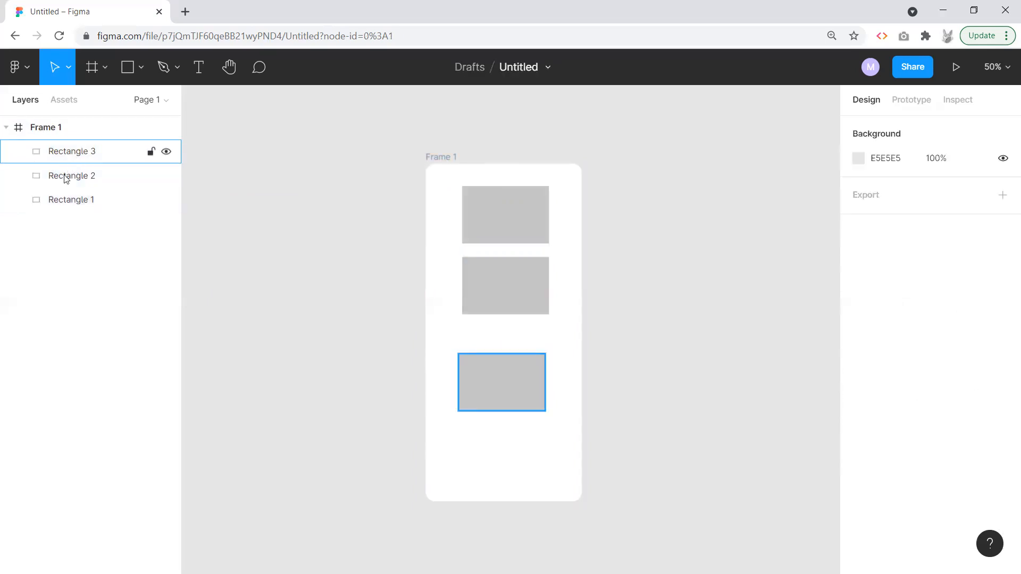
{"action": "left_click_drag", "start_coordinate": [508, 455], "coordinate": [322, 208]}
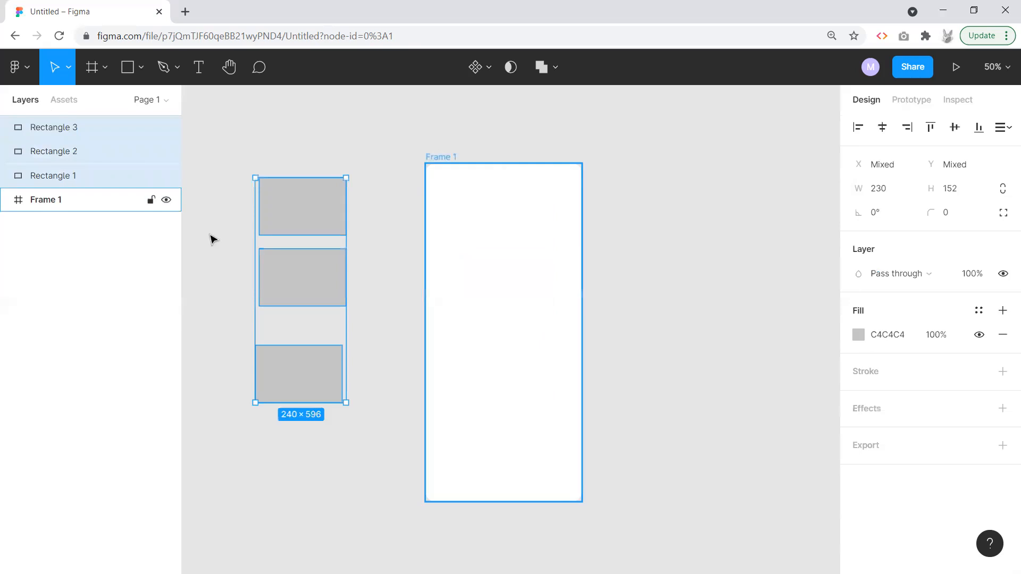
{"action": "key", "text": "Escape"}
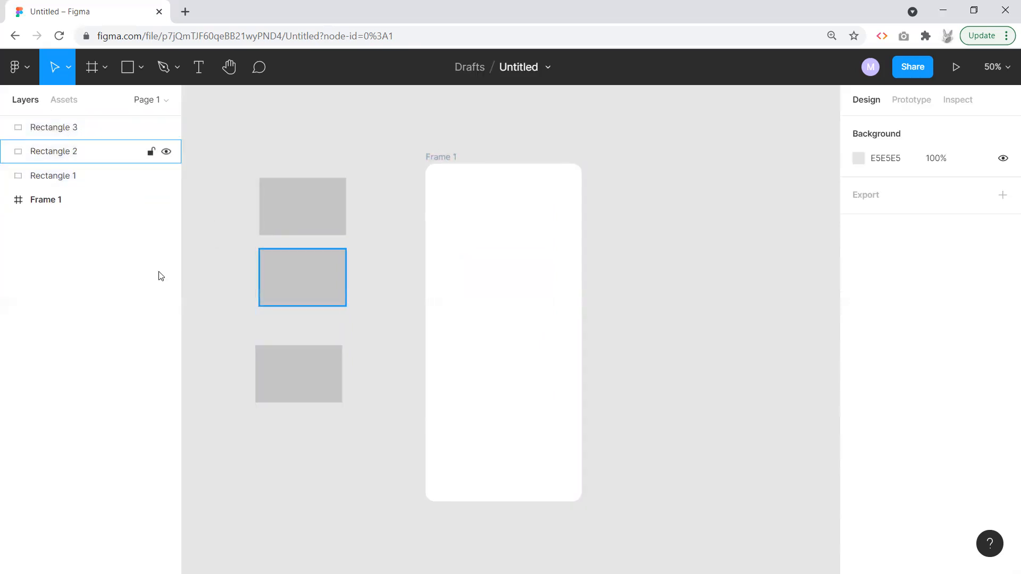
{"action": "left_click_drag", "start_coordinate": [231, 156], "coordinate": [330, 457]}
{"action": "left_click_drag", "start_coordinate": [300, 217], "coordinate": [490, 212]}
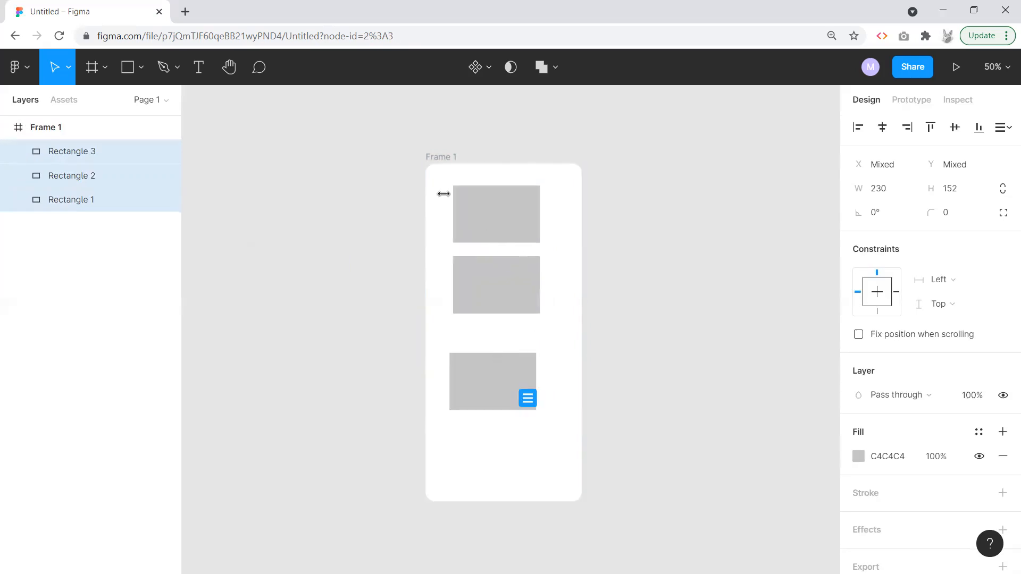
Step: Change the fill of the uppermost rectangle in Frame 1 to purple, 8771C5
{"action": "left_click", "coordinate": [498, 212]}
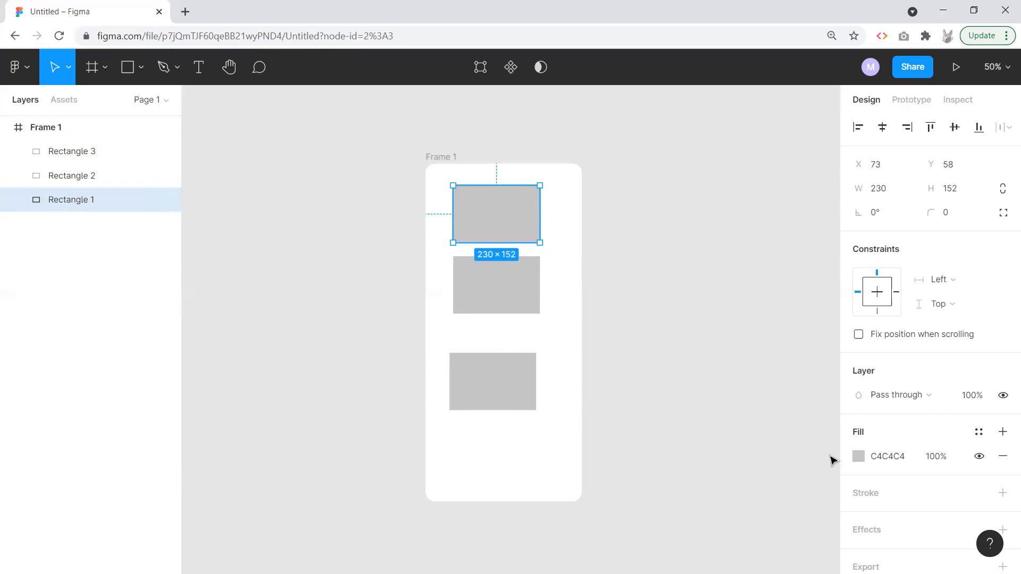
{"action": "left_click", "coordinate": [860, 457]}
{"action": "left_click_drag", "start_coordinate": [734, 275], "coordinate": [812, 223]}
{"action": "left_click", "coordinate": [781, 291]}
{"action": "left_click", "coordinate": [750, 324]}
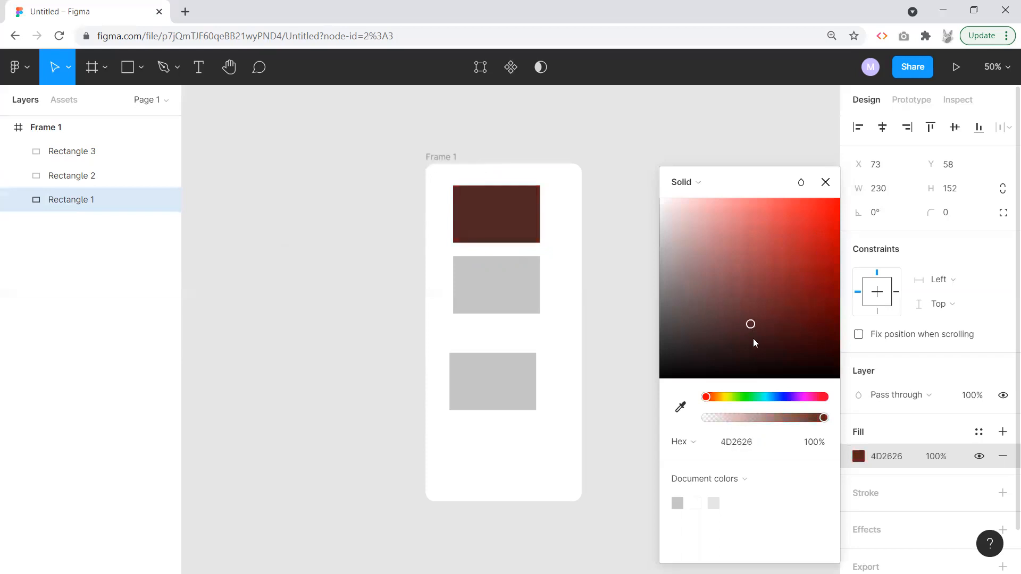
{"action": "left_click", "coordinate": [751, 396]}
{"action": "left_click_drag", "start_coordinate": [774, 399], "coordinate": [790, 397]}
{"action": "left_click_drag", "start_coordinate": [774, 272], "coordinate": [738, 244]}
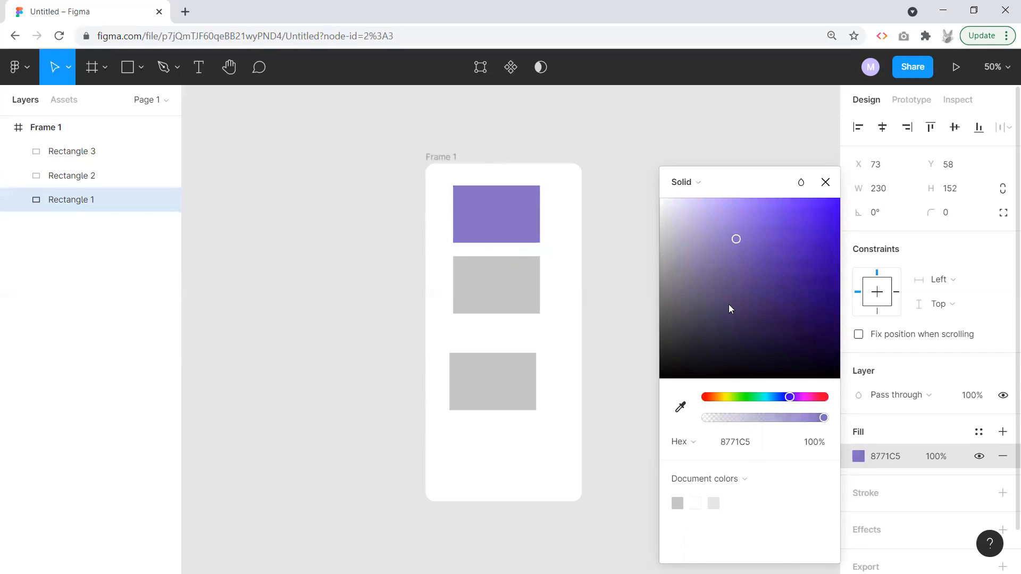
{"action": "left_click", "coordinate": [904, 462]}
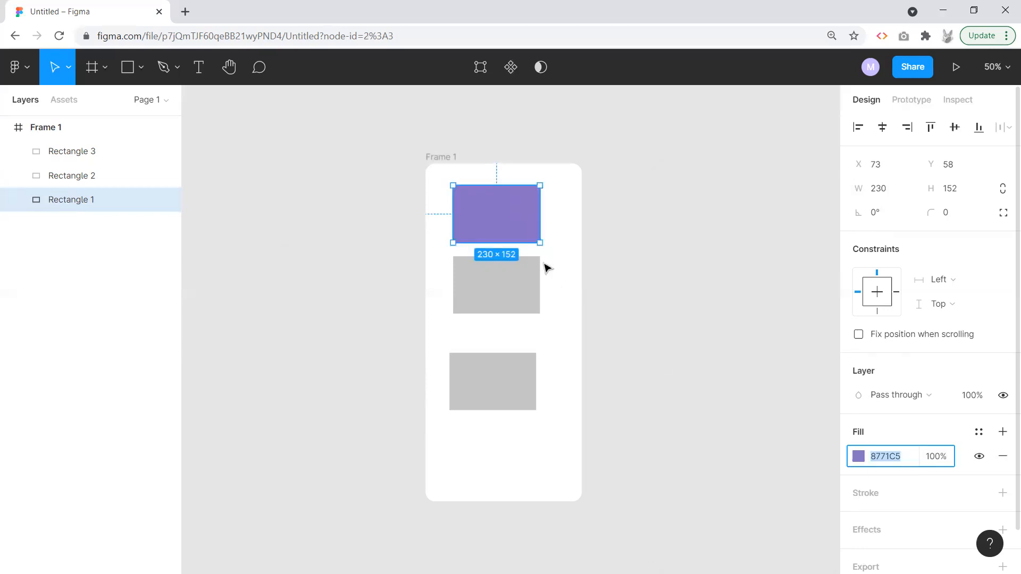
Step: Shorten the purple rectangle to about 230 × 138, adjust its position slightly, and deselect it
{"action": "left_click", "coordinate": [513, 217]}
{"action": "left_click", "coordinate": [517, 289]}
{"action": "left_click", "coordinate": [504, 206]}
{"action": "mouse_move", "coordinate": [540, 243]}
{"action": "left_mouse_down"}
{"action": "mouse_move", "coordinate": [492, 216]}
{"action": "mouse_move", "coordinate": [495, 226]}
{"action": "mouse_move", "coordinate": [551, 233]}
{"action": "mouse_move", "coordinate": [501, 230]}
{"action": "mouse_move", "coordinate": [540, 237]}
{"action": "left_mouse_up"}
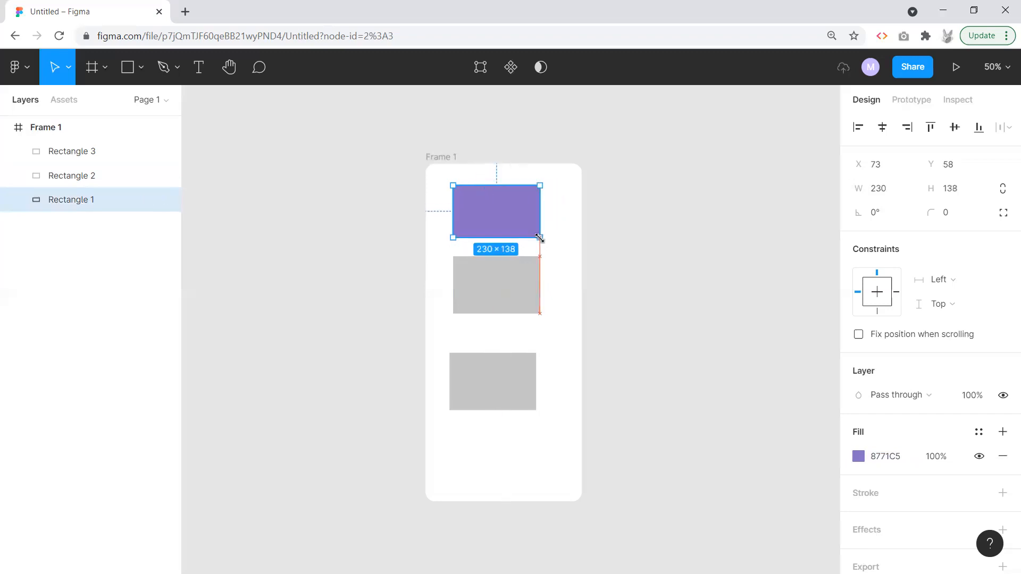
{"action": "left_click_drag", "start_coordinate": [492, 207], "coordinate": [499, 211]}
{"action": "left_click", "coordinate": [285, 178]}
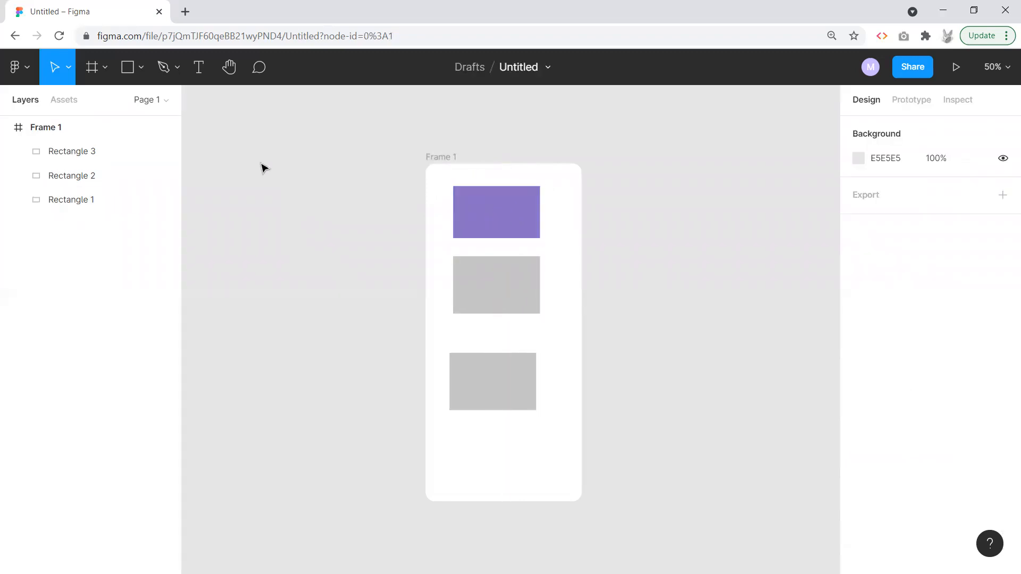
Step: Draw a horizontal line about 384 long on the empty canvas beside Frame 1 and deselect it
{"action": "left_click", "coordinate": [142, 71]}
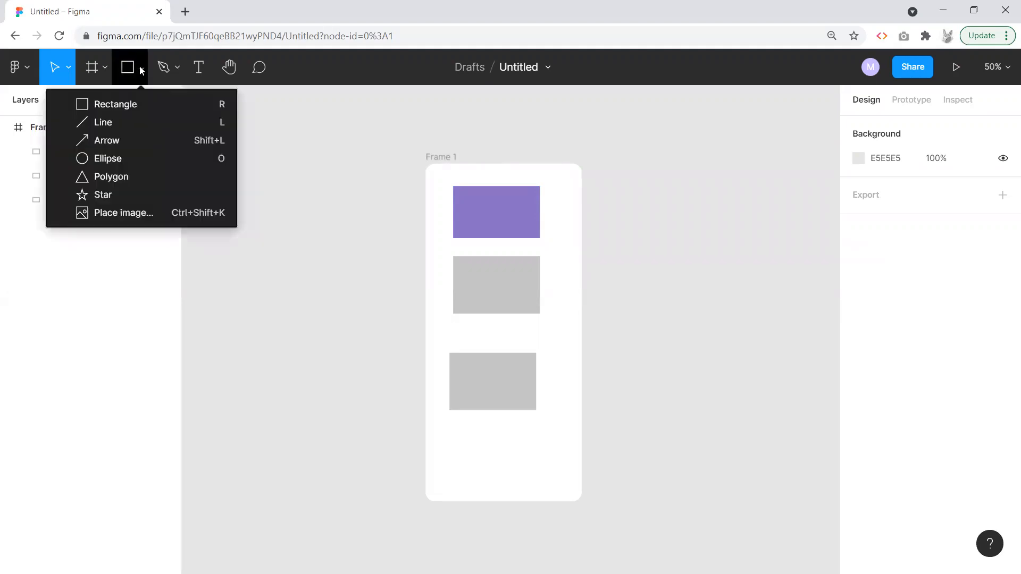
{"action": "left_click", "coordinate": [103, 123]}
{"action": "left_click_drag", "start_coordinate": [223, 143], "coordinate": [369, 143]}
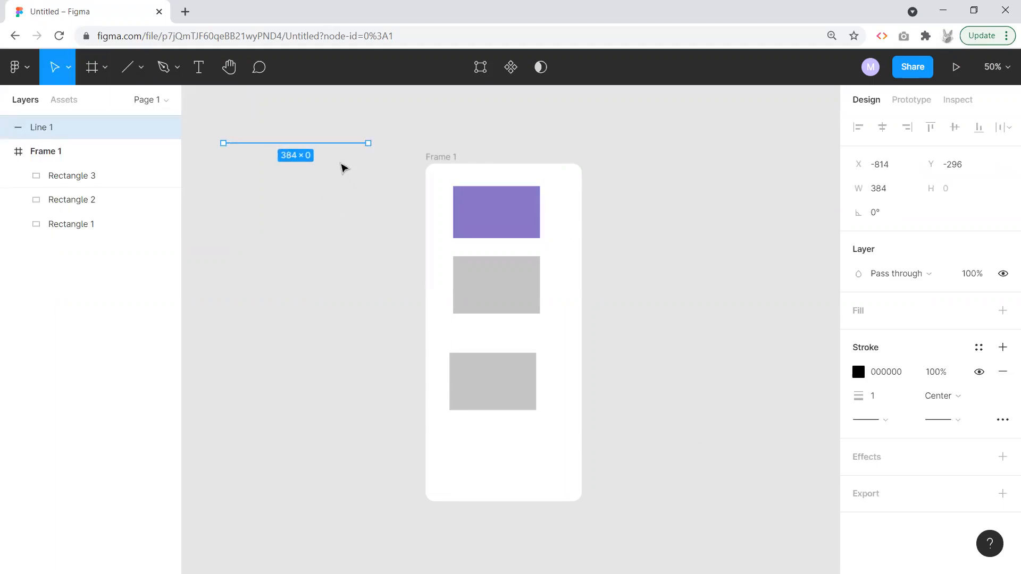
{"action": "left_click", "coordinate": [305, 158]}
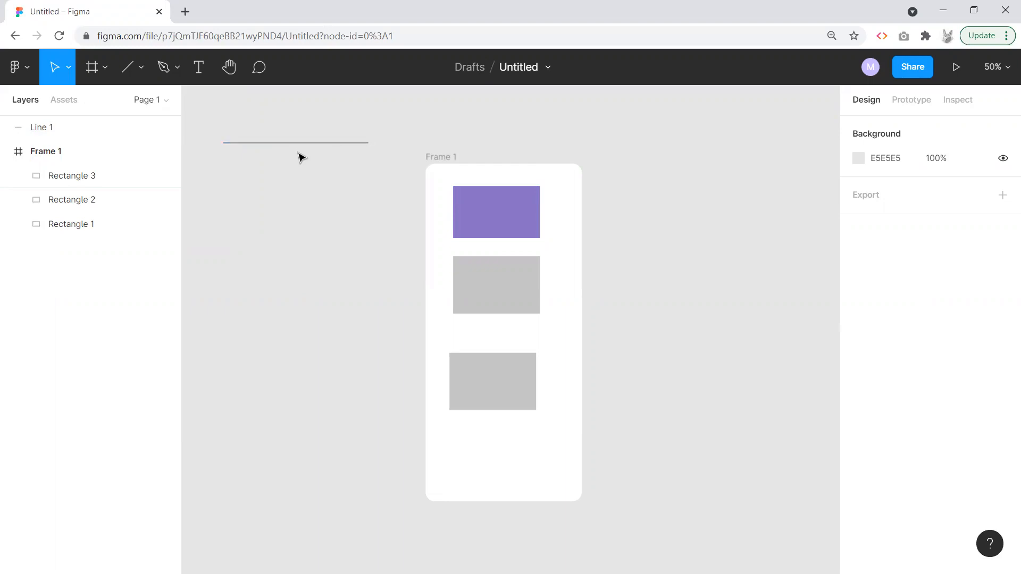
Step: Change the line's stroke colour to cyan, 1AE6E6
{"action": "left_click", "coordinate": [311, 143]}
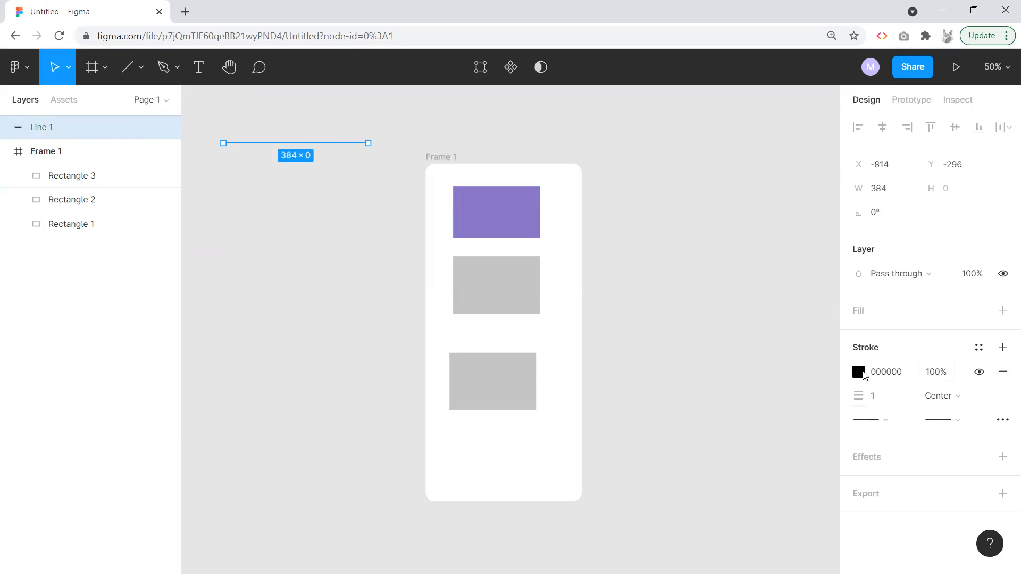
{"action": "left_click", "coordinate": [859, 372]}
{"action": "left_click", "coordinate": [770, 337]}
{"action": "left_click_drag", "start_coordinate": [786, 399], "coordinate": [766, 397]}
{"action": "left_click", "coordinate": [791, 246]}
{"action": "left_click_drag", "start_coordinate": [806, 237], "coordinate": [821, 226]}
{"action": "left_click", "coordinate": [889, 400]}
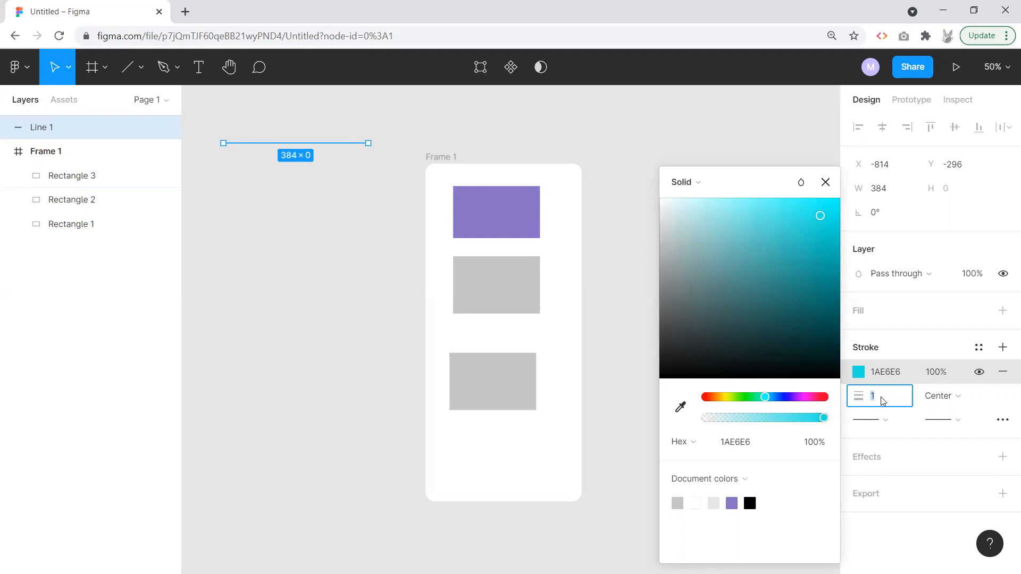
{"action": "left_click", "coordinate": [825, 182]}
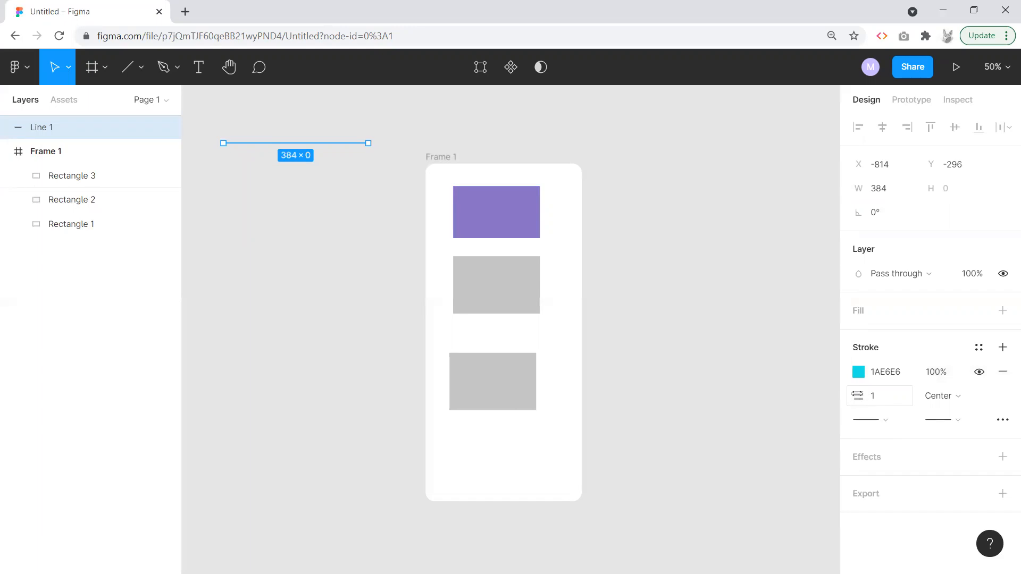
Step: Set the cyan line's stroke weight to 50 and move the line slightly to the right
{"action": "mouse_move", "coordinate": [859, 397]}
{"action": "left_mouse_down"}
{"action": "mouse_move", "coordinate": [912, 394]}
{"action": "mouse_move", "coordinate": [812, 401]}
{"action": "mouse_move", "coordinate": [960, 392]}
{"action": "mouse_move", "coordinate": [895, 398]}
{"action": "left_mouse_up"}
{"action": "left_click", "coordinate": [879, 397]}
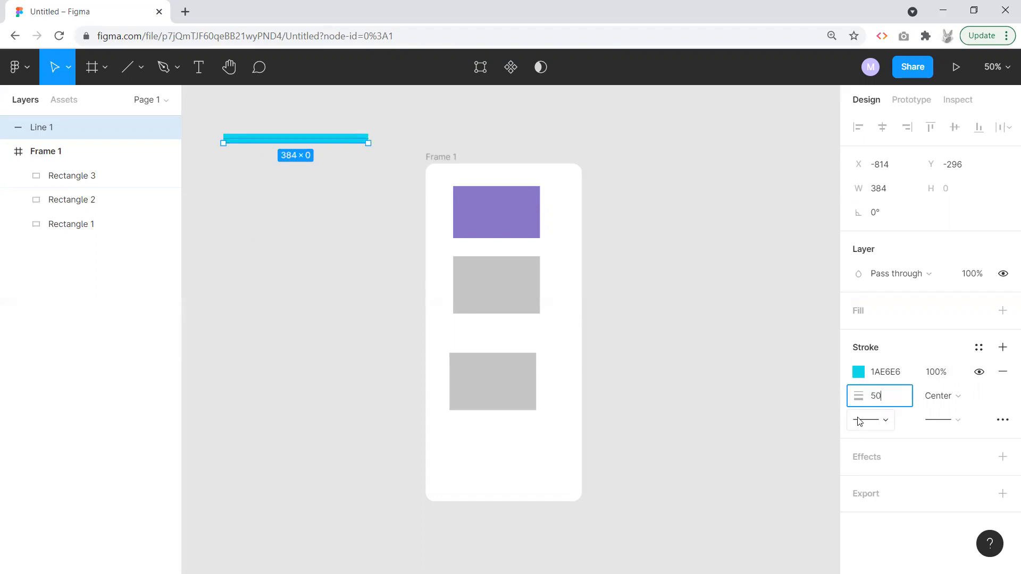
{"action": "key", "text": "Return"}
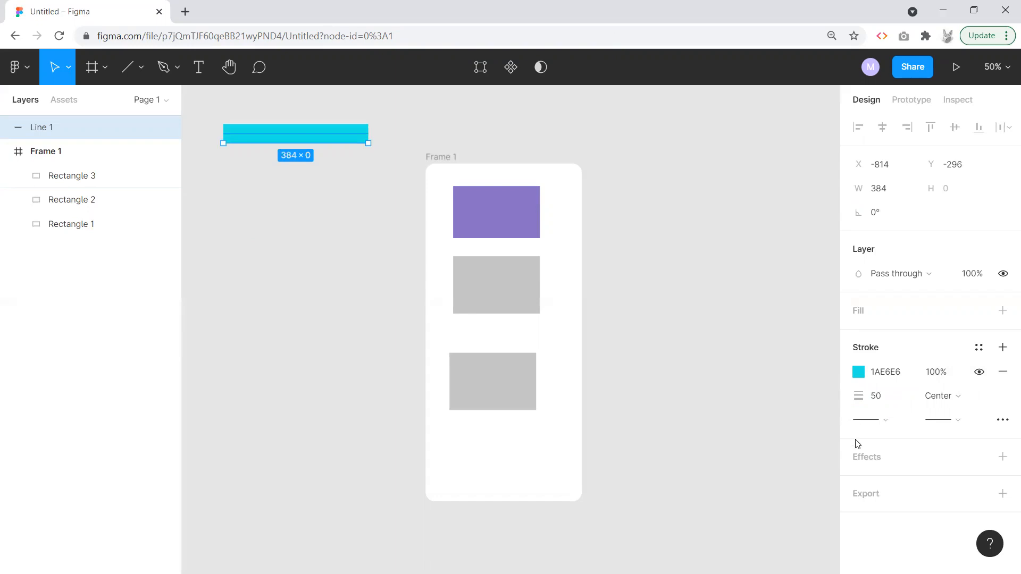
{"action": "left_click", "coordinate": [787, 378]}
{"action": "left_click", "coordinate": [319, 137]}
{"action": "left_click", "coordinate": [311, 153]}
{"action": "left_click_drag", "start_coordinate": [310, 139], "coordinate": [332, 143]}
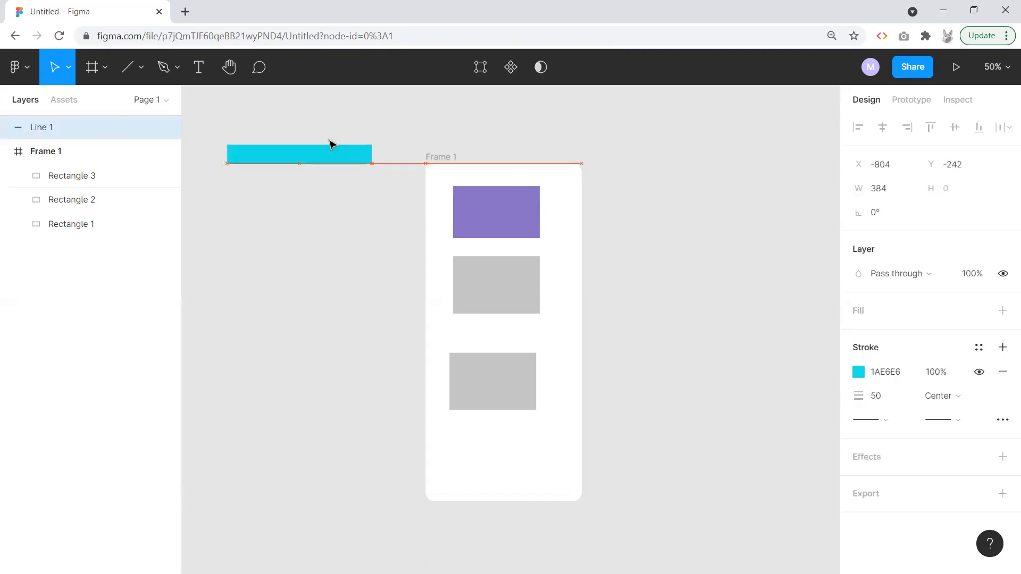
Step: Draw a horizontal arrow about 400 long below the cyan line, pointing right towards Frame 1
{"action": "left_click", "coordinate": [141, 71]}
{"action": "left_click", "coordinate": [104, 141]}
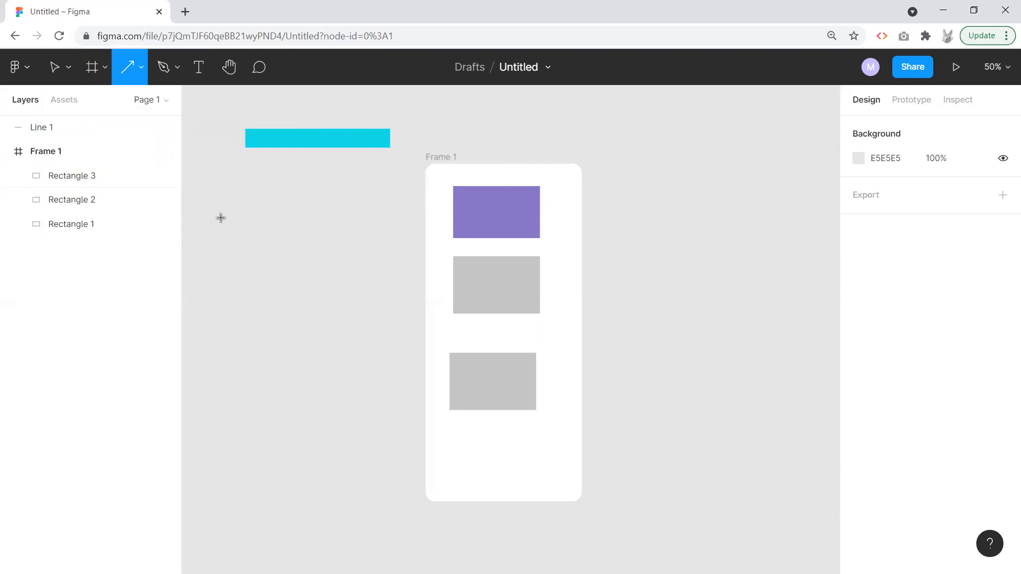
{"action": "left_click_drag", "start_coordinate": [221, 218], "coordinate": [373, 216]}
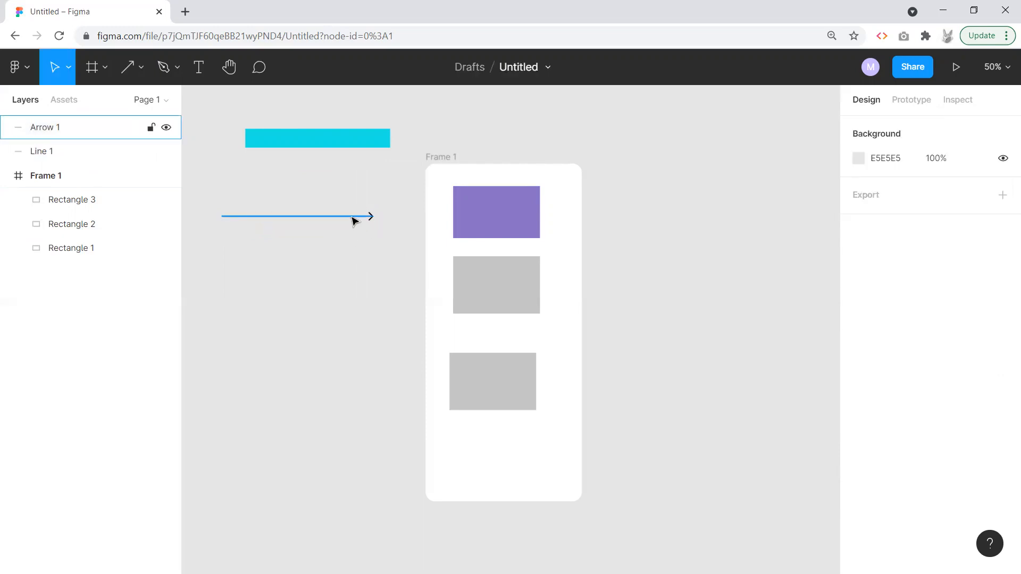
Step: Thicken the arrow's stroke to a weight of 21
{"action": "left_click", "coordinate": [865, 397]}
{"action": "mouse_move", "coordinate": [858, 396]}
{"action": "left_mouse_down"}
{"action": "mouse_move", "coordinate": [915, 396]}
{"action": "mouse_move", "coordinate": [892, 396]}
{"action": "mouse_move", "coordinate": [907, 404]}
{"action": "left_mouse_up"}
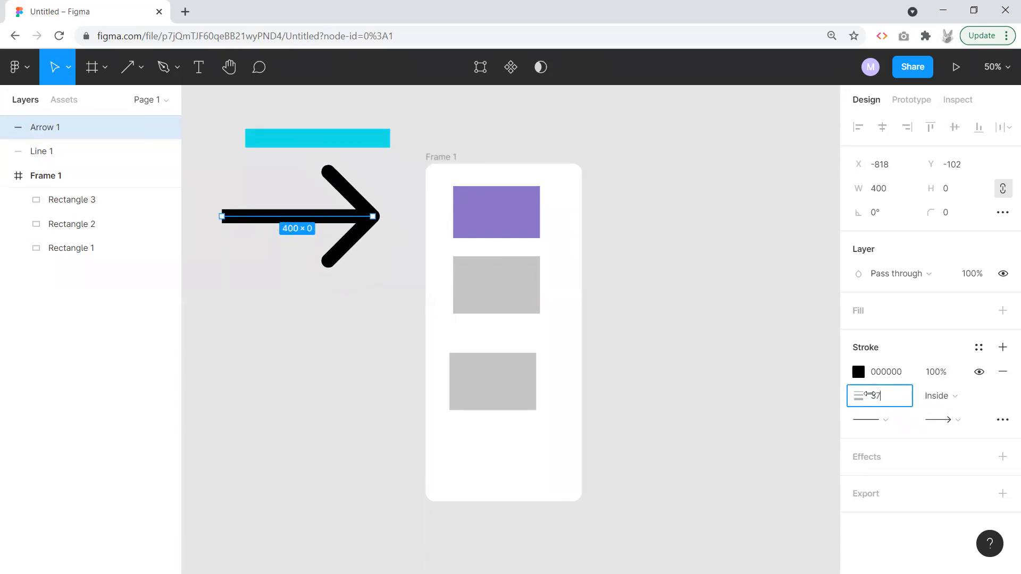
{"action": "mouse_move", "coordinate": [861, 398]}
{"action": "left_mouse_down"}
{"action": "mouse_move", "coordinate": [878, 396]}
{"action": "mouse_move", "coordinate": [833, 397]}
{"action": "left_mouse_up"}
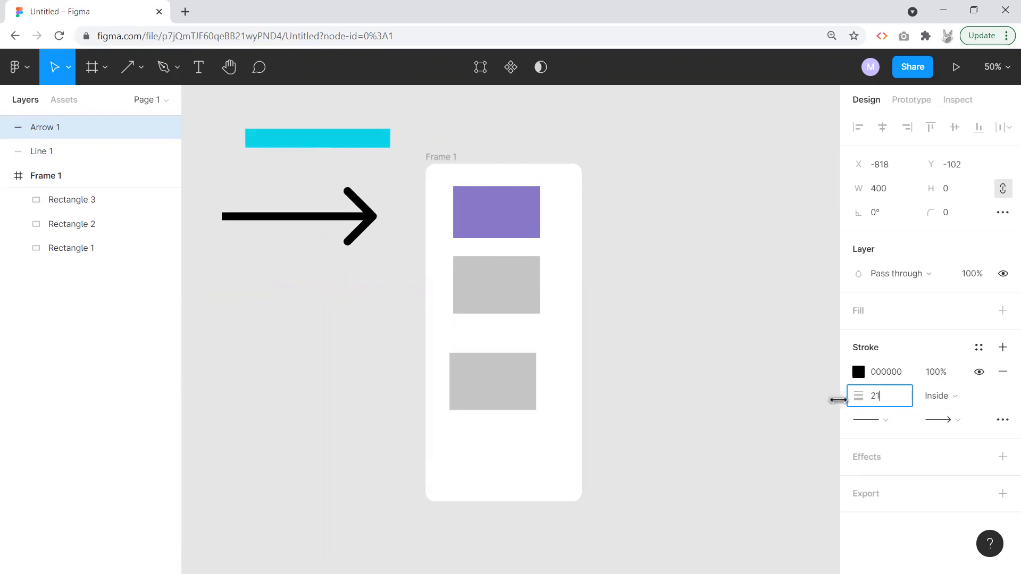
{"action": "left_click", "coordinate": [786, 398]}
{"action": "left_click", "coordinate": [350, 221]}
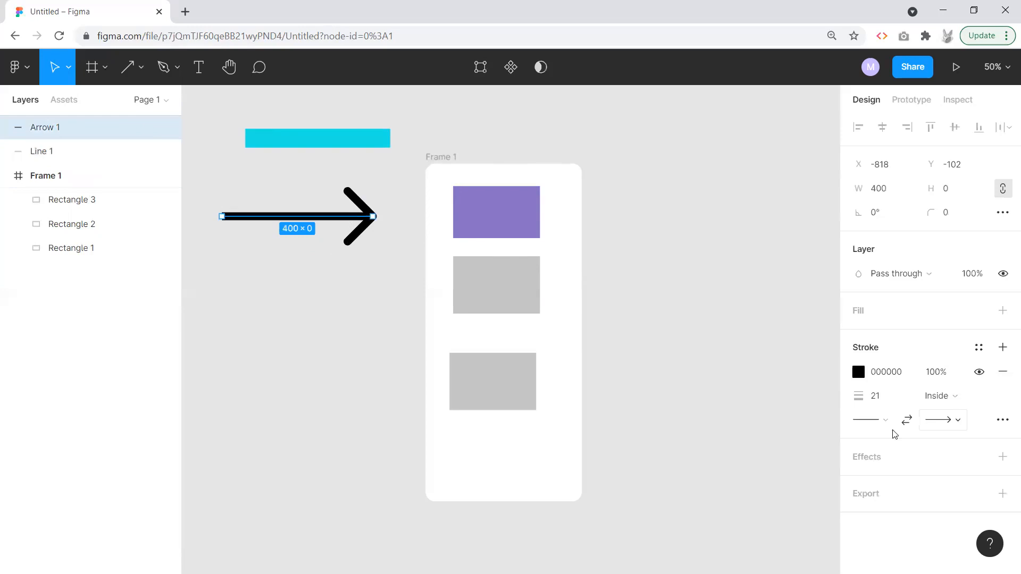
Step: Set the arrow's start point to Reversed triangle and its end point to Triangle arrow
{"action": "left_click", "coordinate": [886, 424]}
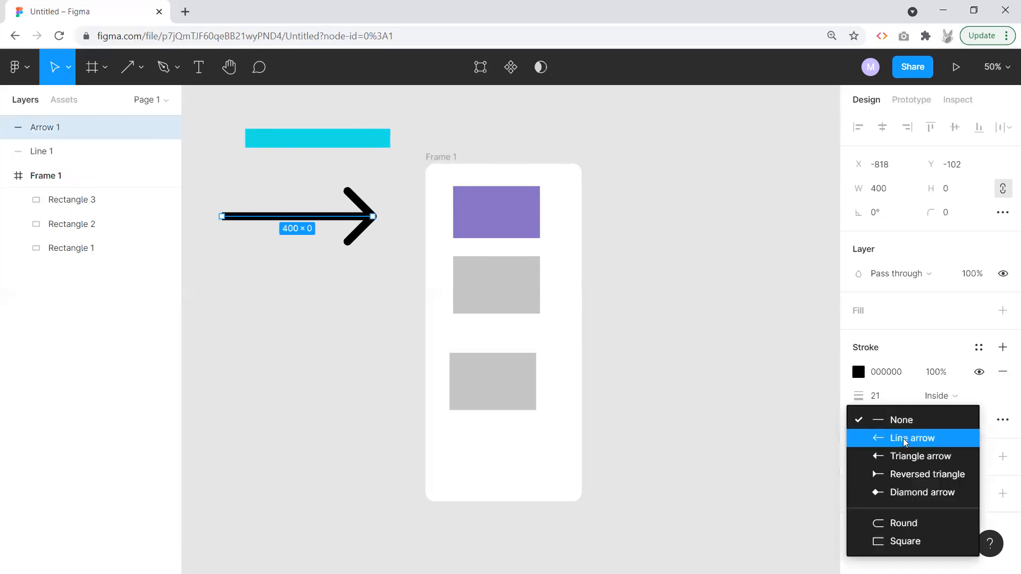
{"action": "left_click", "coordinate": [905, 439]}
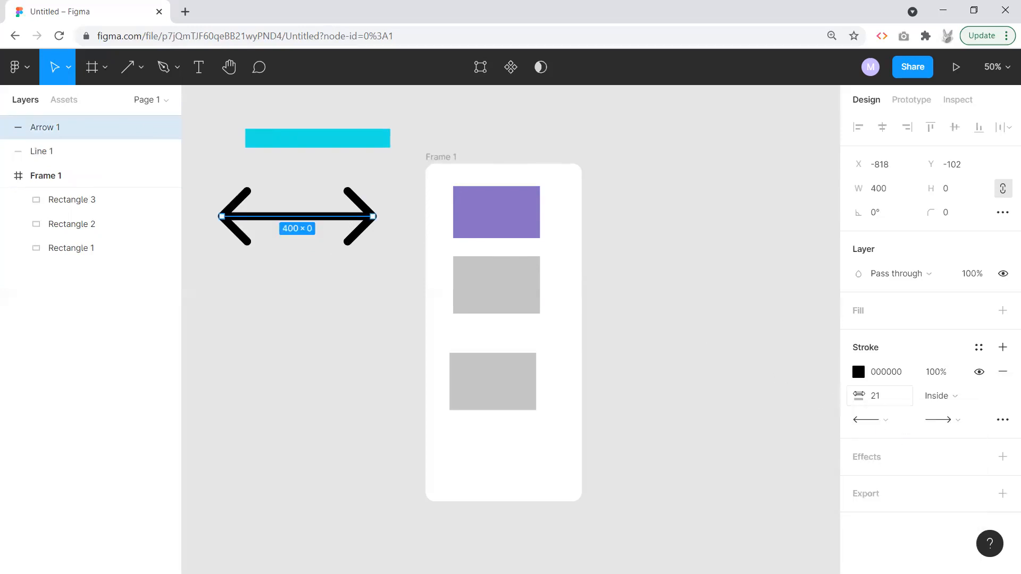
{"action": "left_click", "coordinate": [876, 424]}
{"action": "left_click", "coordinate": [920, 459]}
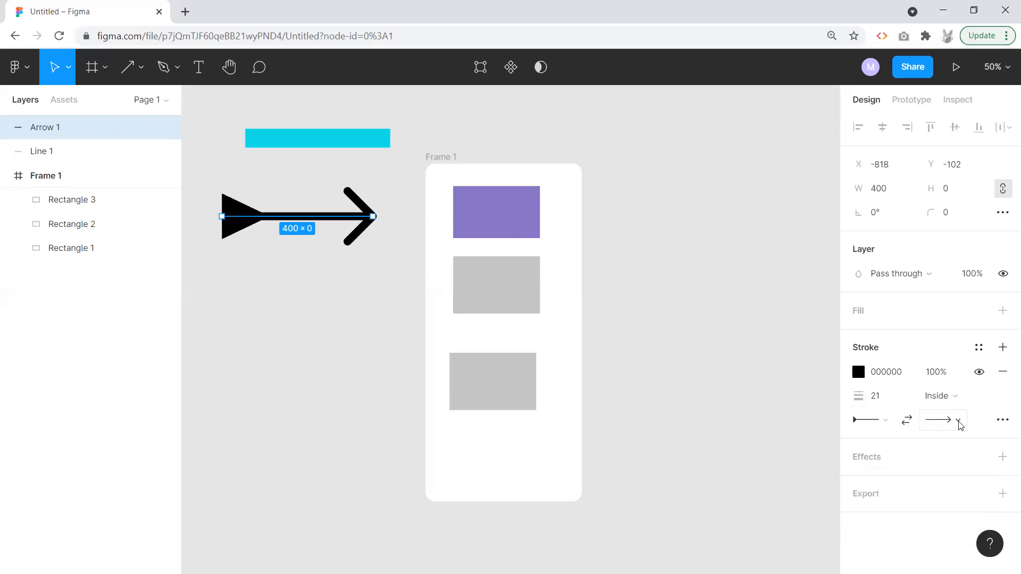
{"action": "left_click", "coordinate": [959, 421]}
{"action": "left_click", "coordinate": [911, 438]}
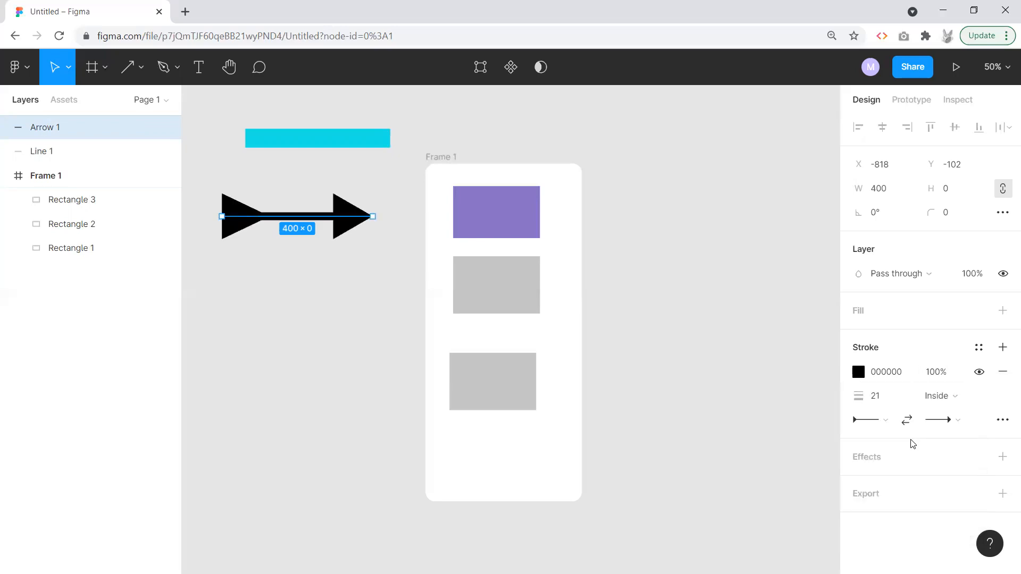
Step: Swap the arrow's start and end points back and forth to the original arrangement and deselect the arrow
{"action": "left_click", "coordinate": [908, 422]}
{"action": "left_click", "coordinate": [907, 422]}
{"action": "left_click", "coordinate": [907, 423]}
{"action": "left_click", "coordinate": [908, 422]}
{"action": "left_click", "coordinate": [314, 229]}
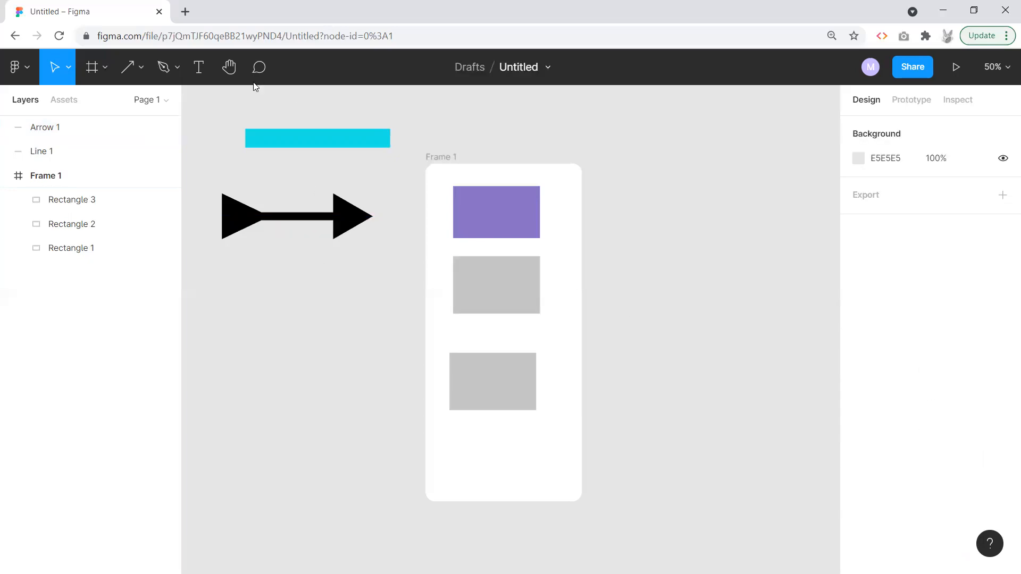
Step: Draw an ellipse about 304 × 220 on the canvas below the arrow
{"action": "left_click", "coordinate": [140, 67]}
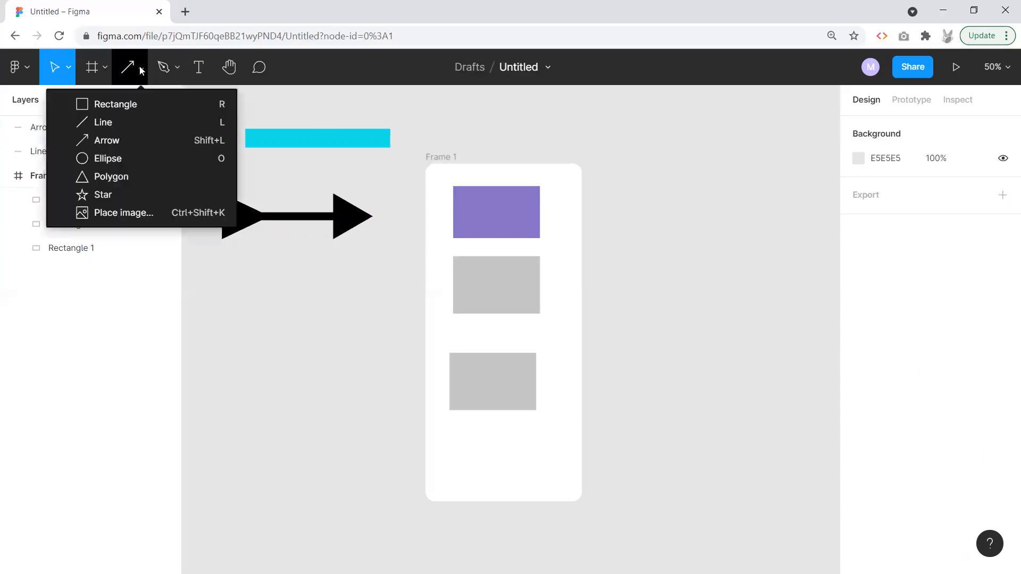
{"action": "left_click", "coordinate": [108, 159]}
{"action": "left_click_drag", "start_coordinate": [245, 280], "coordinate": [348, 434]}
{"action": "left_click_drag", "start_coordinate": [306, 394], "coordinate": [334, 364]}
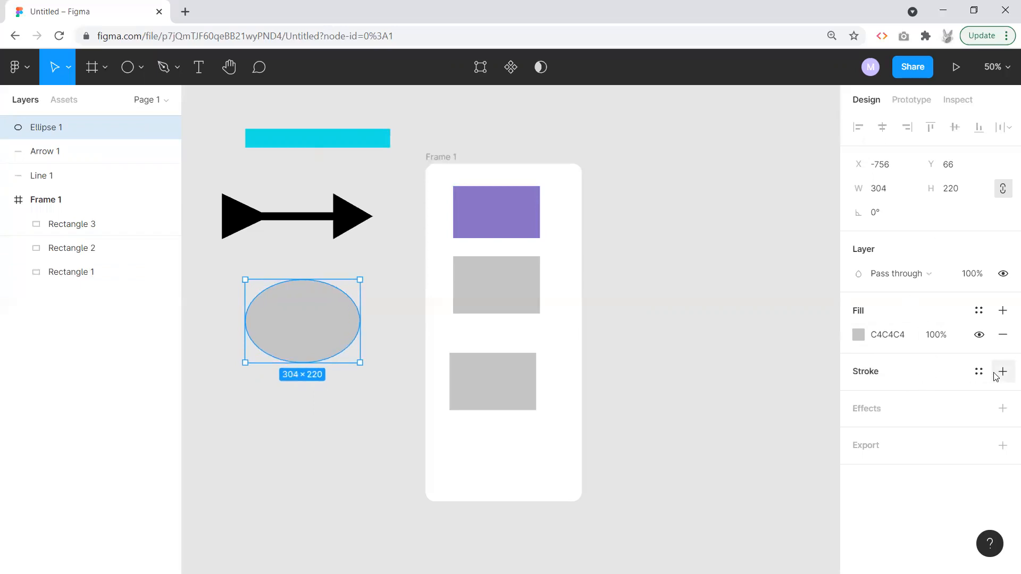
Step: Add a green 3ACE37 stroke with a weight of 15 to the ellipse
{"action": "left_click", "coordinate": [1003, 372]}
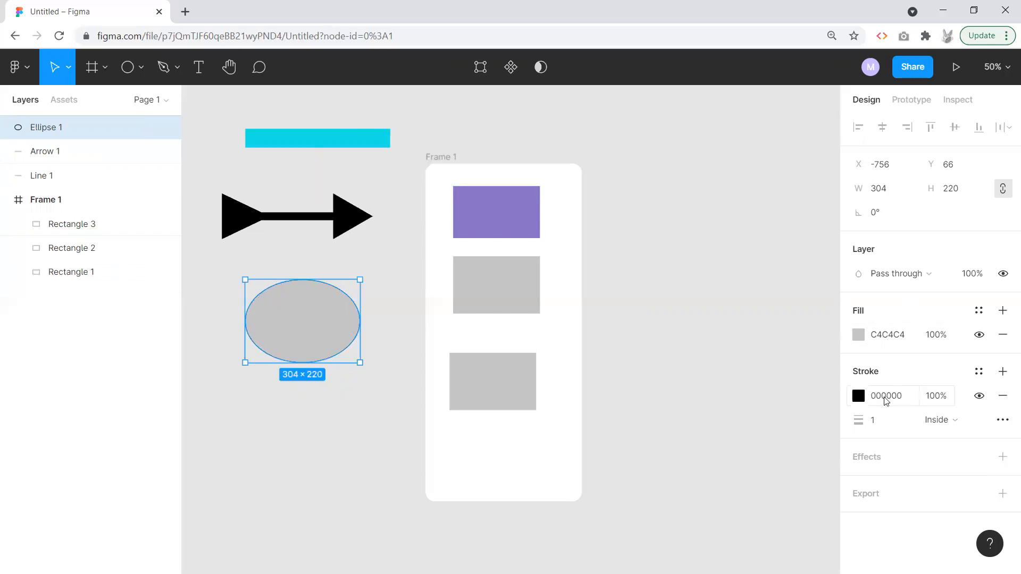
{"action": "left_click", "coordinate": [858, 397]}
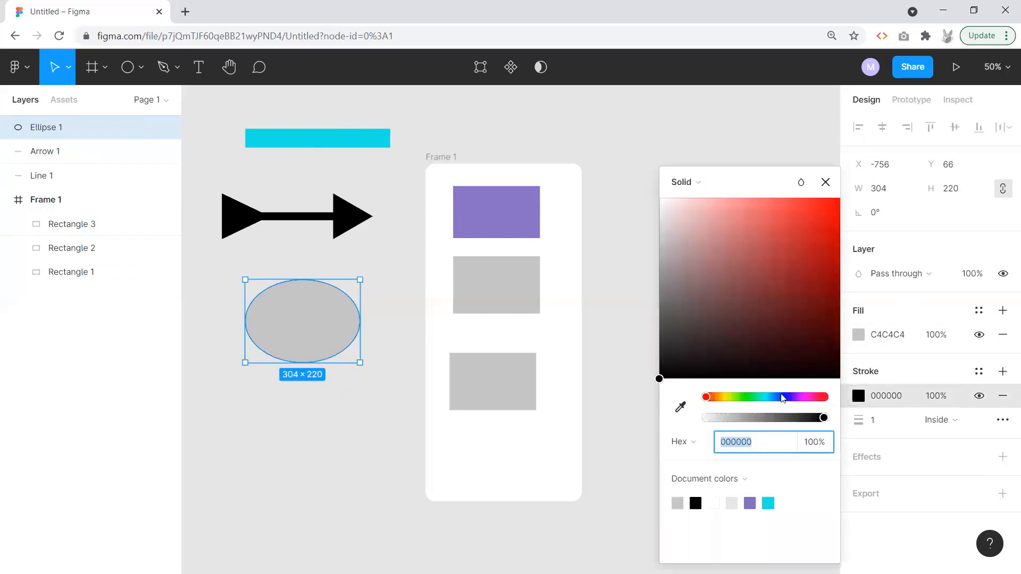
{"action": "left_click", "coordinate": [744, 396]}
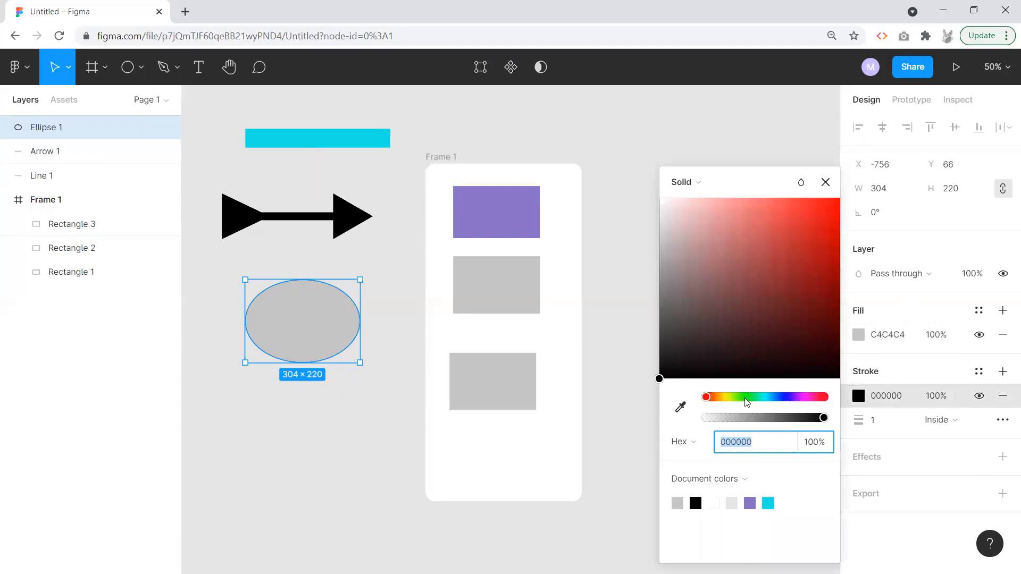
{"action": "left_click", "coordinate": [793, 235]}
{"action": "mouse_move", "coordinate": [859, 420]}
{"action": "left_mouse_down"}
{"action": "mouse_move", "coordinate": [946, 429]}
{"action": "mouse_move", "coordinate": [877, 422]}
{"action": "left_mouse_up"}
Step: Align the ellipse's stroke Outside and raise its weight to 34
{"action": "left_click", "coordinate": [952, 420]}
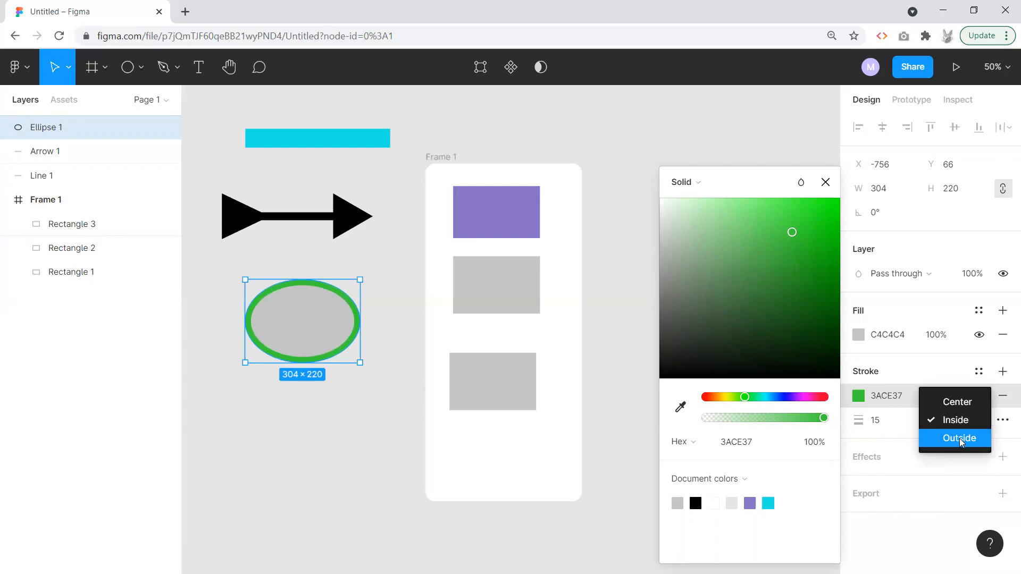
{"action": "left_click", "coordinate": [960, 438]}
{"action": "mouse_move", "coordinate": [858, 420]}
{"action": "left_mouse_down"}
{"action": "mouse_move", "coordinate": [1013, 416]}
{"action": "mouse_move", "coordinate": [876, 419]}
{"action": "left_mouse_up"}
Step: Align the ellipse's stroke to Center and raise its weight to 48
{"action": "left_click", "coordinate": [954, 420]}
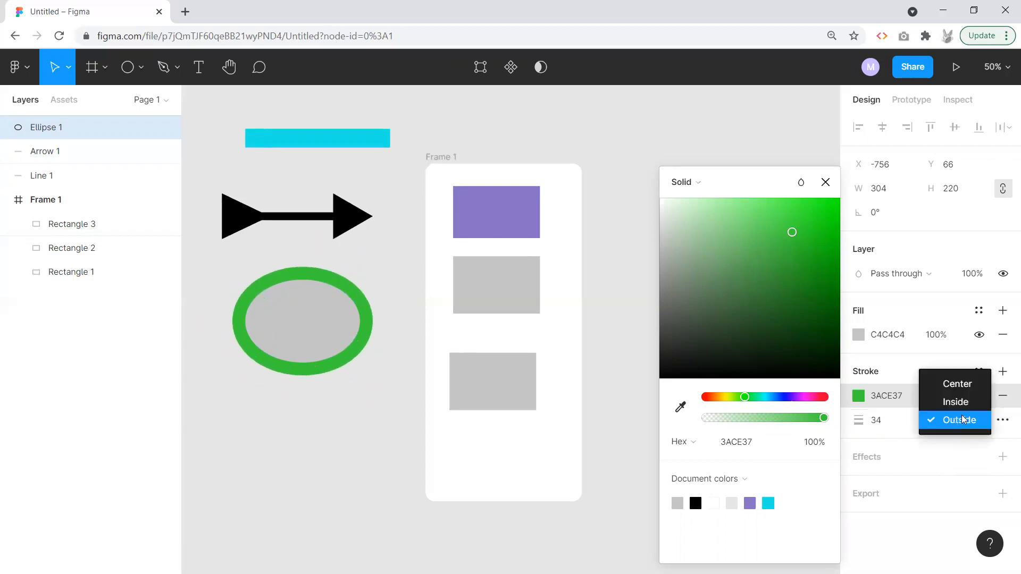
{"action": "left_click", "coordinate": [960, 384]}
{"action": "mouse_move", "coordinate": [868, 419]}
{"action": "left_mouse_down"}
{"action": "mouse_move", "coordinate": [939, 424]}
{"action": "mouse_move", "coordinate": [877, 435]}
{"action": "mouse_move", "coordinate": [958, 431]}
{"action": "mouse_move", "coordinate": [880, 436]}
{"action": "mouse_move", "coordinate": [886, 429]}
{"action": "left_mouse_up"}
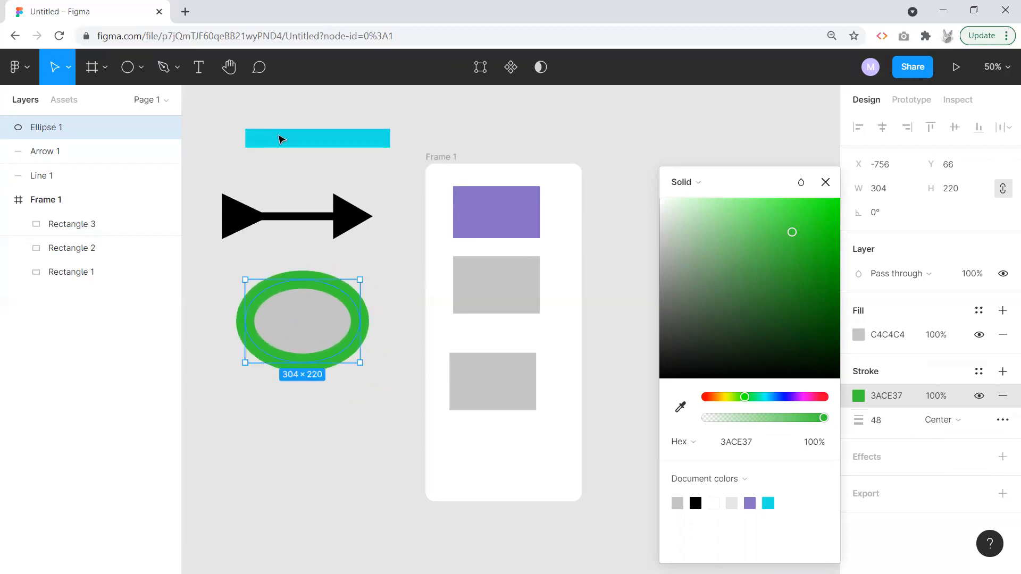
Step: Draw a triangle about 320 × 228 with the Polygon tool below the green-outlined ellipse
{"action": "left_click", "coordinate": [141, 67]}
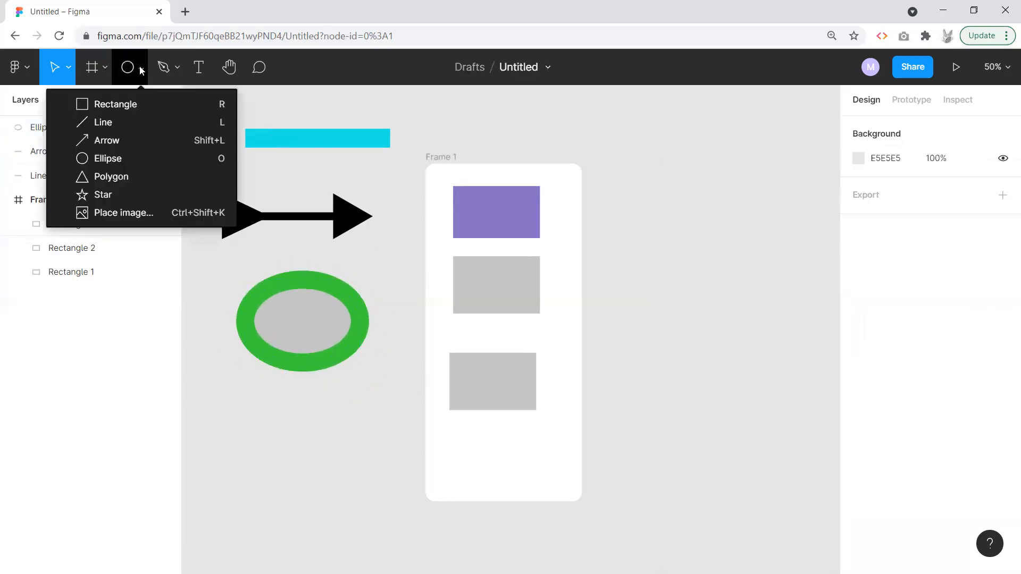
{"action": "left_click", "coordinate": [112, 177]}
{"action": "left_click_drag", "start_coordinate": [236, 474], "coordinate": [358, 393]}
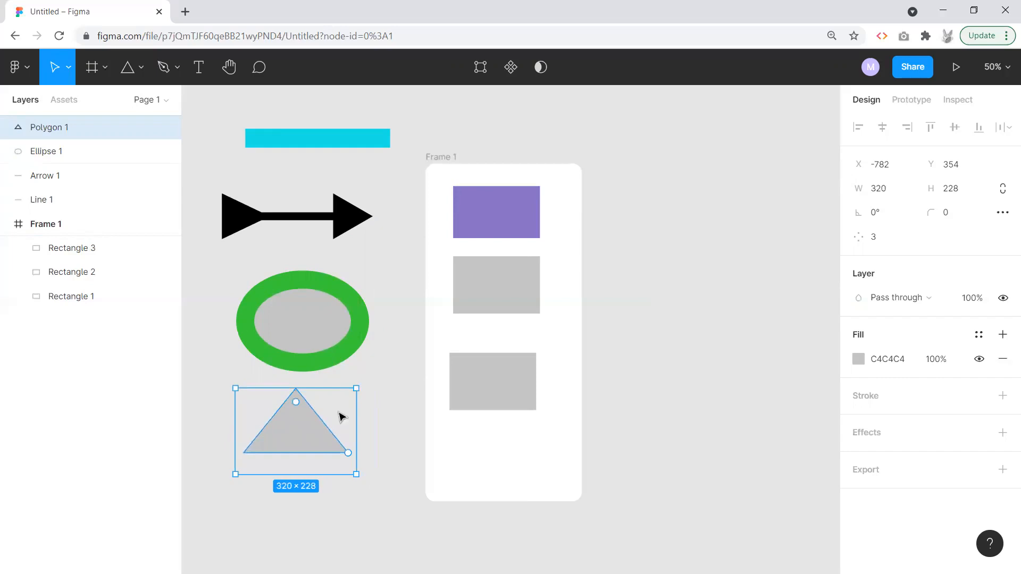
{"action": "mouse_move", "coordinate": [364, 479]}
{"action": "left_mouse_down"}
{"action": "mouse_move", "coordinate": [308, 452]}
{"action": "mouse_move", "coordinate": [305, 484]}
{"action": "mouse_move", "coordinate": [355, 474]}
{"action": "left_mouse_up"}
{"action": "key", "text": "ctrl+z"}
Step: Set the polygon's side count to 5
{"action": "left_click", "coordinate": [875, 240]}
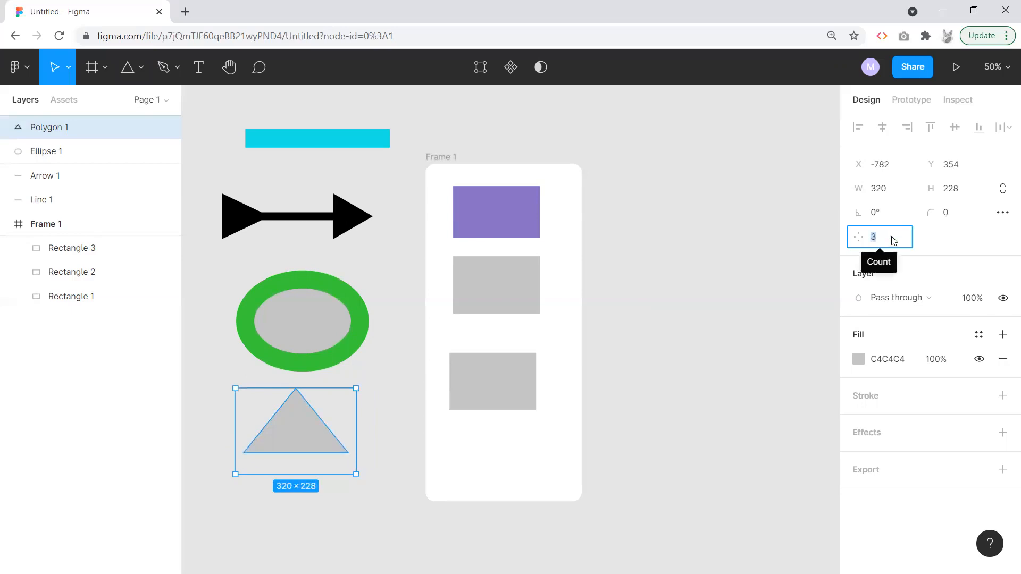
{"action": "type", "text": "5"}
{"action": "key", "text": "Return"}
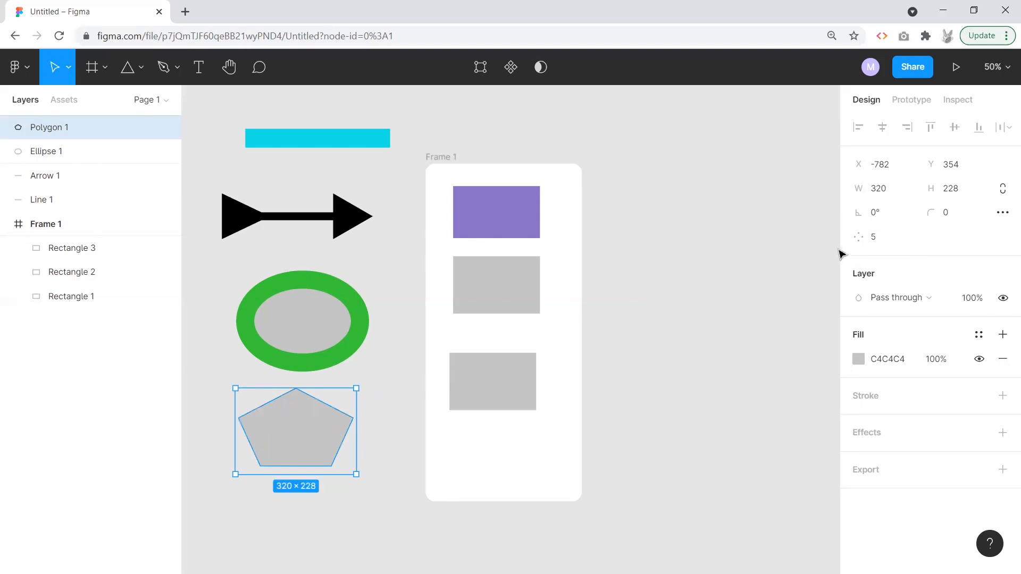
Step: Set the polygon's side count to 12
{"action": "left_click", "coordinate": [877, 242]}
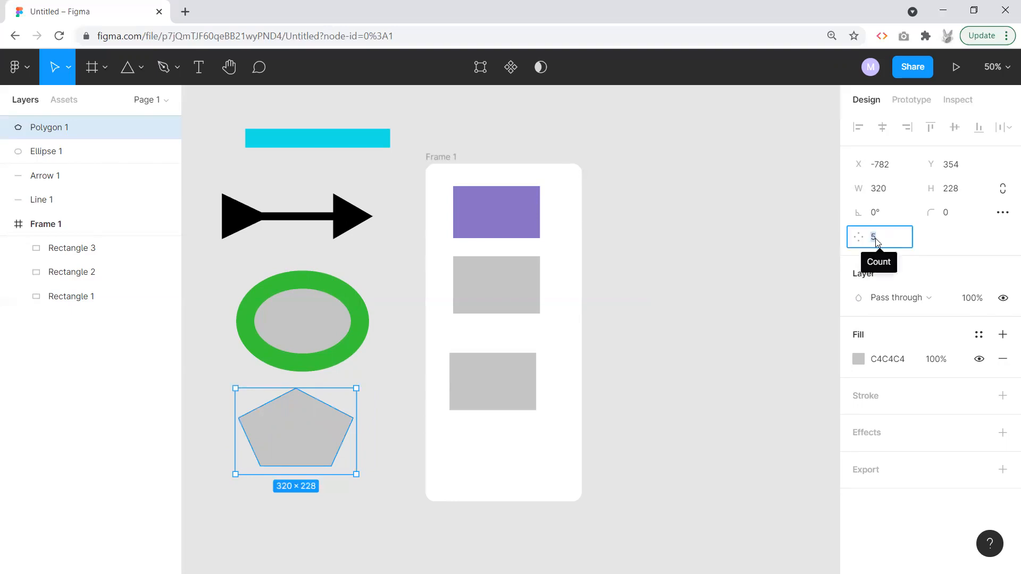
{"action": "type", "text": "12"}
{"action": "key", "text": "Return"}
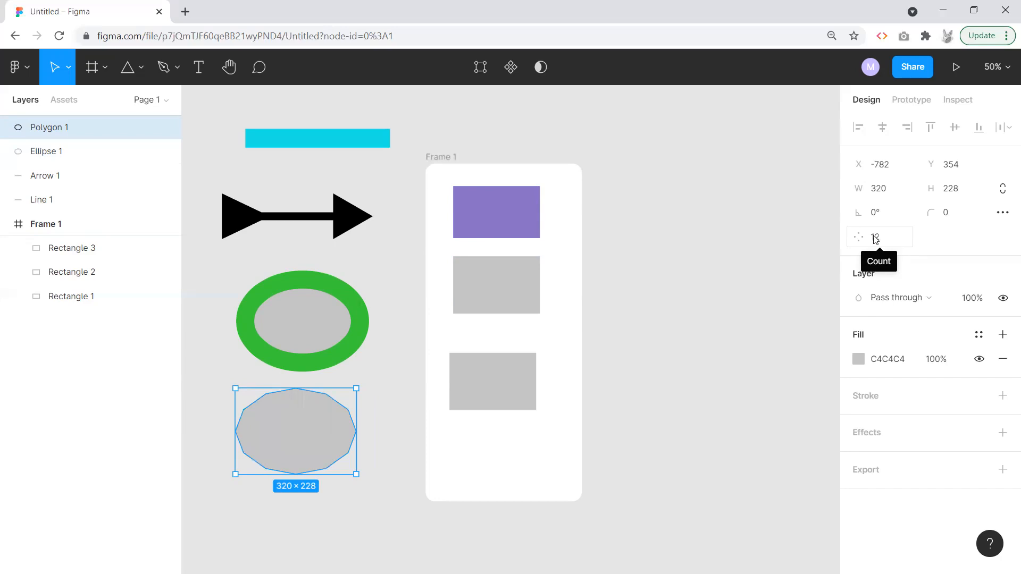
Step: Draw a star about 382 × 354 on the canvas beside the phone frame and set its point count to 12
{"action": "left_click", "coordinate": [141, 67]}
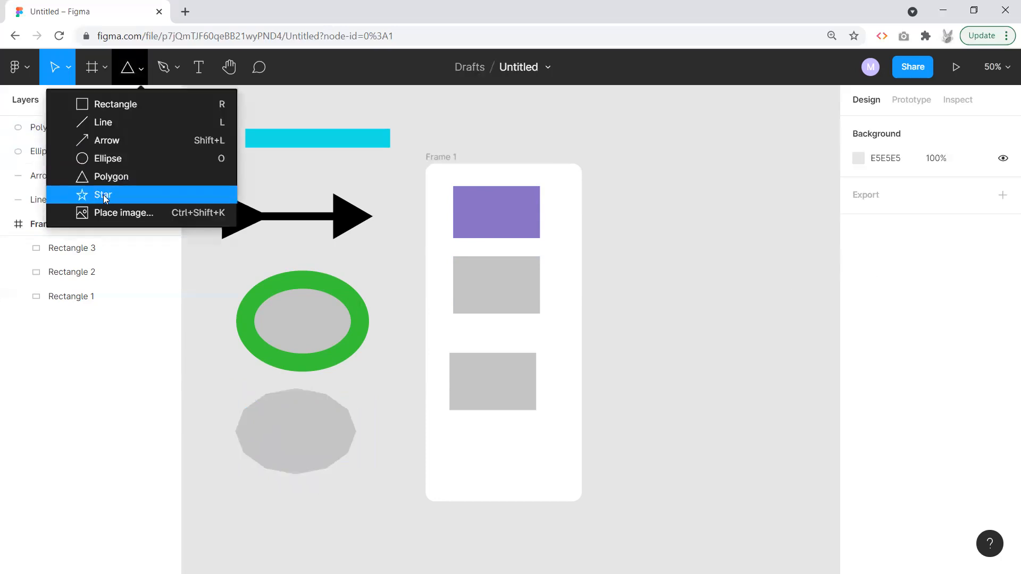
{"action": "left_click", "coordinate": [105, 195]}
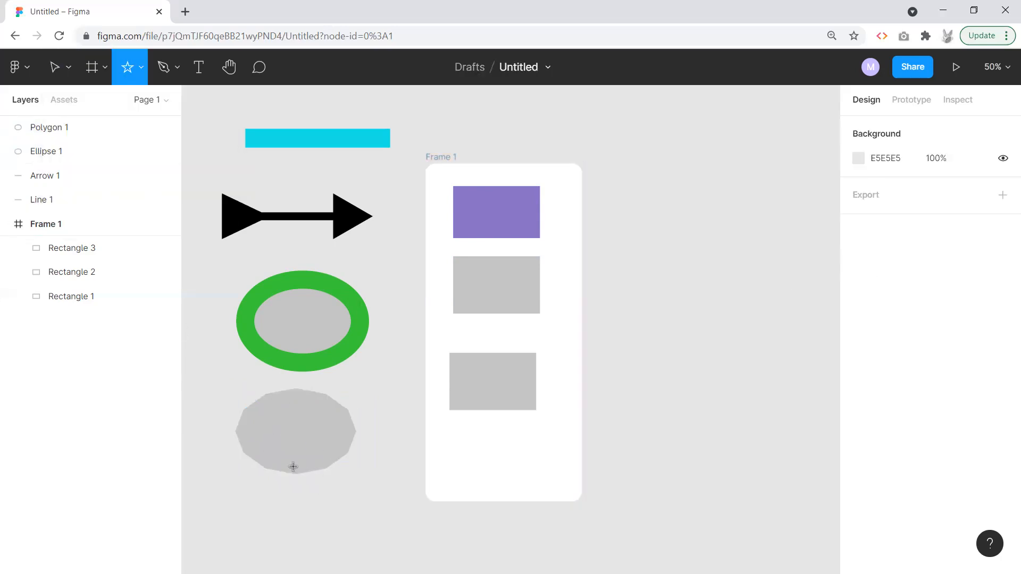
{"action": "mouse_move", "coordinate": [627, 432]}
{"action": "left_mouse_down"}
{"action": "mouse_move", "coordinate": [726, 354]}
{"action": "mouse_move", "coordinate": [748, 281]}
{"action": "mouse_move", "coordinate": [771, 298]}
{"action": "left_mouse_up"}
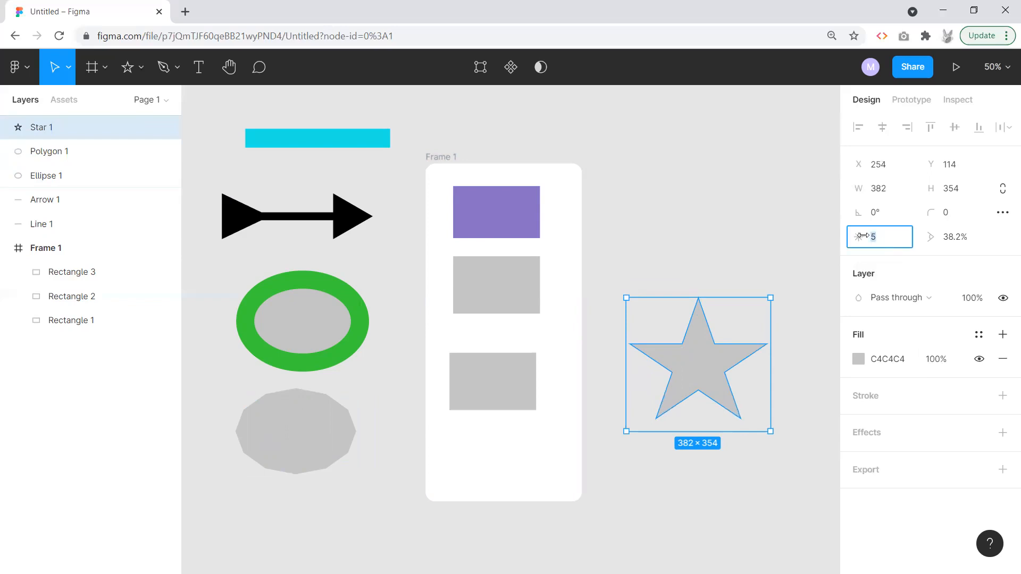
{"action": "type", "text": "12"}
{"action": "key", "text": "Return"}
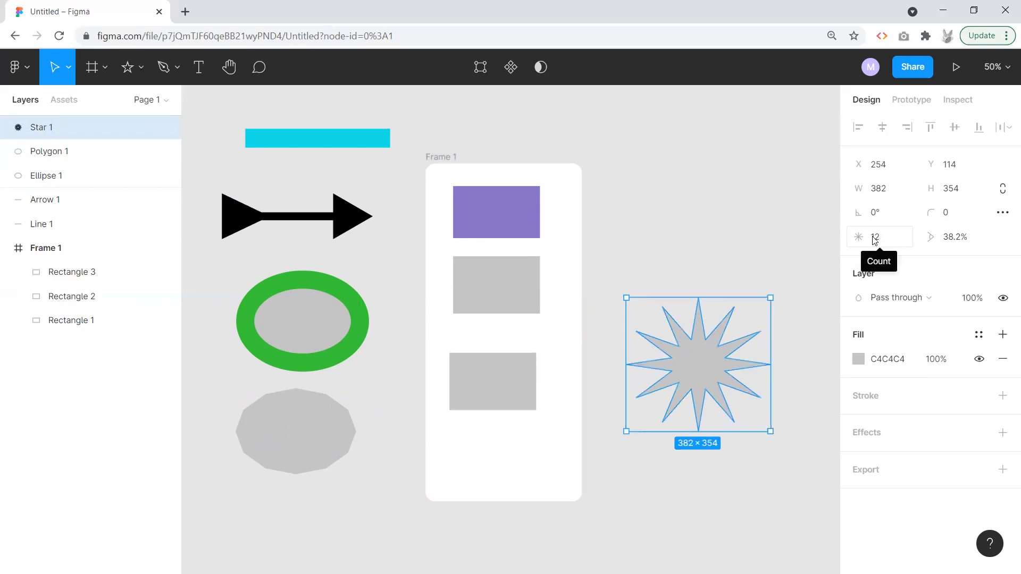
Step: Set the star's ratio to 62.1% and rotate it to about -83.25°
{"action": "left_click", "coordinate": [959, 237]}
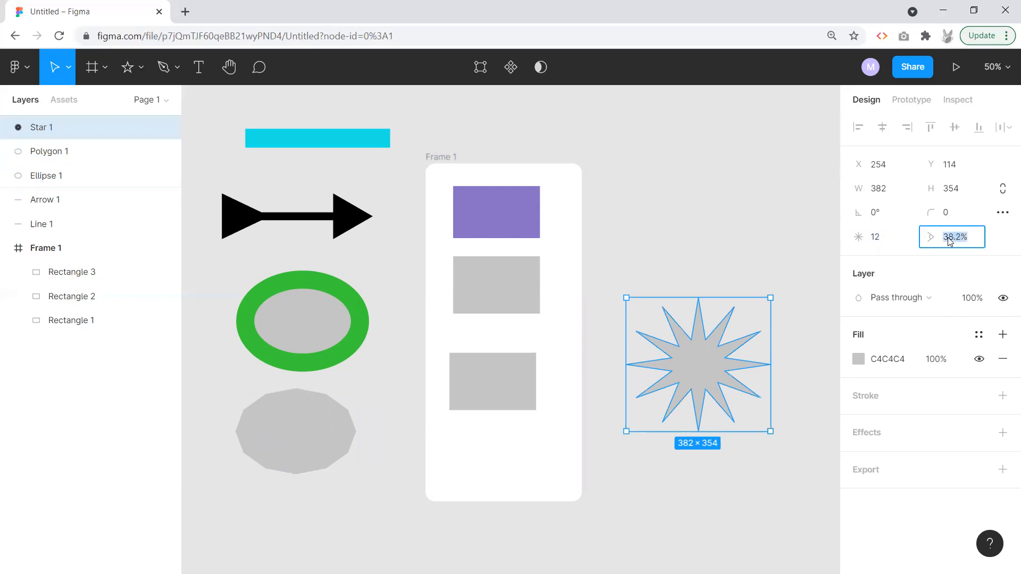
{"action": "left_click_drag", "start_coordinate": [934, 238], "coordinate": [1010, 232]}
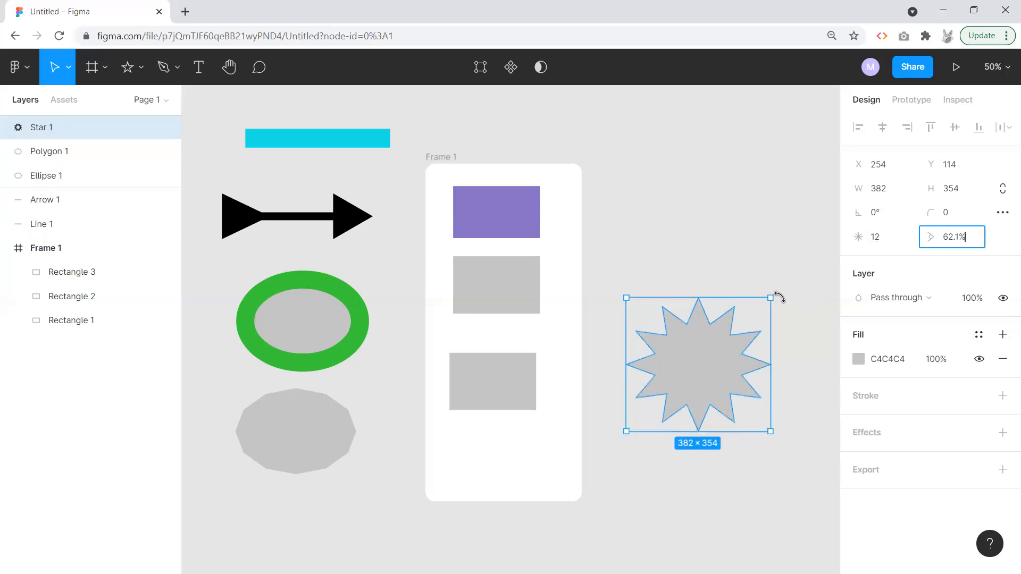
{"action": "left_click_drag", "start_coordinate": [774, 291], "coordinate": [774, 428]}
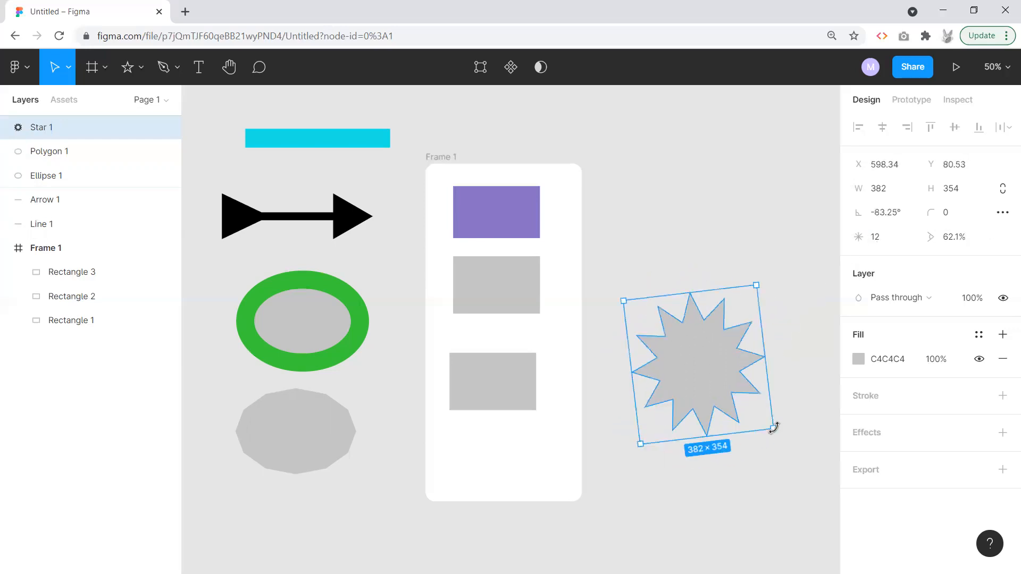
{"action": "left_click", "coordinate": [786, 361]}
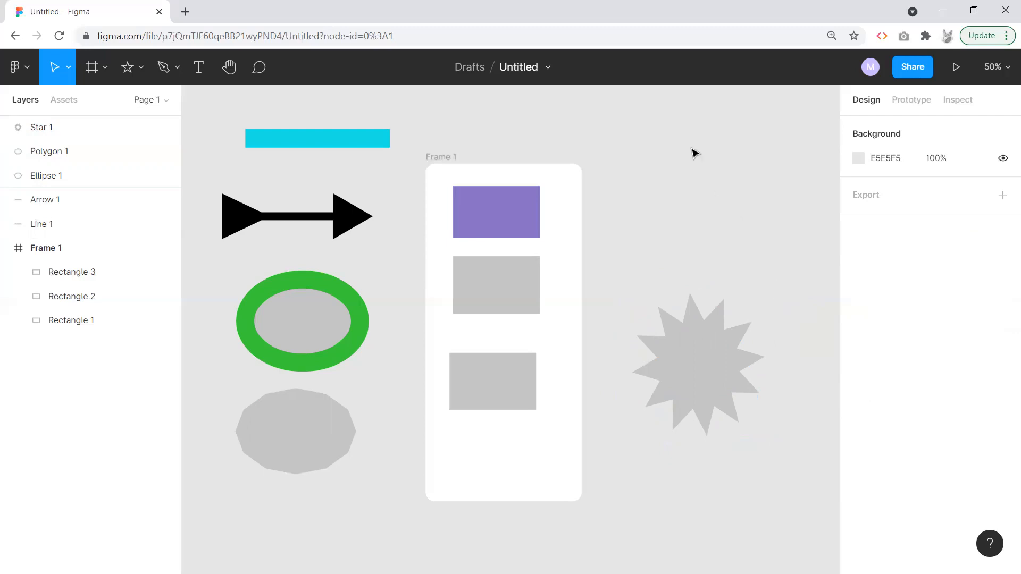
{"action": "left_click", "coordinate": [141, 68]}
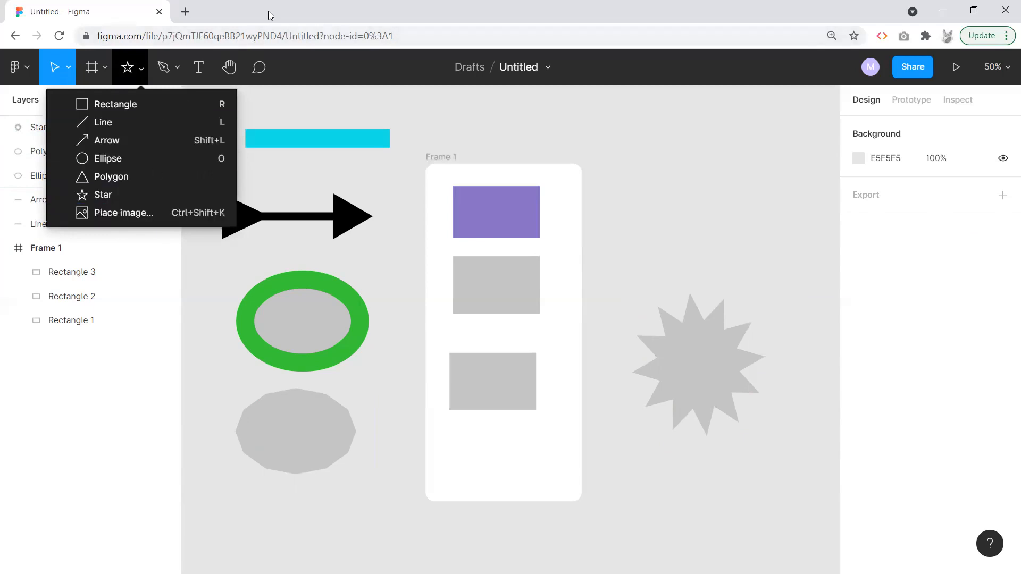
{"action": "left_click", "coordinate": [335, 110]}
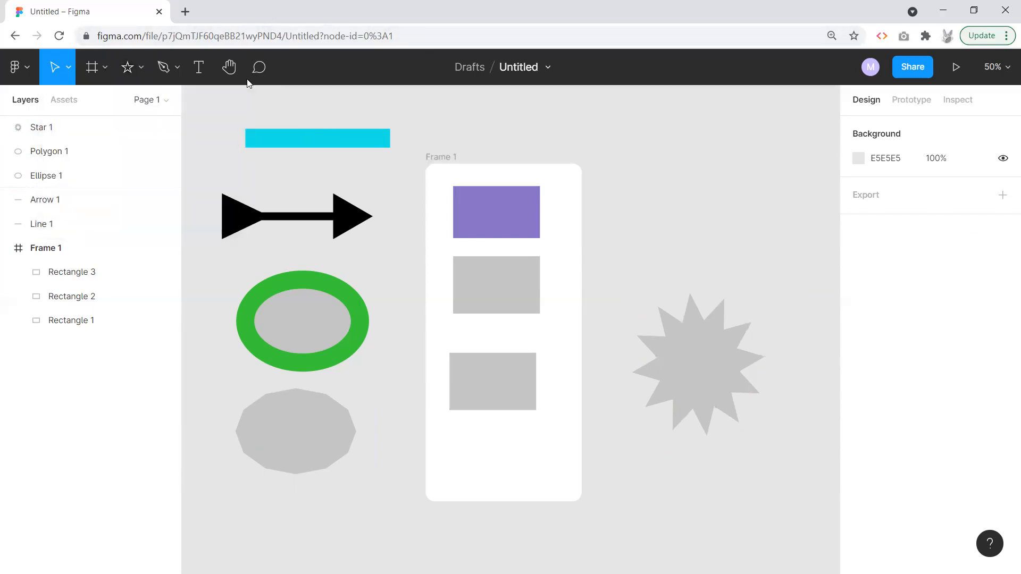
Step: Search Google Images for "bird" in a new browser tab and open the BBC photo of the orange and black bird
{"action": "left_click", "coordinate": [185, 11]}
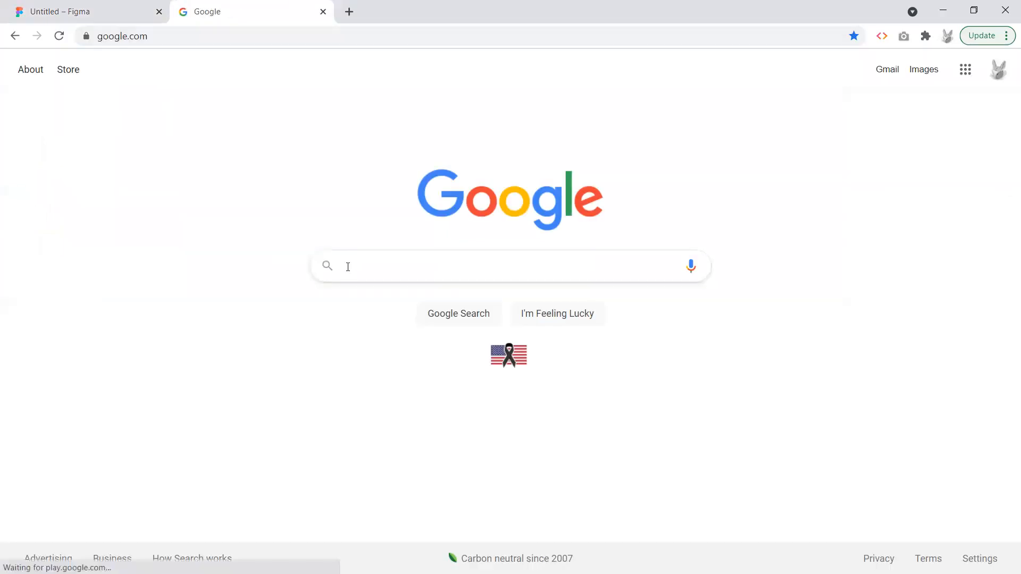
{"action": "type", "text": "bird"}
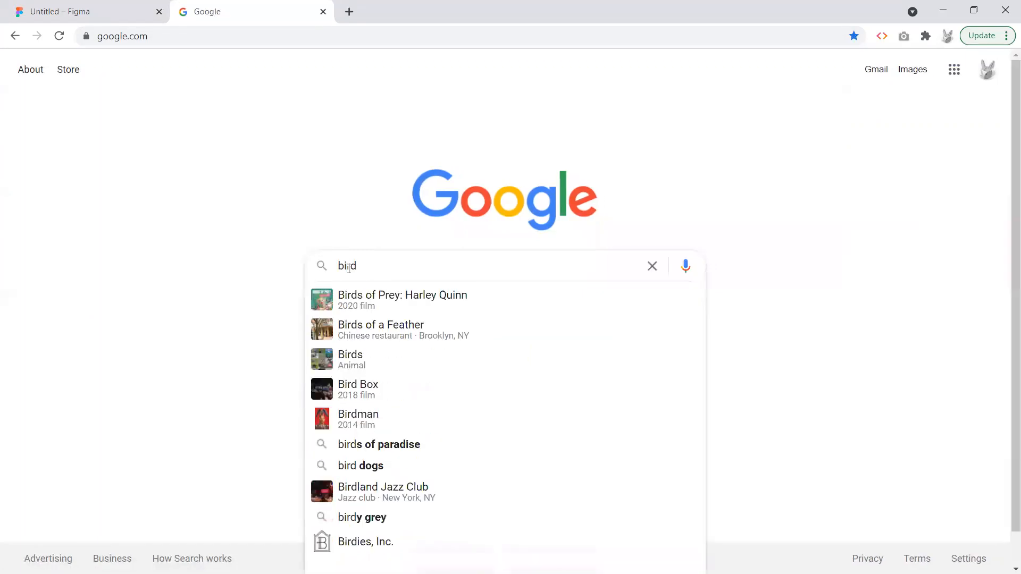
{"action": "key", "text": "Return"}
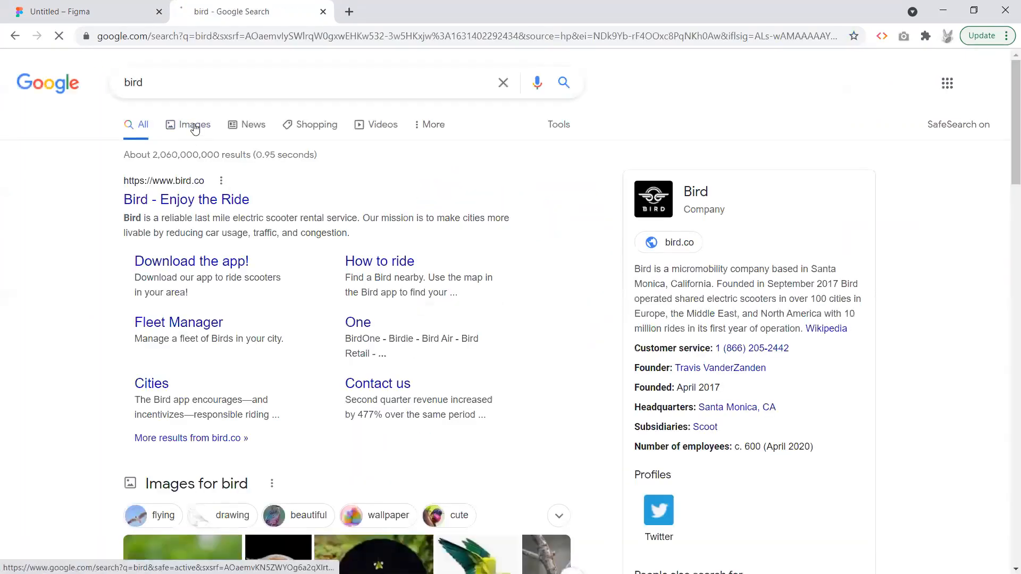
{"action": "left_click", "coordinate": [196, 127]}
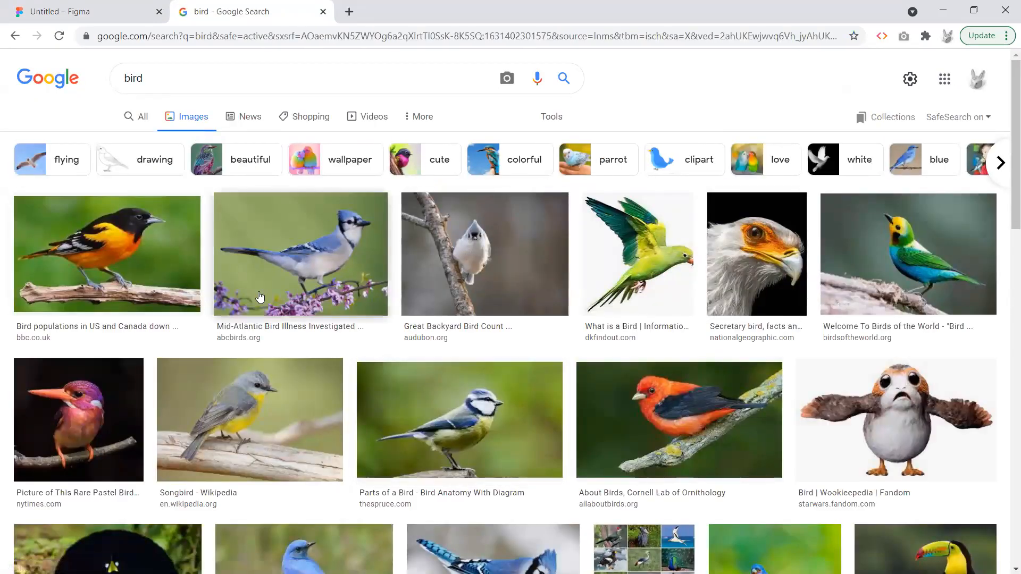
{"action": "left_click", "coordinate": [127, 269]}
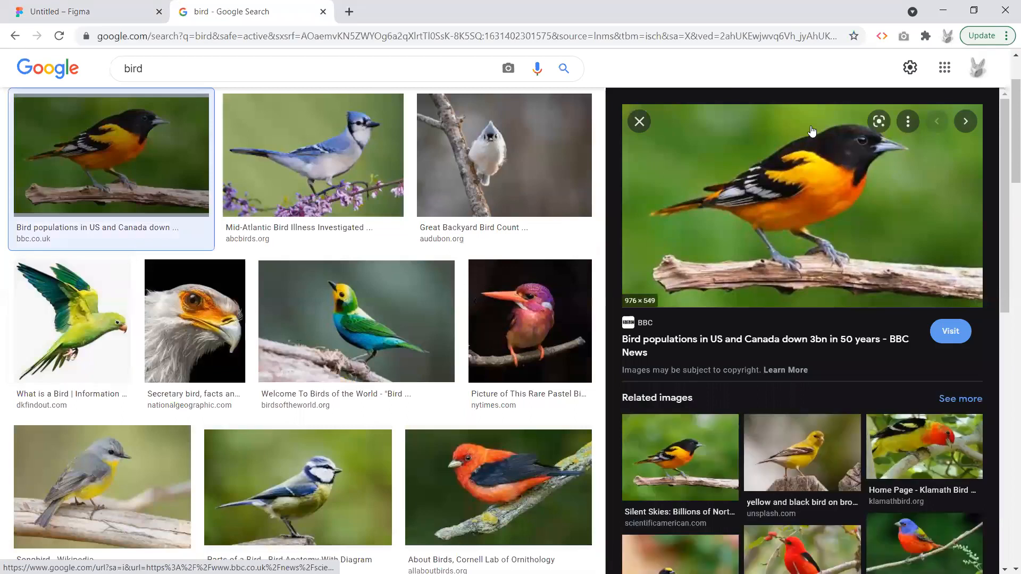
Step: Detach the image search tab into its own window, place it beside the design canvas and copy the bird photo
{"action": "left_click_drag", "start_coordinate": [274, 12], "coordinate": [309, 59]}
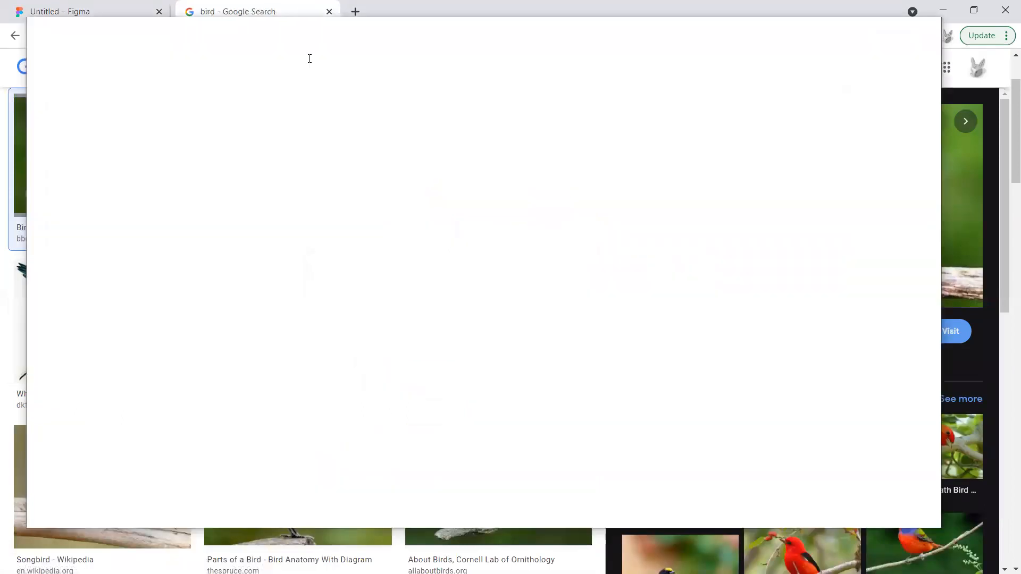
{"action": "left_click_drag", "start_coordinate": [482, 64], "coordinate": [200, 88]}
{"action": "right_click", "coordinate": [235, 259]}
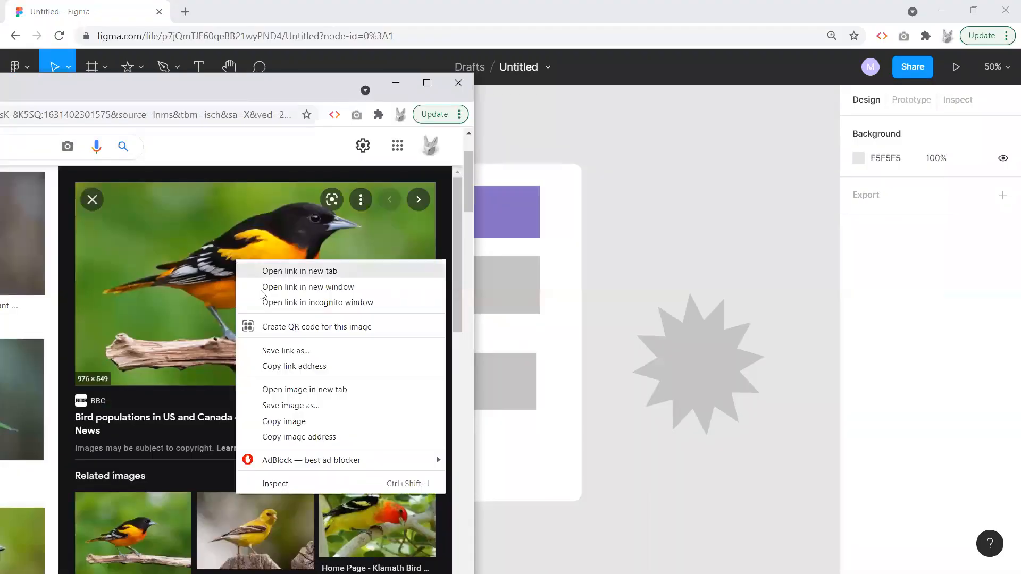
{"action": "left_click", "coordinate": [288, 423]}
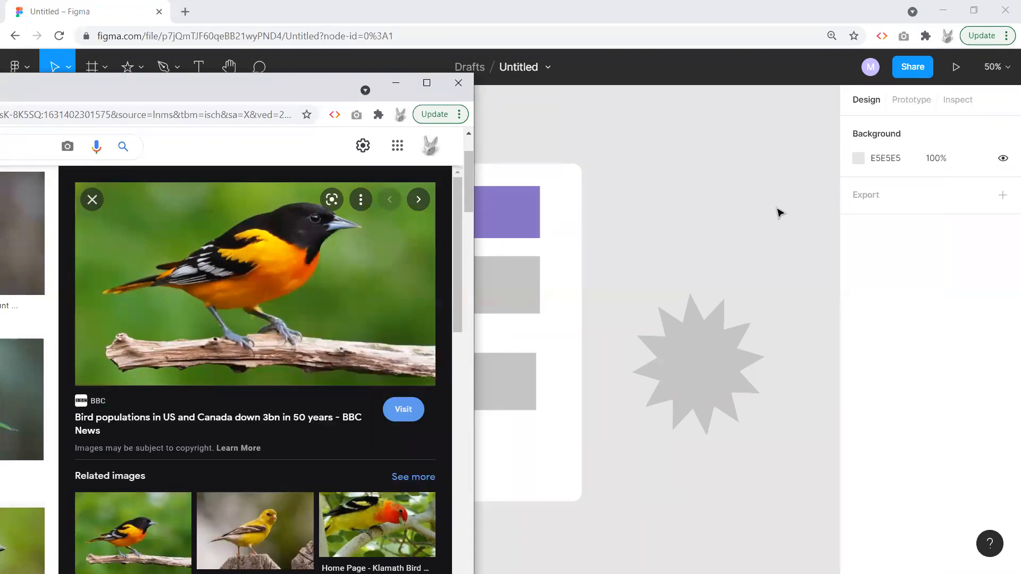
Step: Back in Figma, paste the bird photo above the star on the canvas and collapse Frame 1 in the layer list
{"action": "left_click", "coordinate": [675, 203]}
{"action": "scroll", "coordinate": [573, 207], "scroll_direction": "right", "scroll_amount": 5}
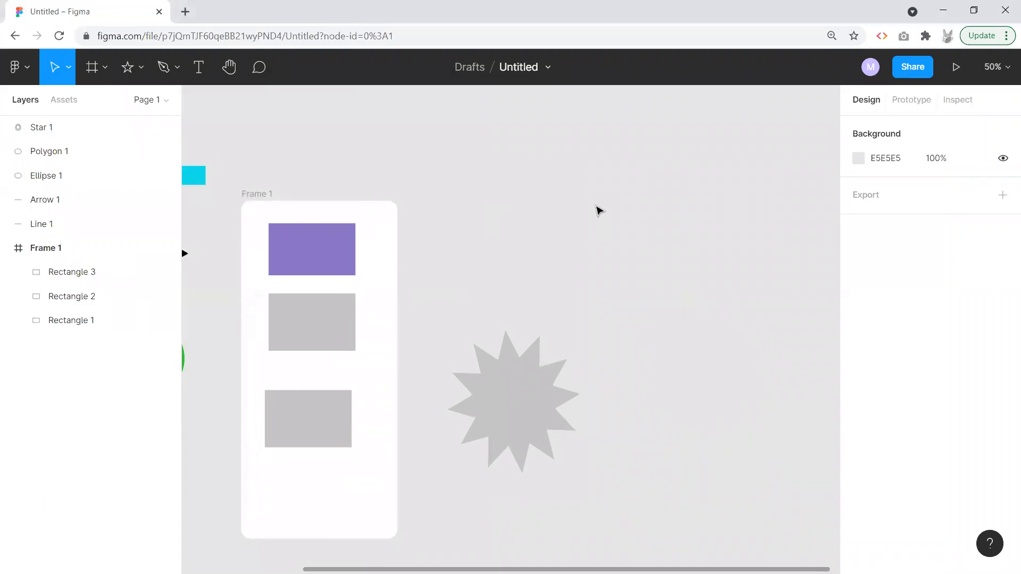
{"action": "key", "text": "ctrl+v"}
{"action": "left_click_drag", "start_coordinate": [582, 321], "coordinate": [687, 216]}
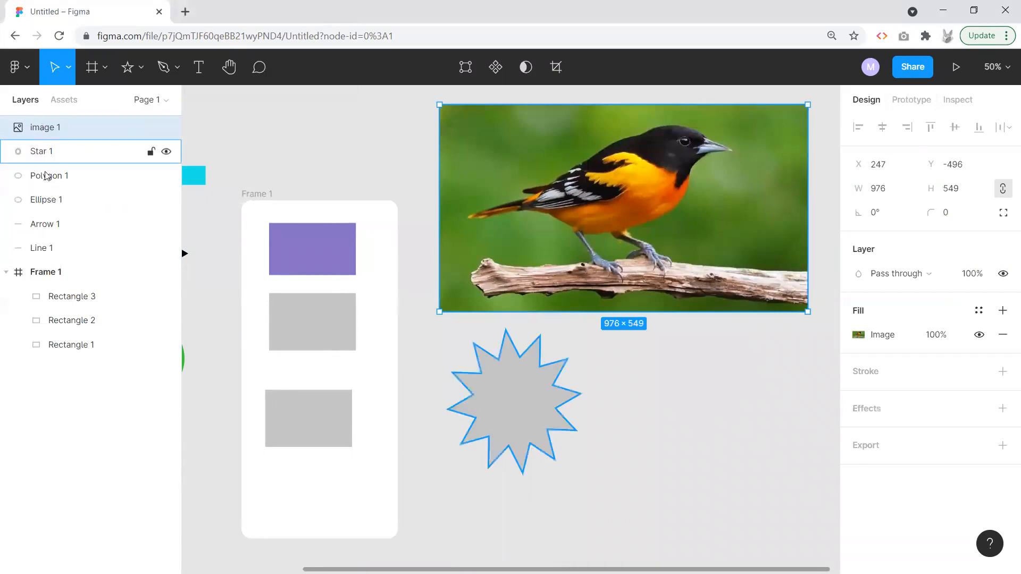
{"action": "left_click", "coordinate": [7, 273]}
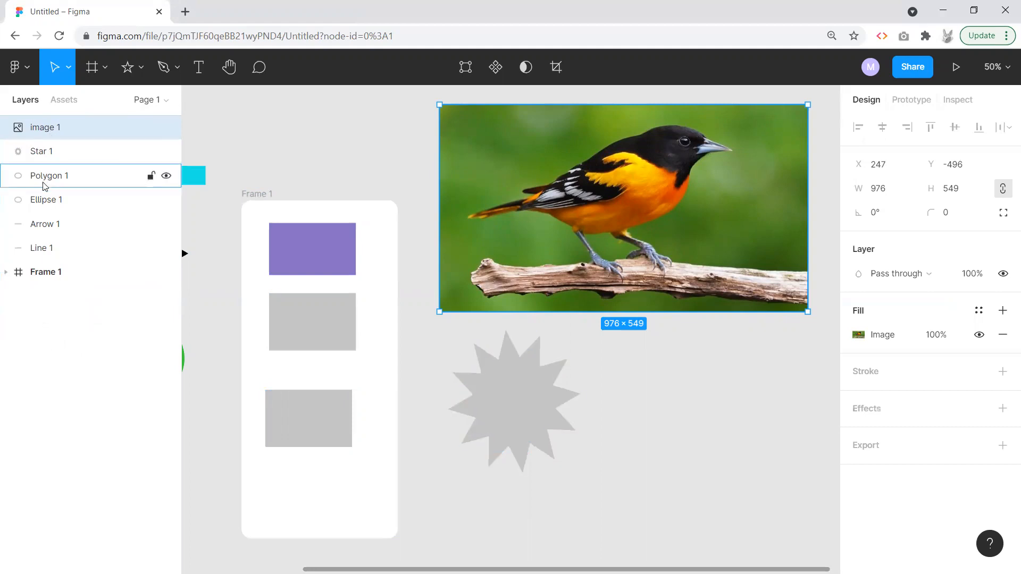
{"action": "left_click", "coordinate": [684, 390]}
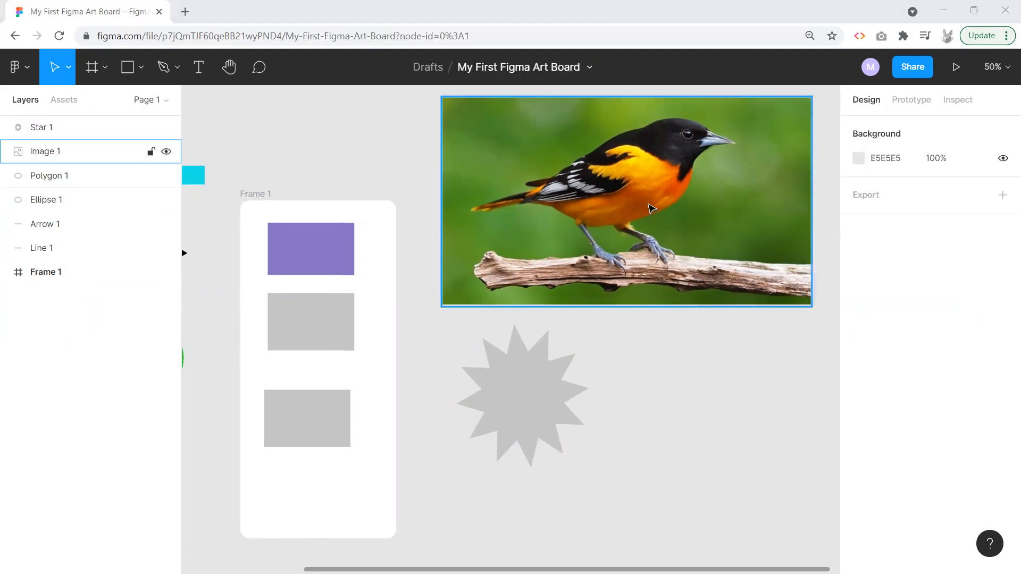
Step: Select the bird image and open its image fill settings
{"action": "left_click", "coordinate": [651, 208]}
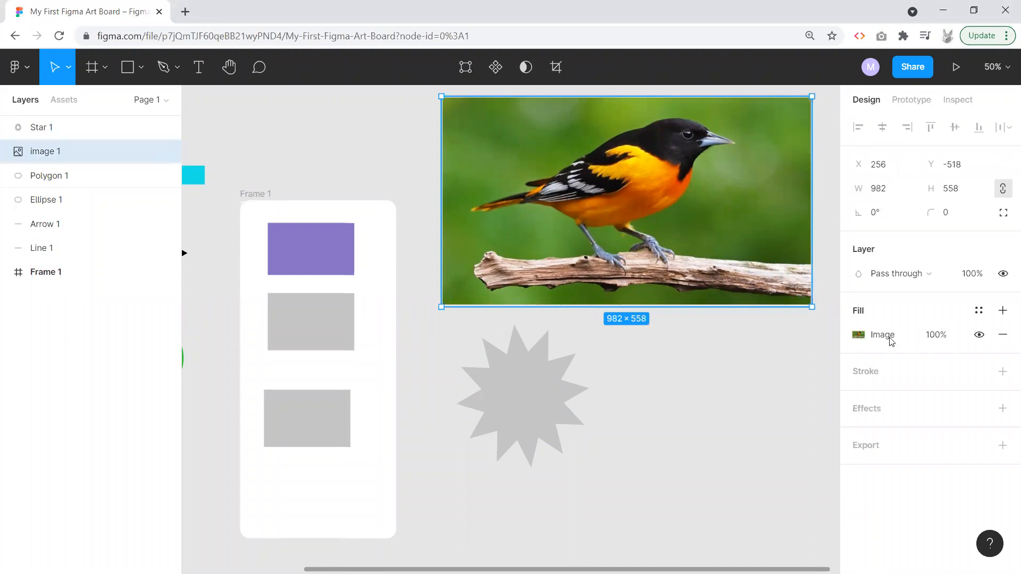
{"action": "left_click", "coordinate": [859, 335]}
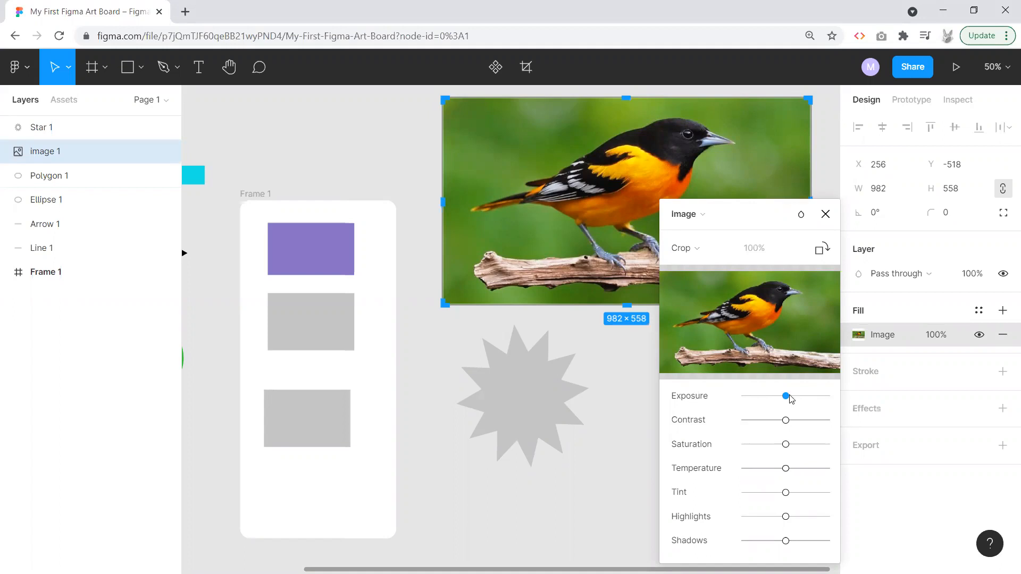
Step: Try the bird image's Exposure, Highlights and Shadows adjustments and return them to neutral
{"action": "left_click_drag", "start_coordinate": [814, 402], "coordinate": [720, 512]}
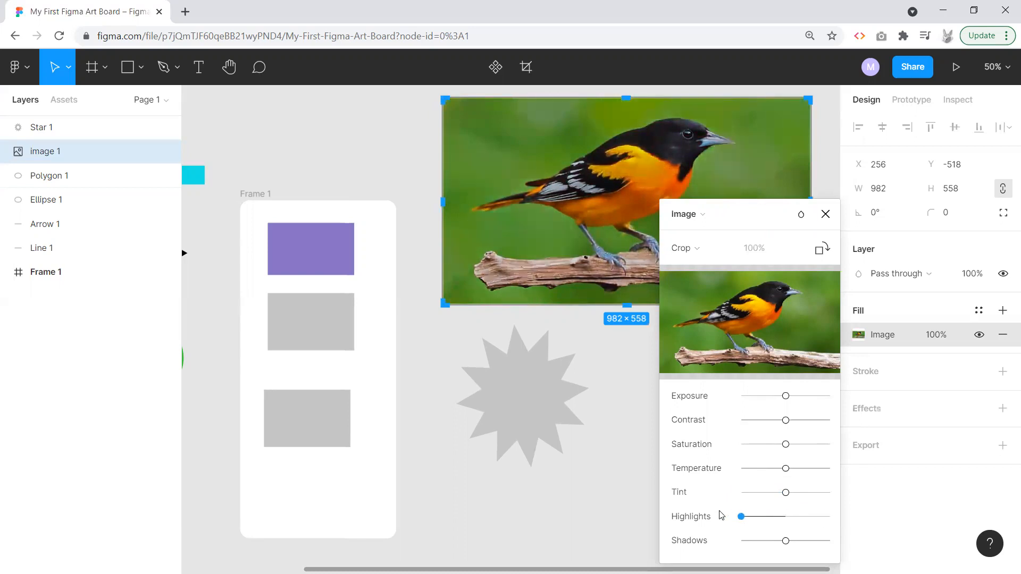
{"action": "mouse_move", "coordinate": [784, 526]}
{"action": "left_mouse_down"}
{"action": "mouse_move", "coordinate": [851, 542]}
{"action": "mouse_move", "coordinate": [725, 538]}
{"action": "mouse_move", "coordinate": [786, 542]}
{"action": "left_mouse_up"}
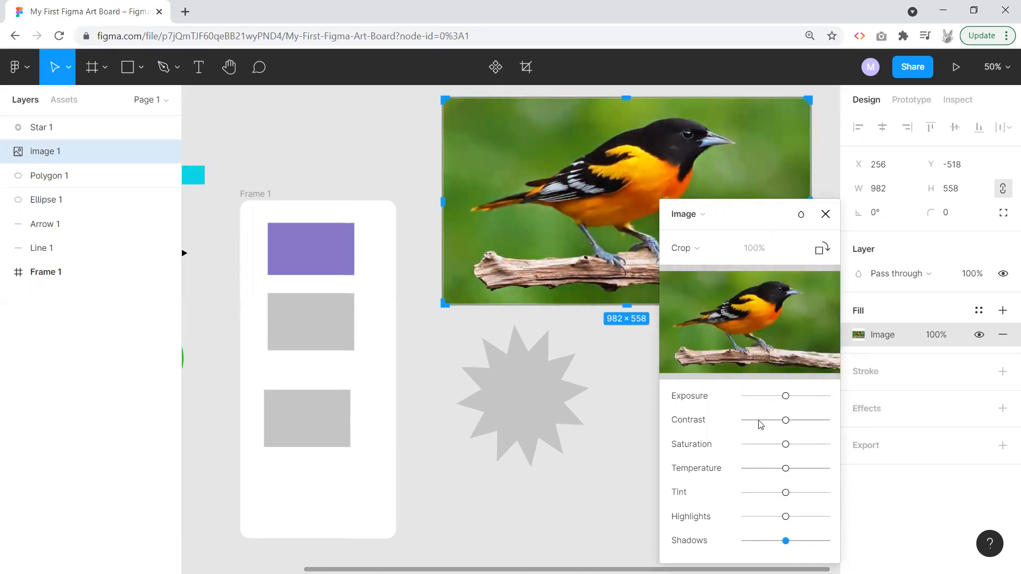
Step: Keep the bird image in Crop mode and crop it on all four sides to about 780 × 426, framing the bird
{"action": "left_click", "coordinate": [725, 250]}
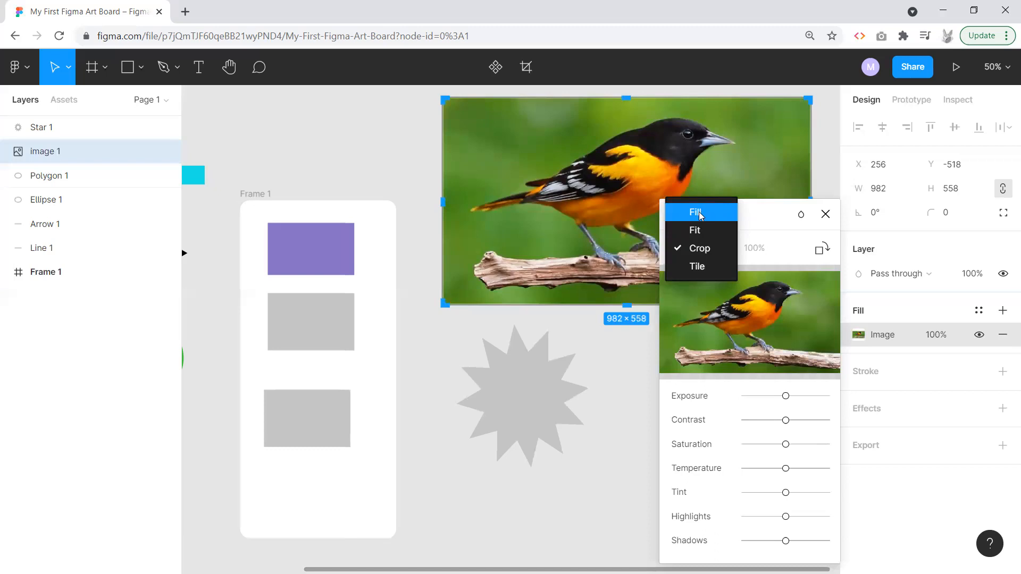
{"action": "left_click", "coordinate": [697, 250]}
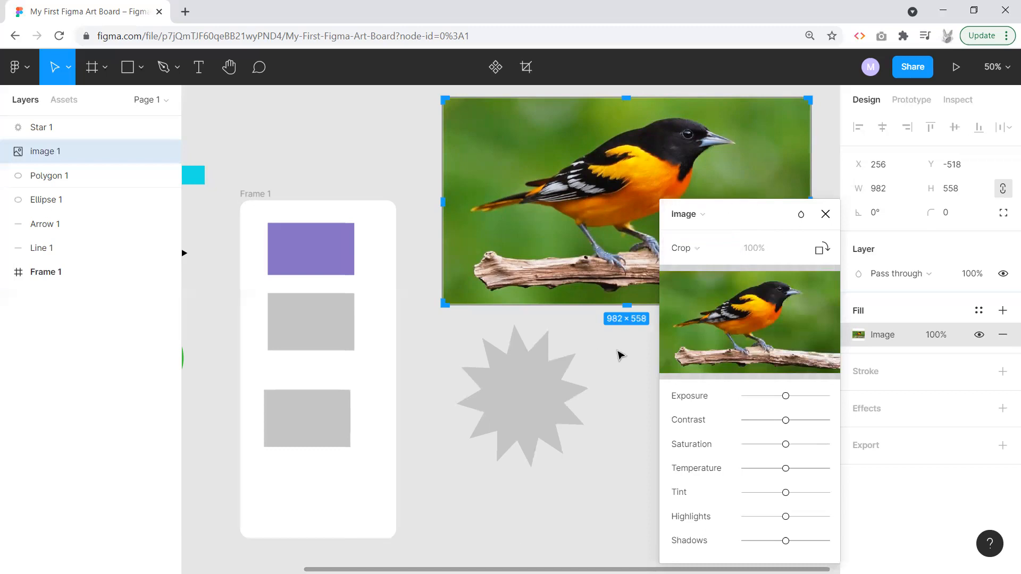
{"action": "left_click_drag", "start_coordinate": [636, 379], "coordinate": [445, 442]}
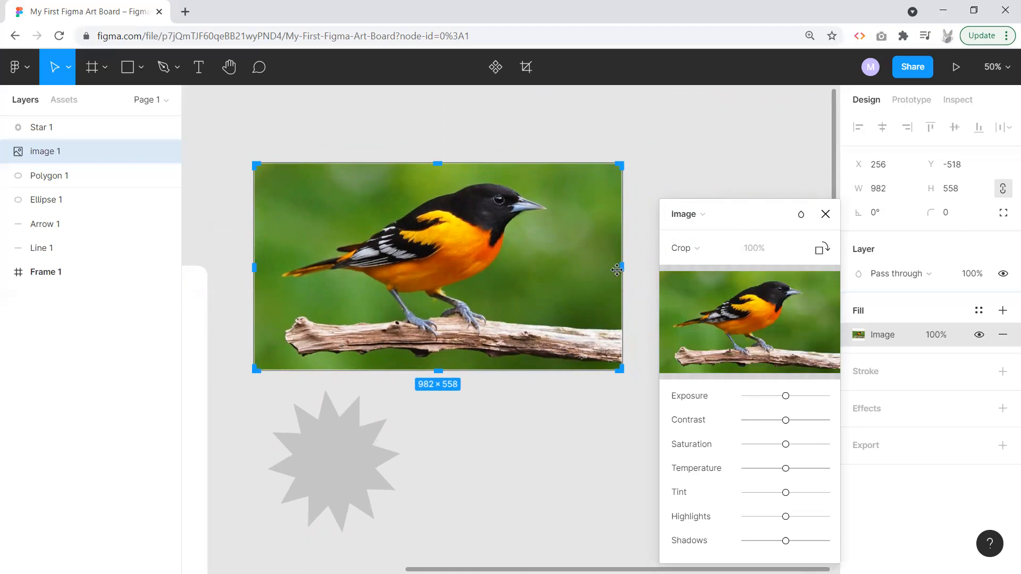
{"action": "left_click_drag", "start_coordinate": [622, 267], "coordinate": [533, 266]}
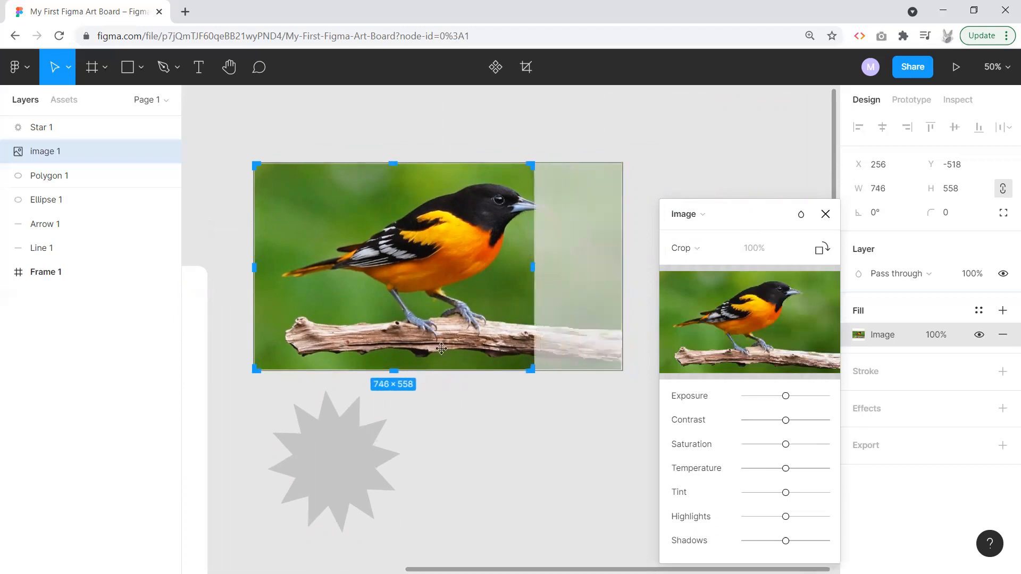
{"action": "left_click_drag", "start_coordinate": [392, 374], "coordinate": [394, 335]}
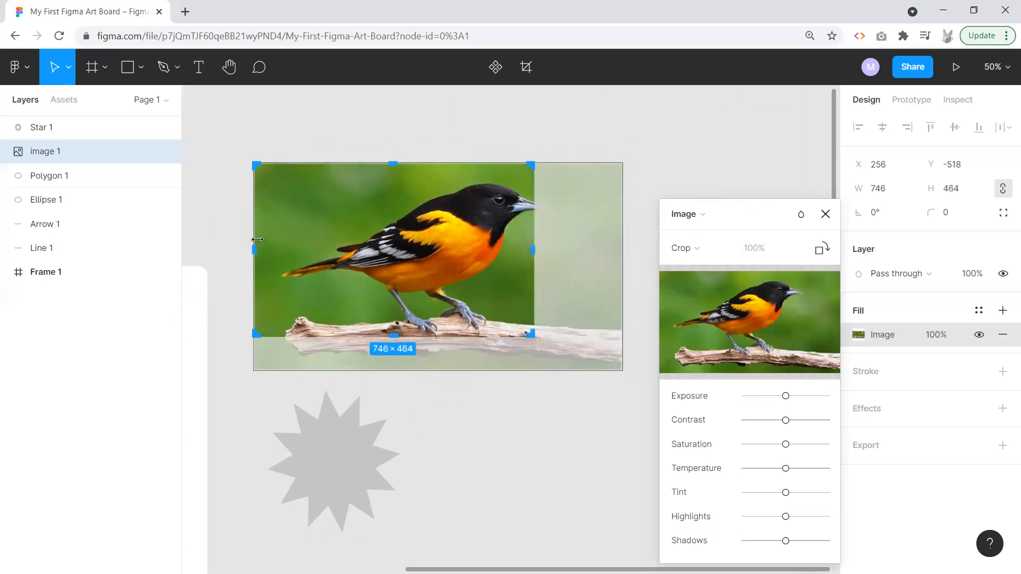
{"action": "left_click_drag", "start_coordinate": [255, 249], "coordinate": [279, 250]}
{"action": "left_click_drag", "start_coordinate": [405, 164], "coordinate": [405, 177]}
{"action": "left_click_drag", "start_coordinate": [555, 255], "coordinate": [570, 258]}
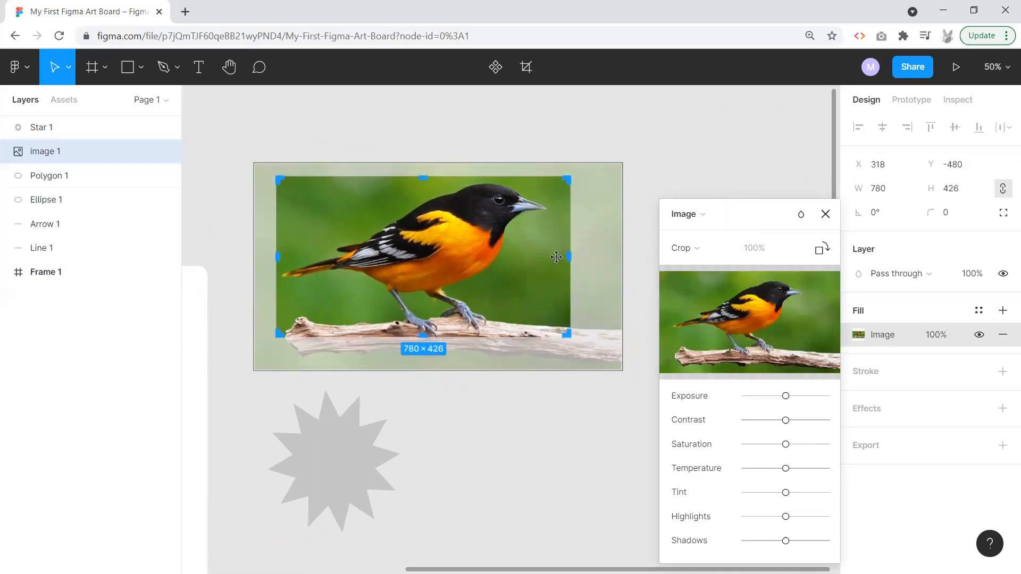
{"action": "key", "text": "Return"}
{"action": "left_click", "coordinate": [654, 253]}
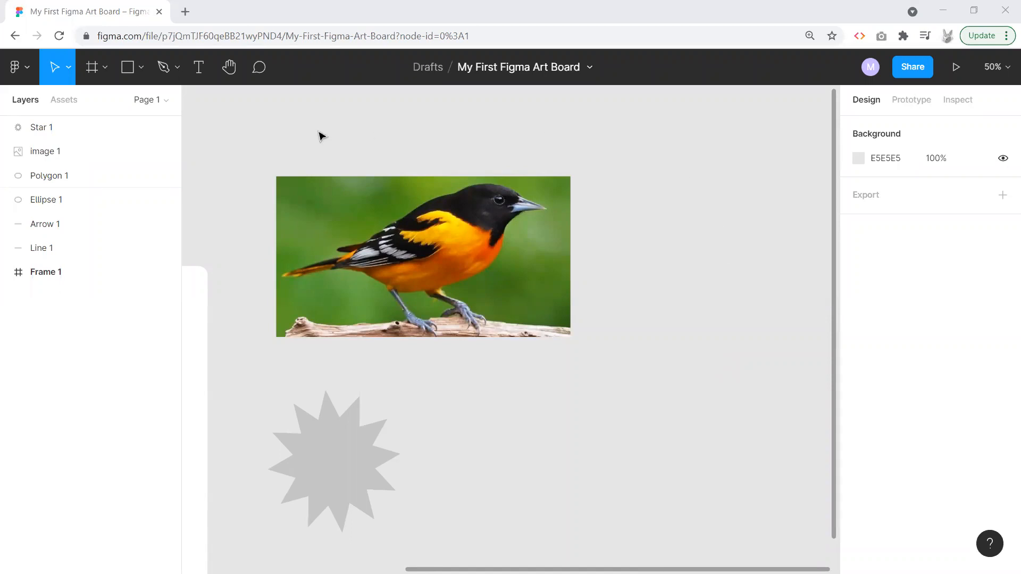
Step: Draw a freehand closed loop about 427 × 414 to the right of the bird image with the Pencil tool
{"action": "left_click", "coordinate": [176, 67]}
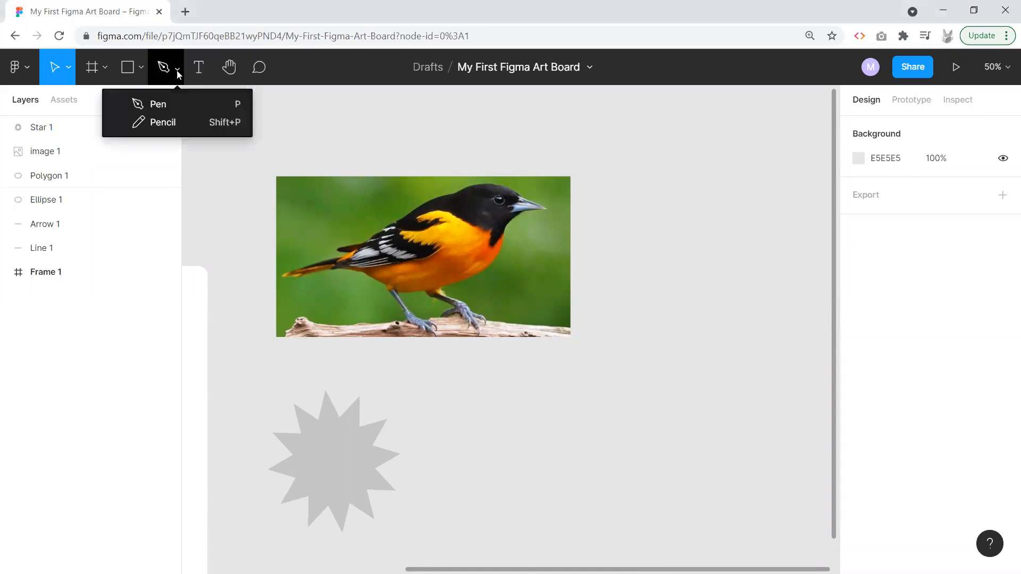
{"action": "left_click", "coordinate": [161, 121]}
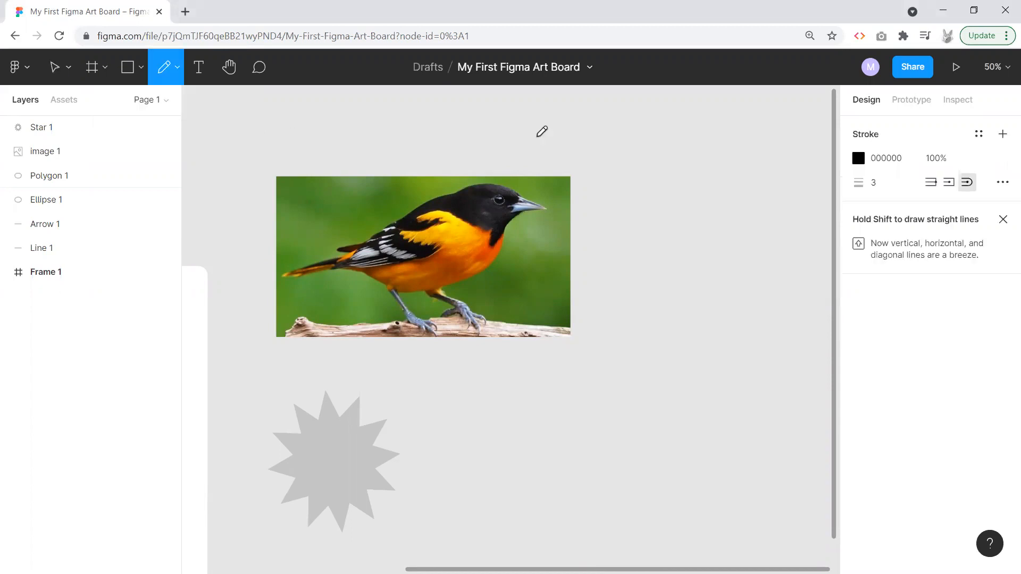
{"action": "mouse_move", "coordinate": [680, 225]}
{"action": "left_mouse_down"}
{"action": "mouse_move", "coordinate": [645, 139]}
{"action": "mouse_move", "coordinate": [778, 137]}
{"action": "left_mouse_up"}
{"action": "mouse_move", "coordinate": [800, 206]}
{"action": "left_mouse_down"}
{"action": "mouse_move", "coordinate": [749, 263]}
{"action": "mouse_move", "coordinate": [678, 220]}
{"action": "left_mouse_up"}
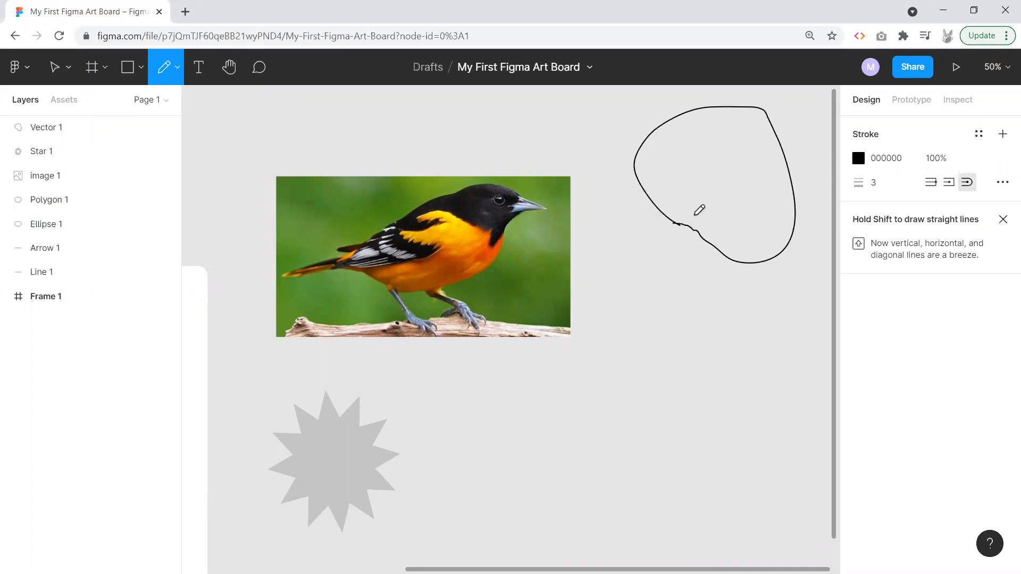
Step: Move the freehand pencil loop slightly down and delete it
{"action": "left_click", "coordinate": [54, 68]}
{"action": "mouse_move", "coordinate": [709, 172]}
{"action": "left_mouse_down"}
{"action": "mouse_move", "coordinate": [709, 134]}
{"action": "mouse_move", "coordinate": [704, 144]}
{"action": "left_mouse_up"}
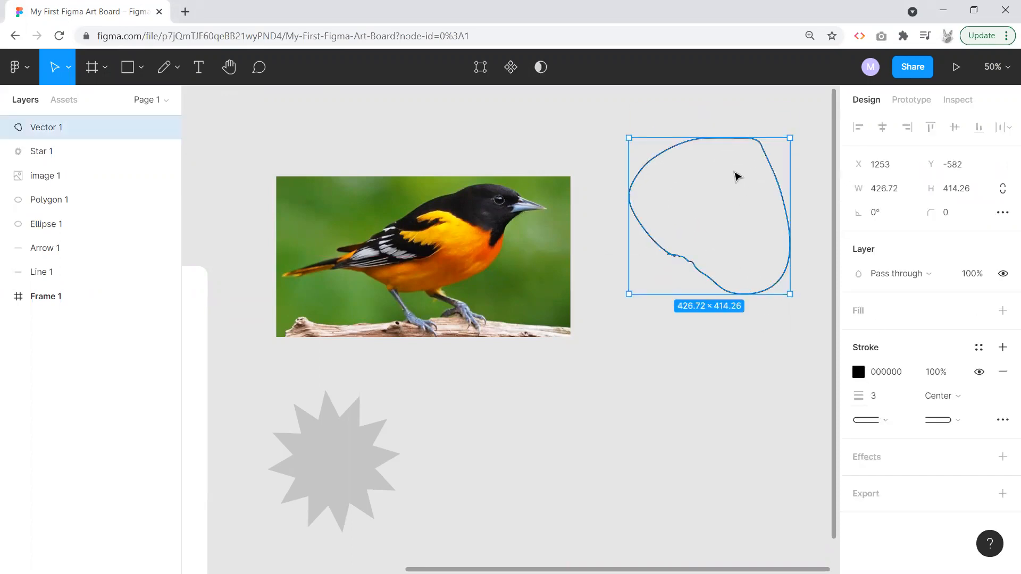
{"action": "key", "text": "Delete"}
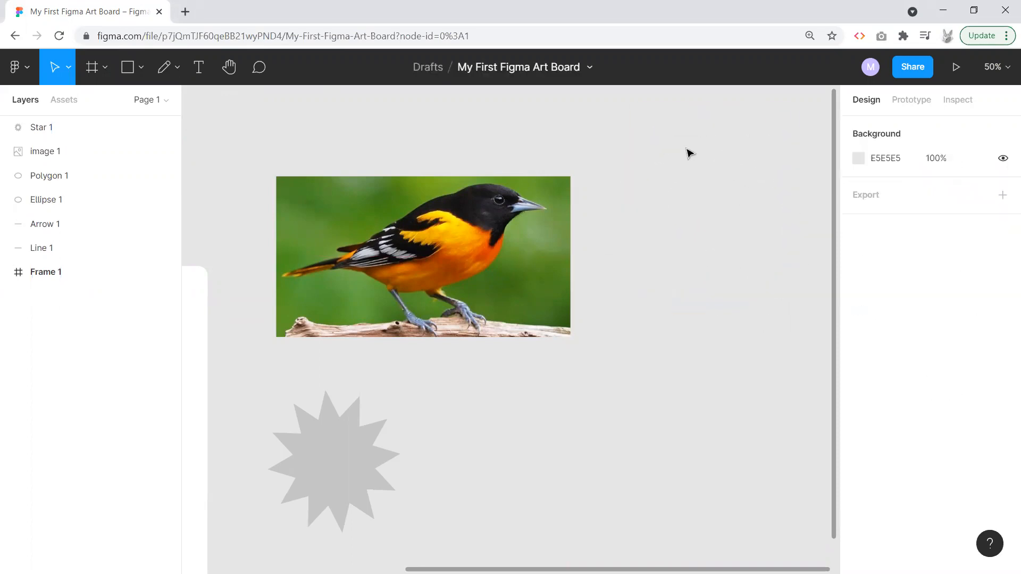
Step: Draw a closed, irregular 12-point shape about 458 × 392 to the right of the star with the Pen tool
{"action": "left_click", "coordinate": [174, 68]}
{"action": "left_click", "coordinate": [163, 103]}
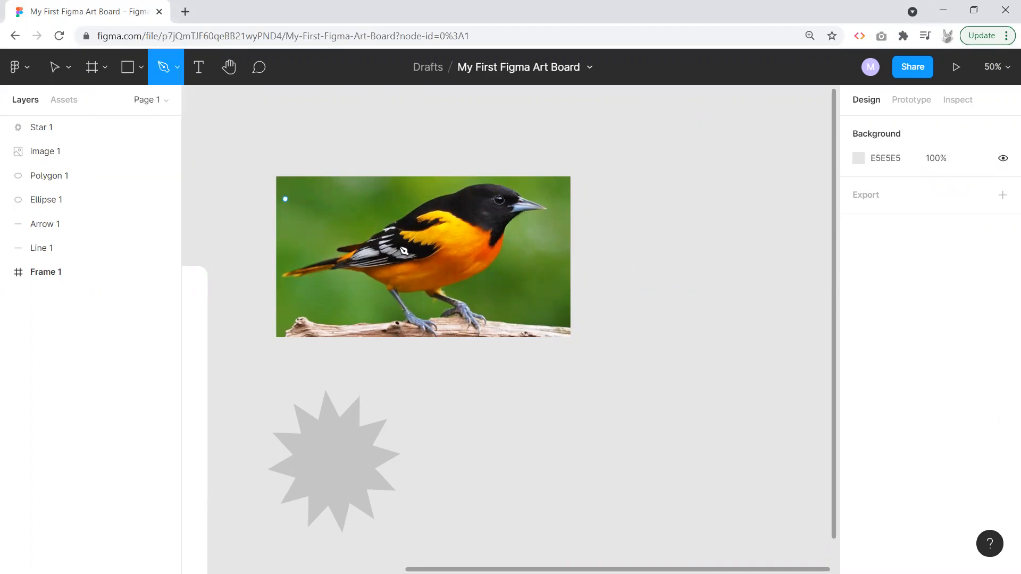
{"action": "left_click", "coordinate": [452, 425]}
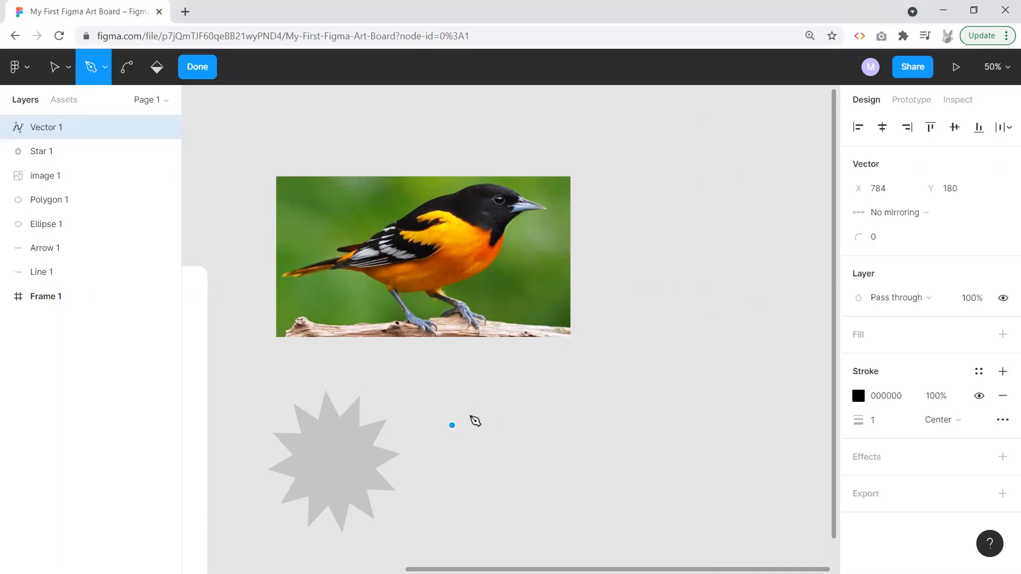
{"action": "left_click", "coordinate": [480, 389]}
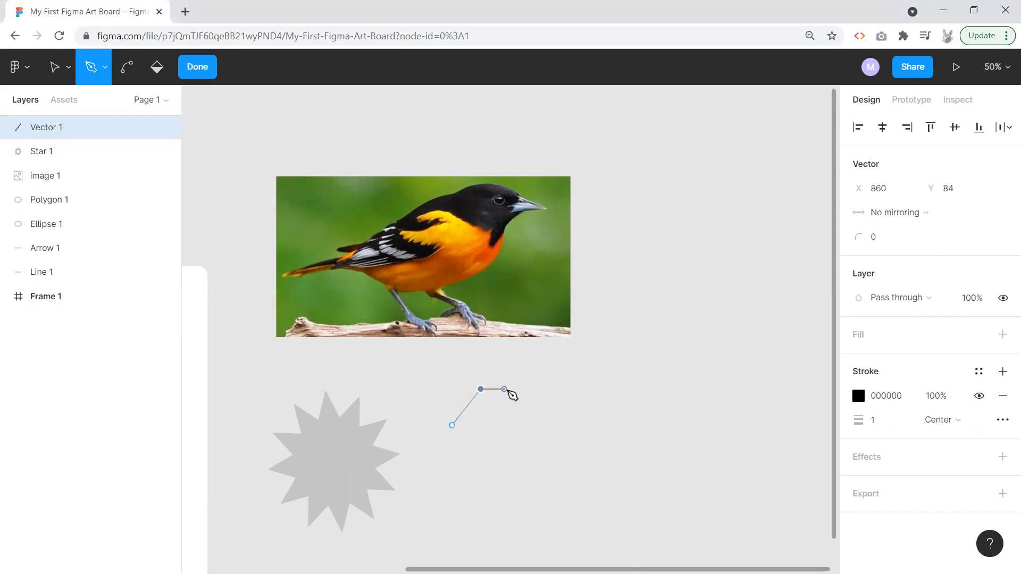
{"action": "left_click", "coordinate": [555, 390]}
{"action": "left_click", "coordinate": [577, 389]}
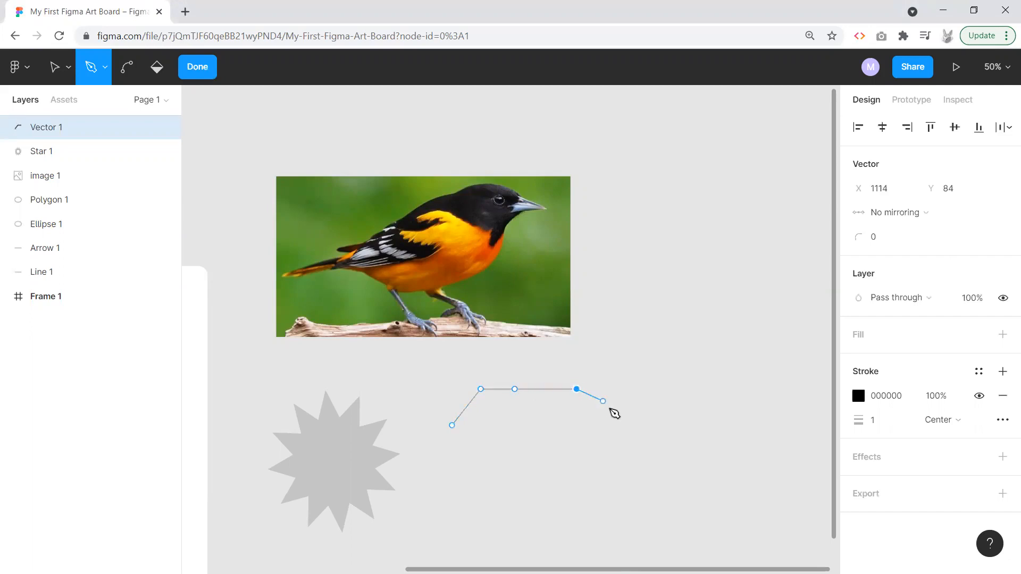
{"action": "left_click", "coordinate": [625, 433]}
{"action": "left_click", "coordinate": [612, 484]}
{"action": "left_click", "coordinate": [564, 537]}
{"action": "left_click", "coordinate": [481, 525]}
{"action": "left_click", "coordinate": [523, 474]}
{"action": "left_click", "coordinate": [470, 484]}
{"action": "left_click", "coordinate": [481, 449]}
{"action": "left_click", "coordinate": [459, 442]}
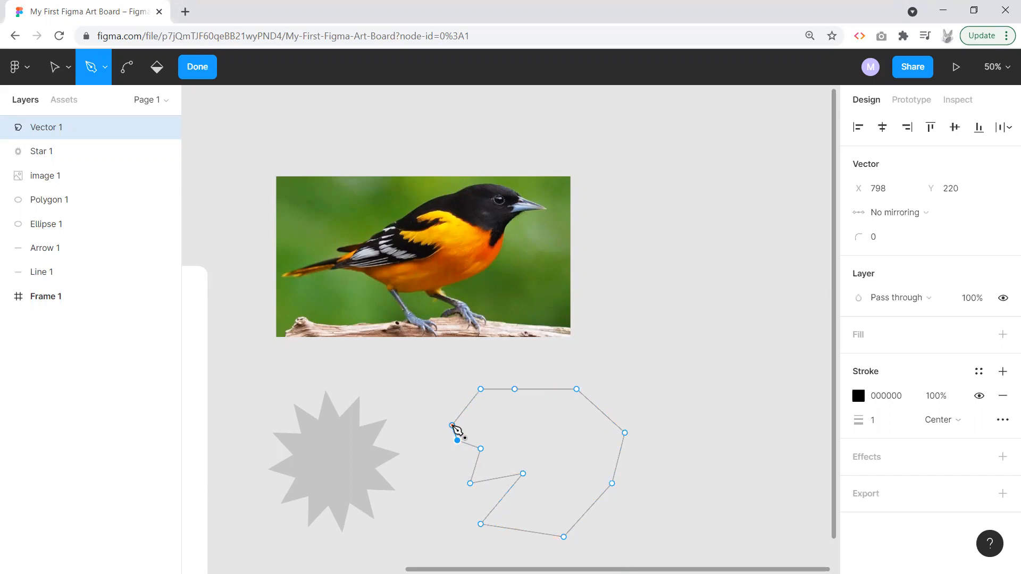
{"action": "left_click", "coordinate": [453, 426]}
{"action": "left_click", "coordinate": [656, 377]}
Step: Add a solid brown fill, 916207, to the pen-drawn shape, leave vector editing and deselect it
{"action": "left_click", "coordinate": [1003, 335]}
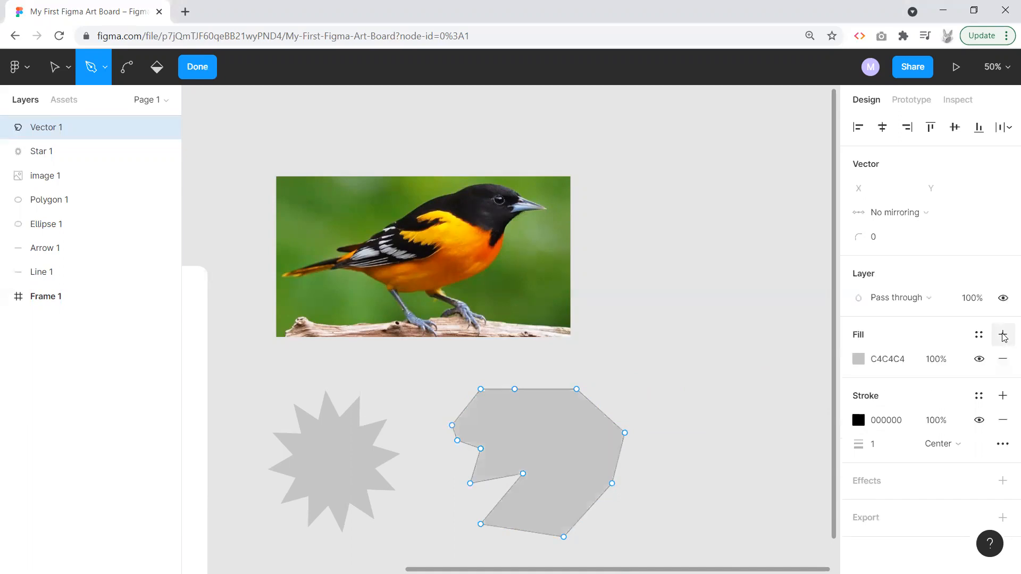
{"action": "left_click", "coordinate": [862, 362]}
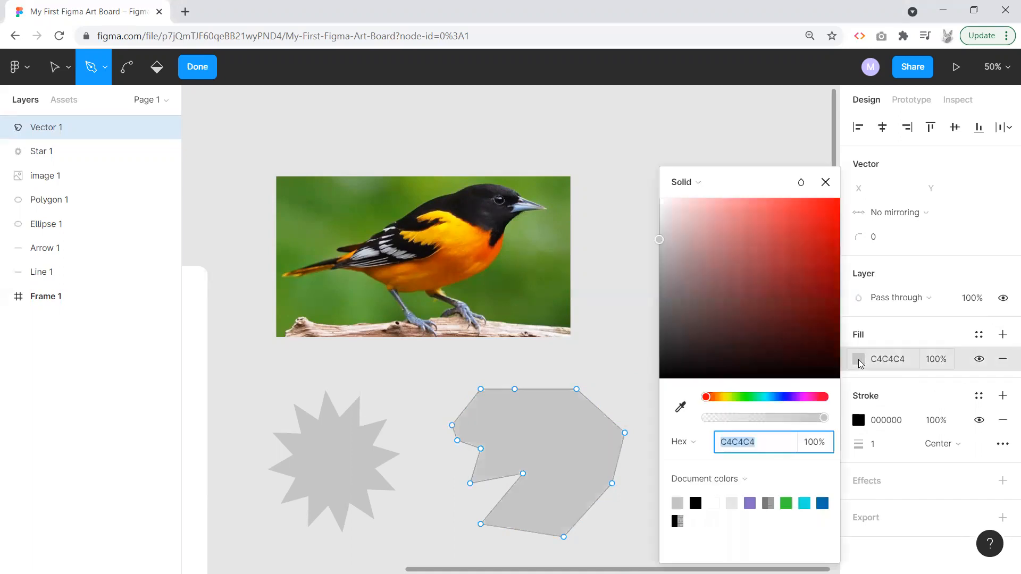
{"action": "left_click", "coordinate": [753, 219]}
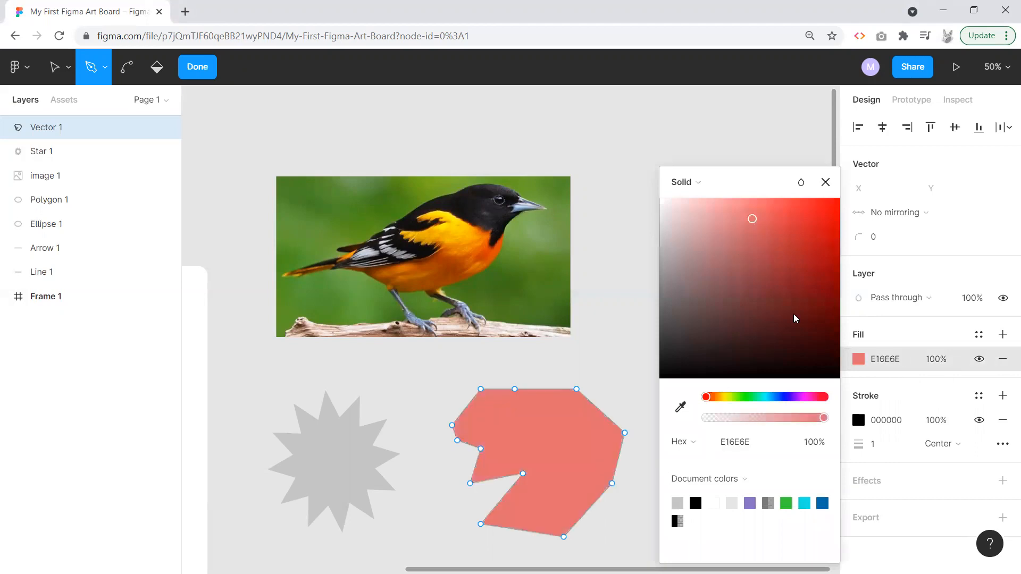
{"action": "left_click_drag", "start_coordinate": [719, 400], "coordinate": [722, 402]}
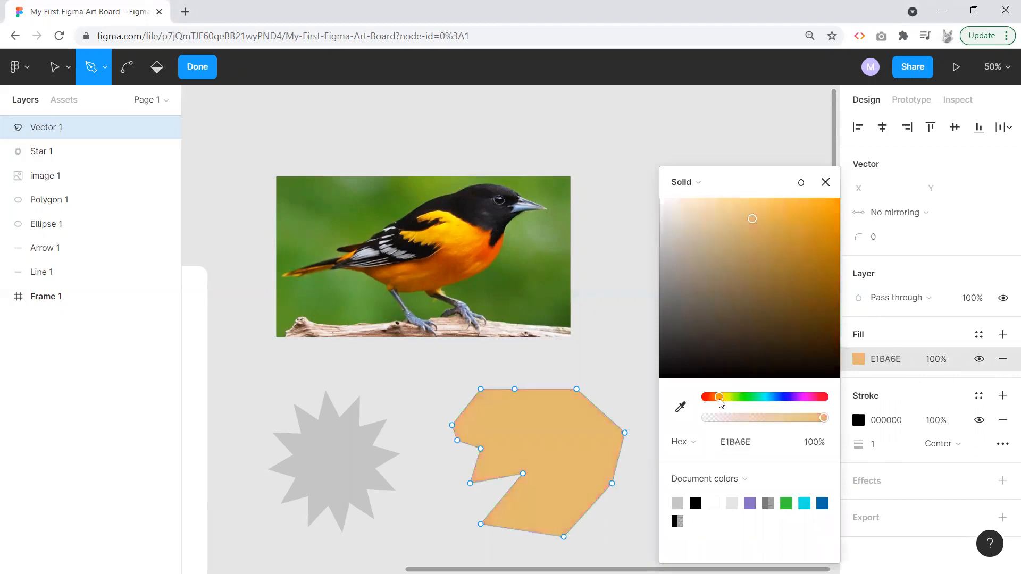
{"action": "left_click_drag", "start_coordinate": [751, 220], "coordinate": [833, 286]}
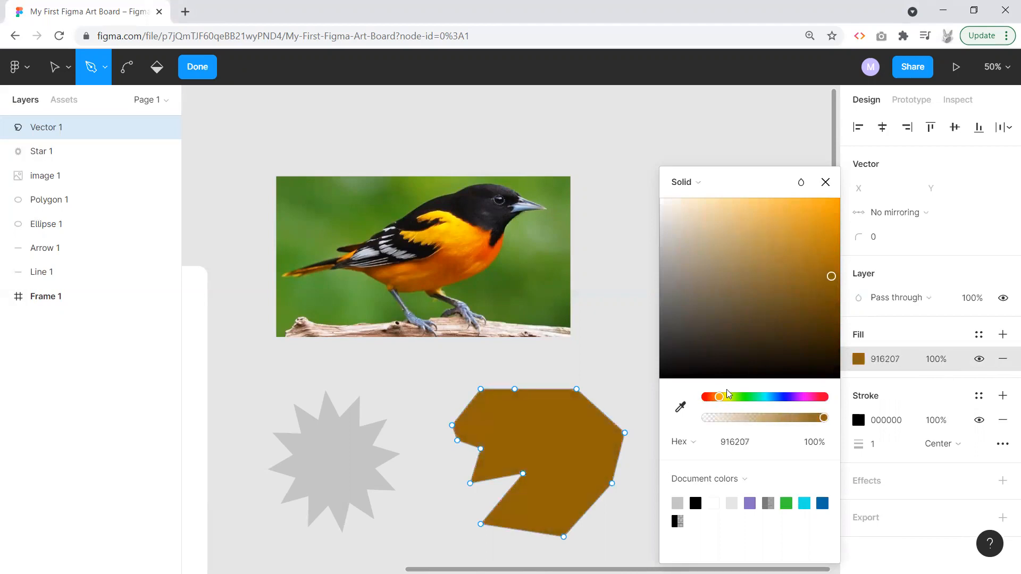
{"action": "key", "text": "Escape"}
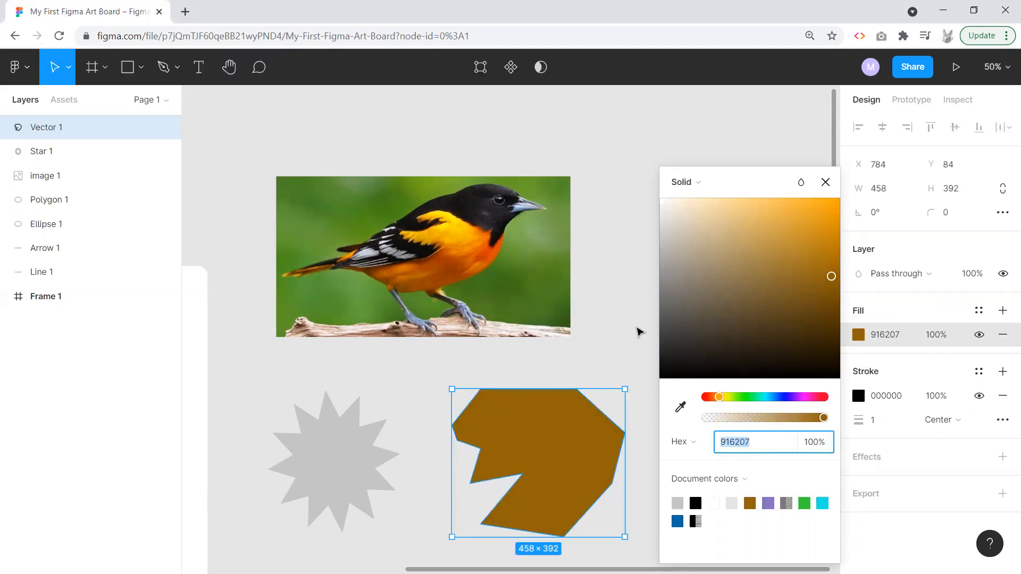
{"action": "left_click", "coordinate": [639, 327]}
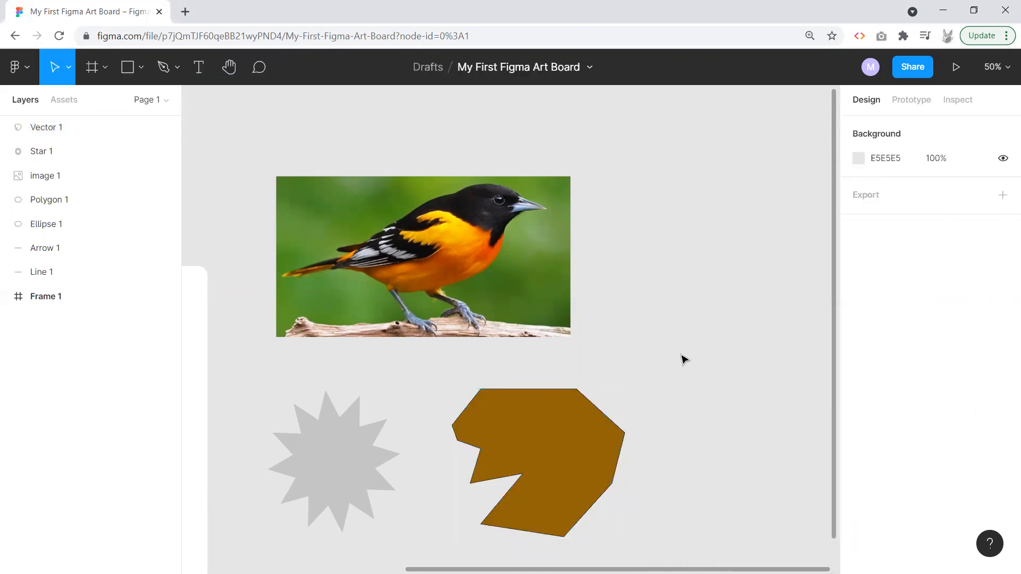
Step: Move the brown shape slightly closer to the star and resize it to about 488 × 366
{"action": "left_click_drag", "start_coordinate": [540, 450], "coordinate": [516, 439]}
{"action": "left_click_drag", "start_coordinate": [584, 511], "coordinate": [612, 521]}
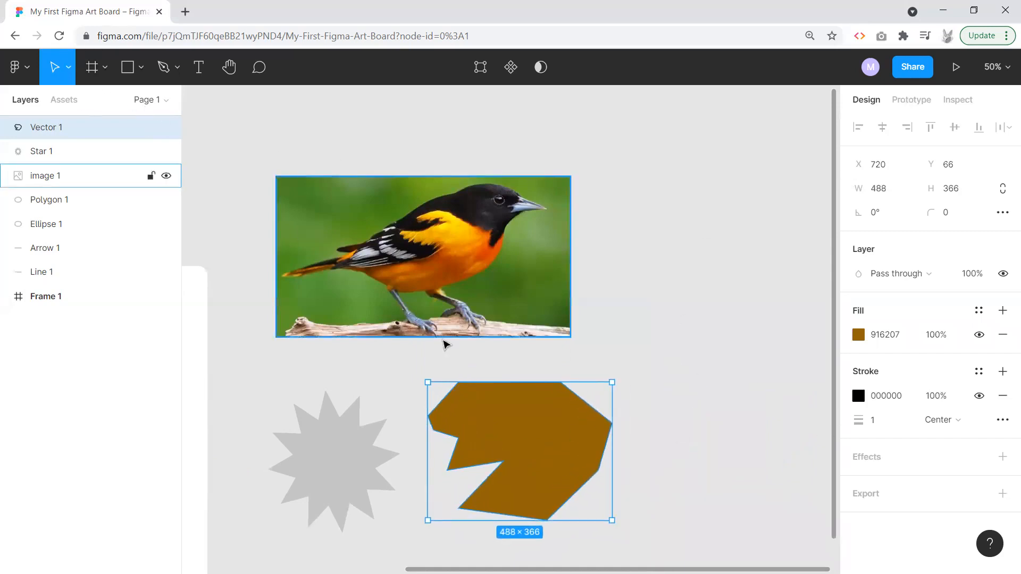
Step: Edit the brown vector's inner and lower points to reshape it into a bent band with a horizontal arm and a downward leg
{"action": "double_click", "coordinate": [445, 436]}
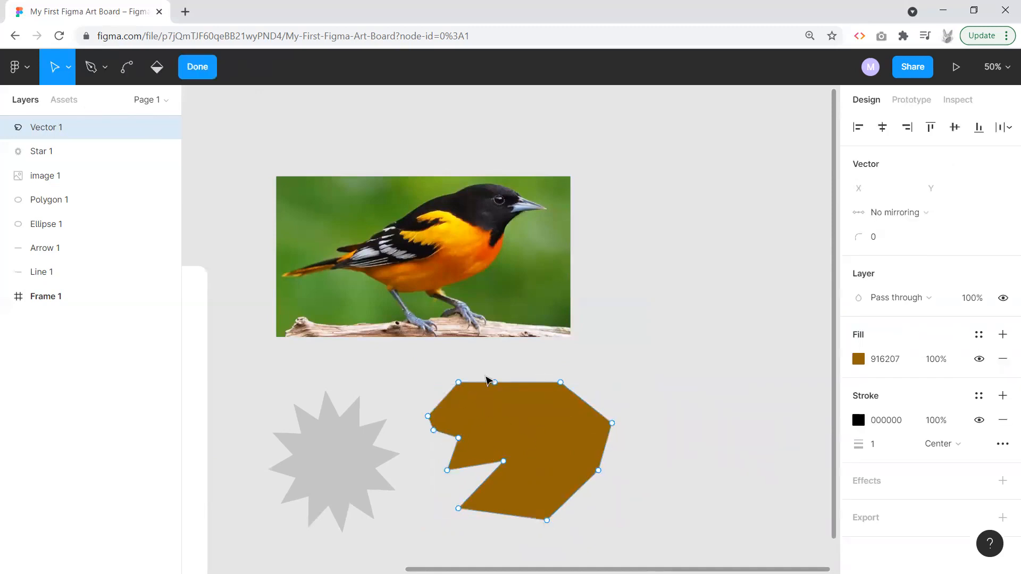
{"action": "left_click_drag", "start_coordinate": [447, 470], "coordinate": [504, 417]}
{"action": "left_click_drag", "start_coordinate": [503, 461], "coordinate": [561, 430]}
{"action": "left_click_drag", "start_coordinate": [458, 509], "coordinate": [598, 512]}
{"action": "left_click_drag", "start_coordinate": [599, 470], "coordinate": [602, 455]}
{"action": "left_click_drag", "start_coordinate": [560, 430], "coordinate": [554, 445]}
{"action": "left_click_drag", "start_coordinate": [503, 416], "coordinate": [544, 407]}
{"action": "left_click_drag", "start_coordinate": [555, 446], "coordinate": [561, 436]}
{"action": "left_click_drag", "start_coordinate": [530, 512], "coordinate": [553, 514]}
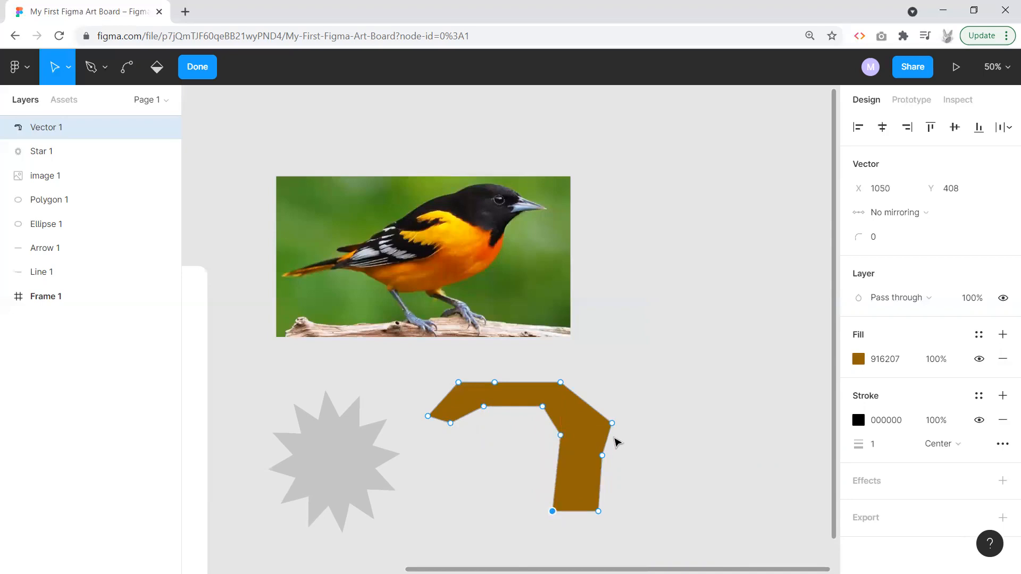
Step: Pull the band's outer corner point inward and its arm-end point downward, leave vector editing and deselect the shape
{"action": "left_click_drag", "start_coordinate": [612, 423], "coordinate": [596, 419]}
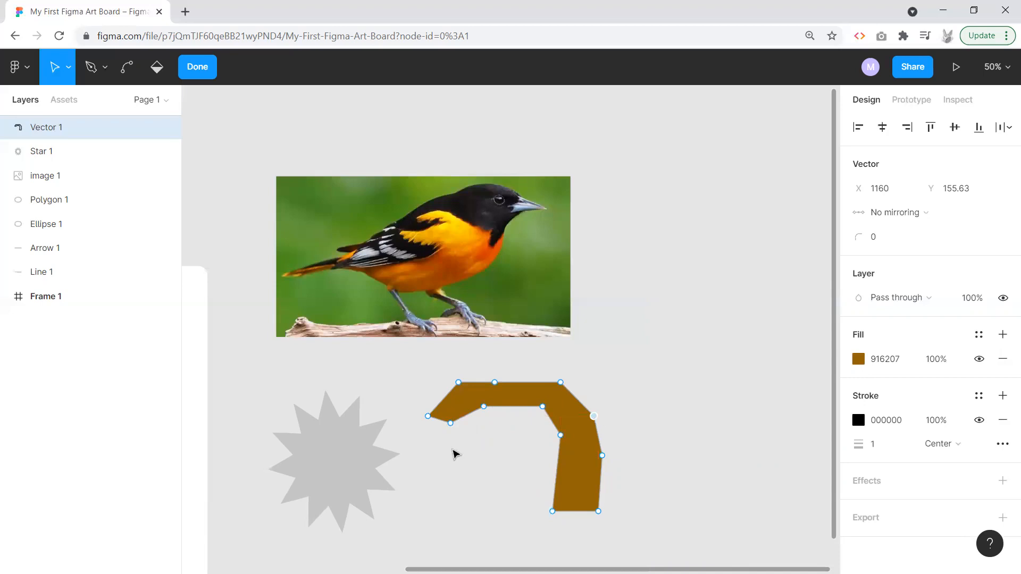
{"action": "left_click_drag", "start_coordinate": [451, 424], "coordinate": [457, 437]}
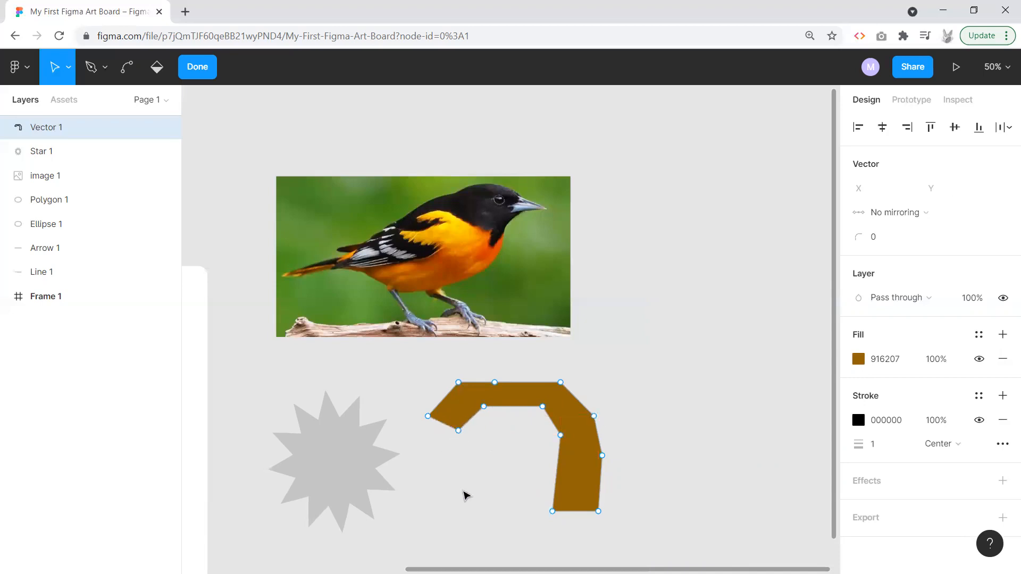
{"action": "scroll", "coordinate": [465, 492], "scroll_direction": "down", "scroll_amount": 2}
{"action": "scroll", "coordinate": [465, 492], "scroll_direction": "left", "scroll_amount": 2}
{"action": "key", "text": "Escape"}
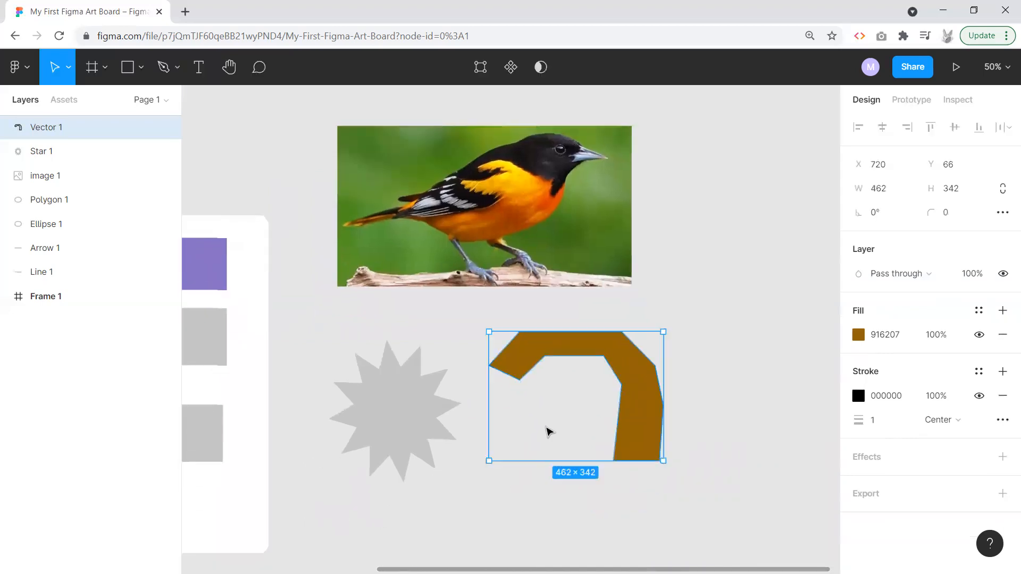
{"action": "left_click", "coordinate": [538, 518]}
Step: Move the brown band to X 438, Y 206 so its end overlaps the star, and check both shapes' layers
{"action": "left_click_drag", "start_coordinate": [611, 353], "coordinate": [500, 404]}
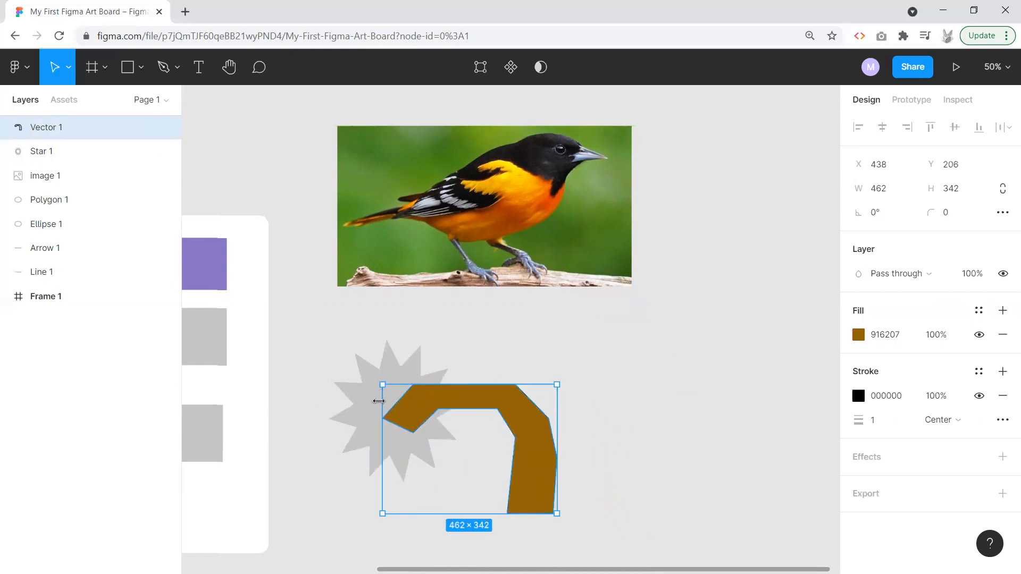
{"action": "left_click", "coordinate": [43, 152]}
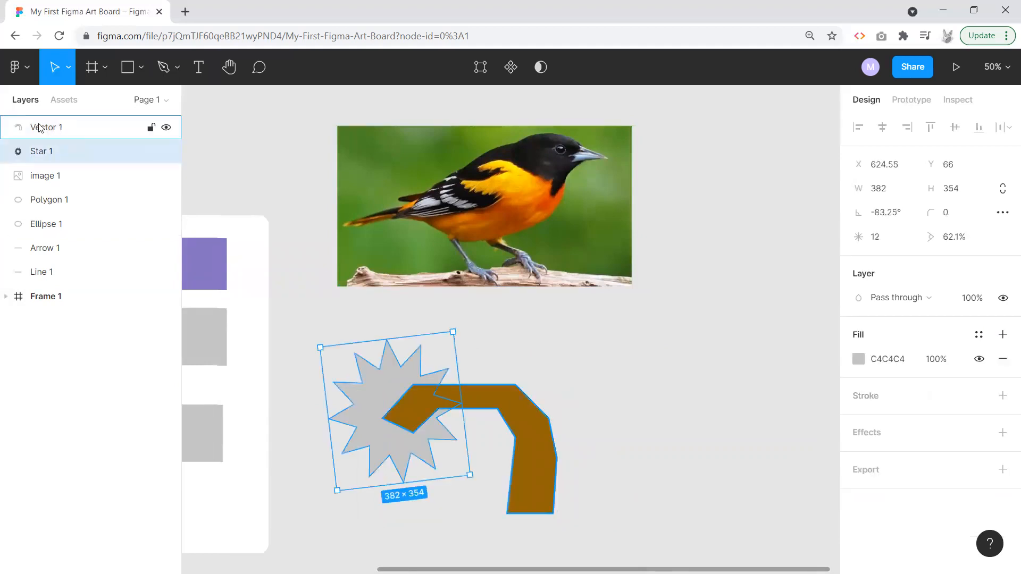
{"action": "left_click", "coordinate": [45, 127]}
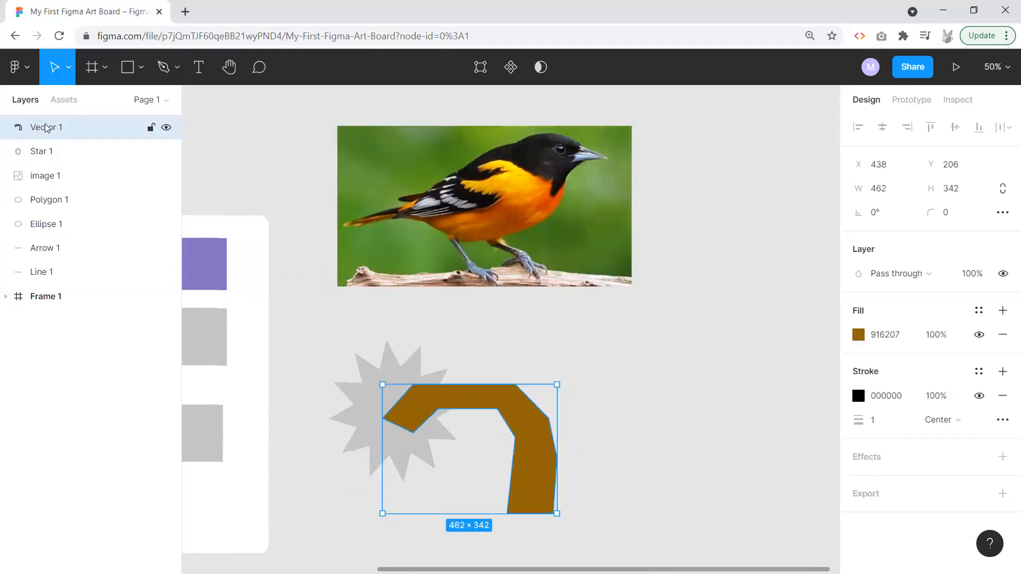
Step: Select the star and the brown band together and combine them with Union selection
{"action": "left_click", "coordinate": [338, 330]}
{"action": "left_click_drag", "start_coordinate": [321, 319], "coordinate": [615, 532]}
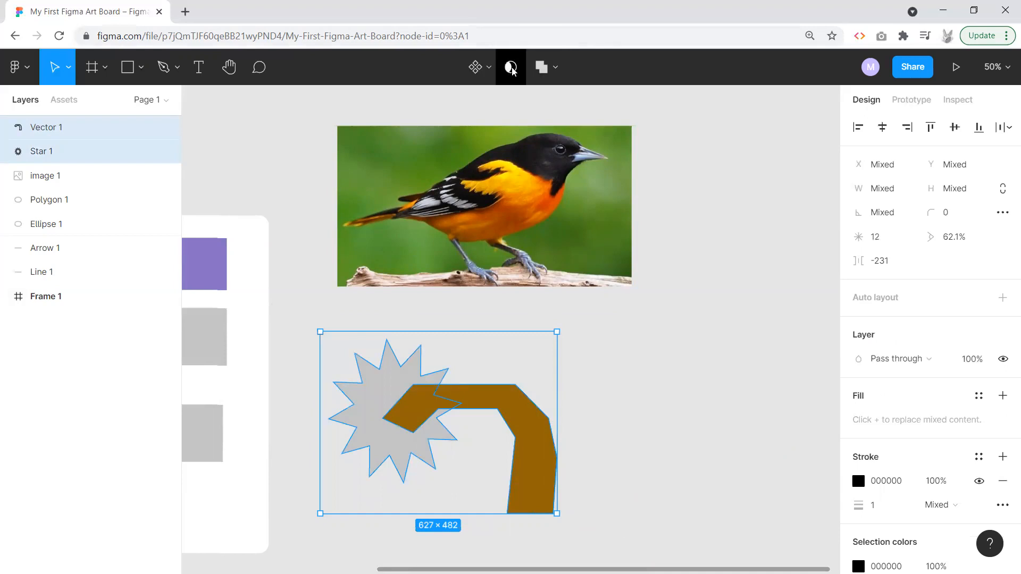
{"action": "left_click", "coordinate": [556, 68]}
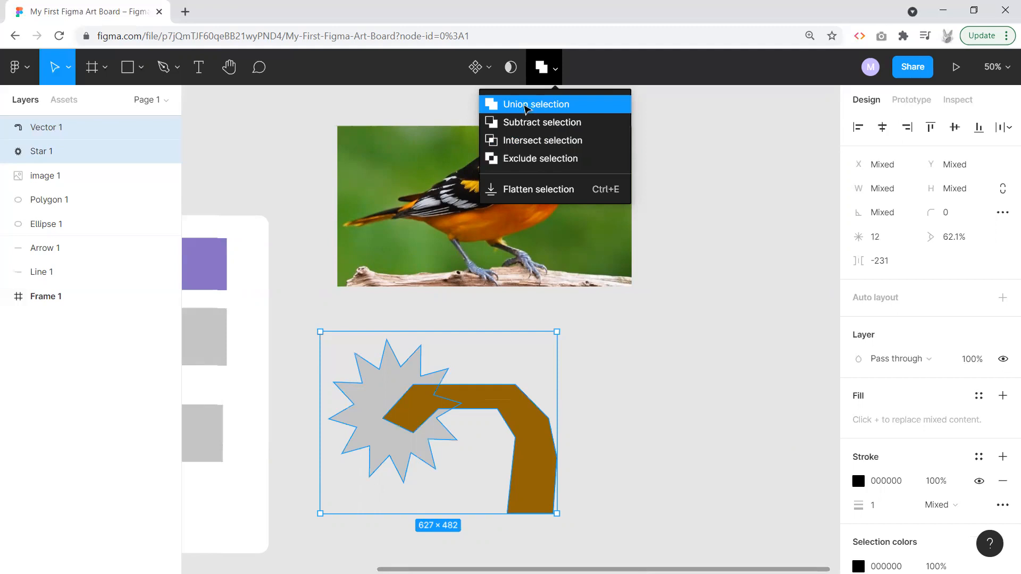
{"action": "left_click", "coordinate": [527, 105]}
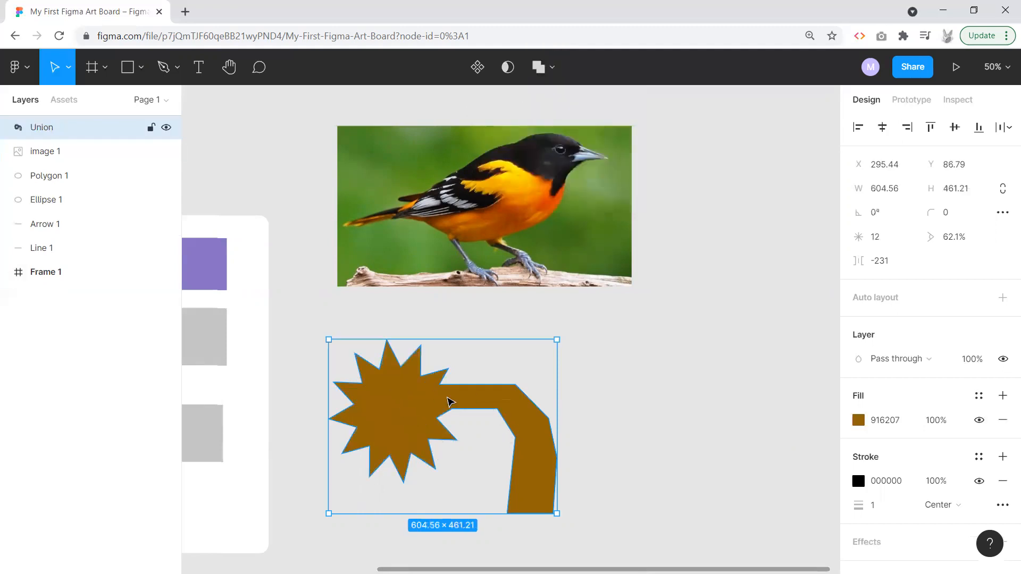
Step: Expand the Union layer, rotate Star 1 slightly inside it and reposition Vector 1 to X 494, Y 220, overlapping the star
{"action": "left_click", "coordinate": [7, 129]}
{"action": "left_click", "coordinate": [62, 160]}
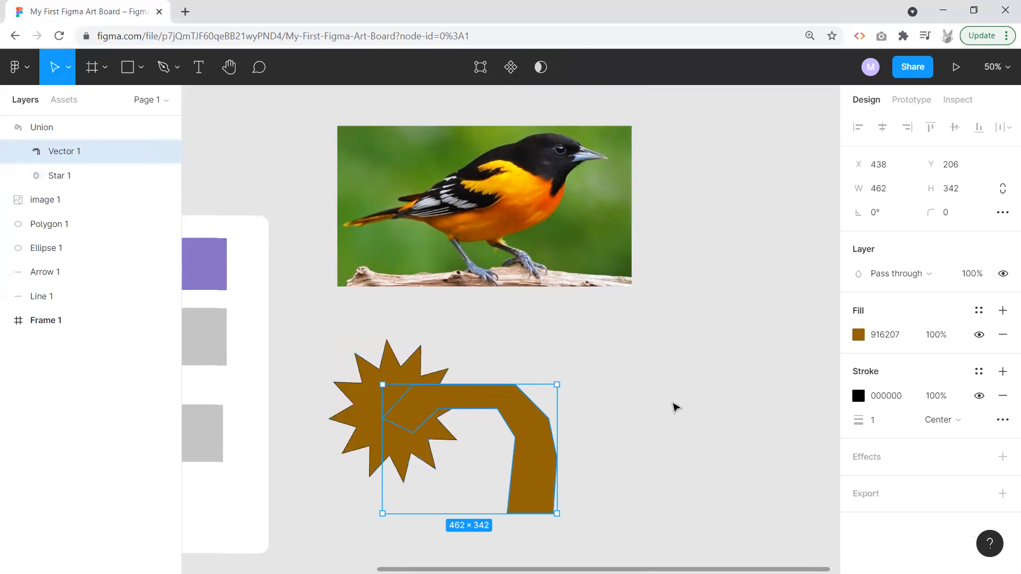
{"action": "left_click_drag", "start_coordinate": [535, 438], "coordinate": [556, 490]}
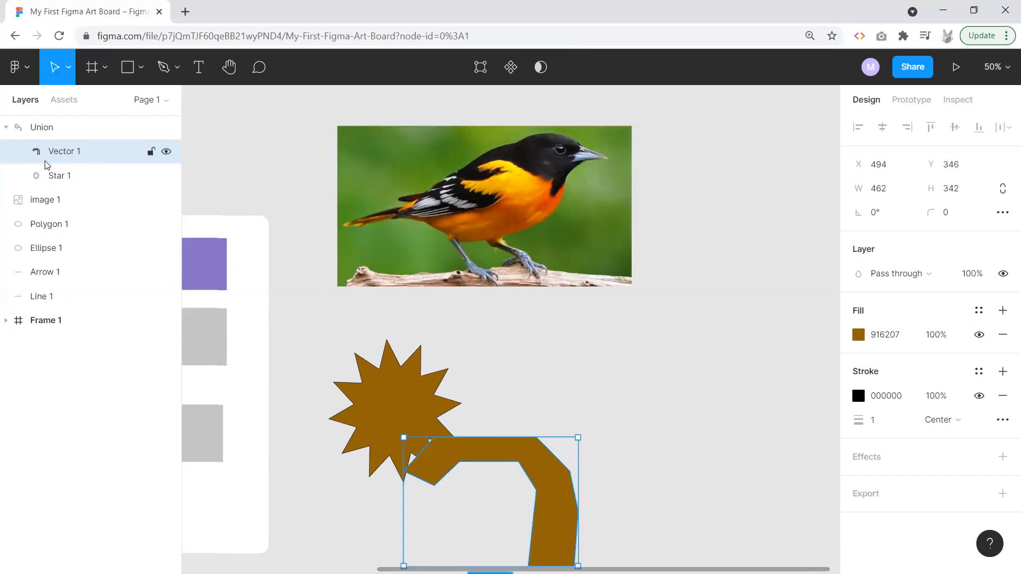
{"action": "left_click", "coordinate": [64, 175]}
{"action": "left_click_drag", "start_coordinate": [440, 321], "coordinate": [397, 313]}
{"action": "left_click_drag", "start_coordinate": [547, 476], "coordinate": [549, 427]}
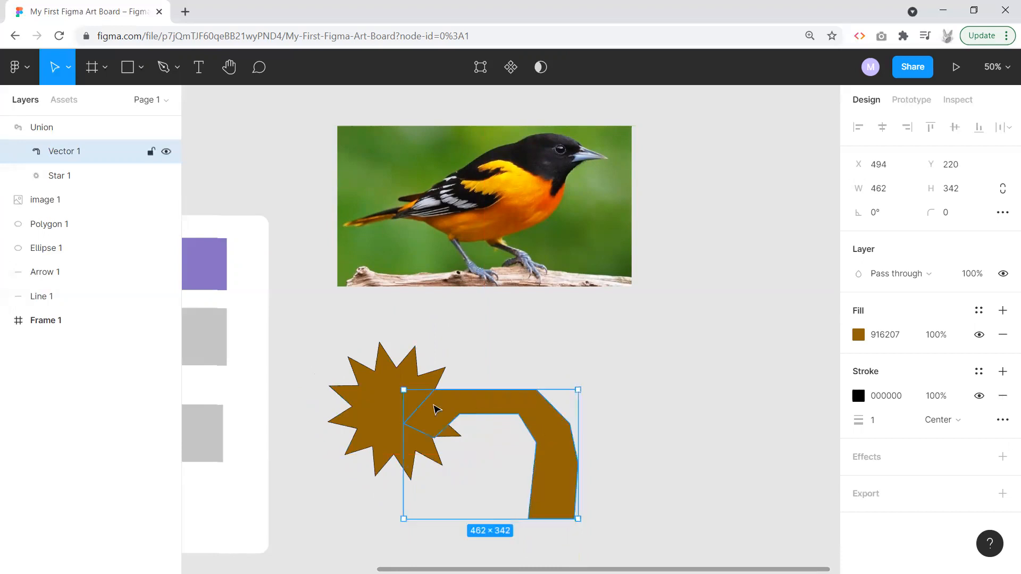
Step: Select the whole union shape and change its boolean operation to Subtract selection
{"action": "left_click", "coordinate": [436, 407]}
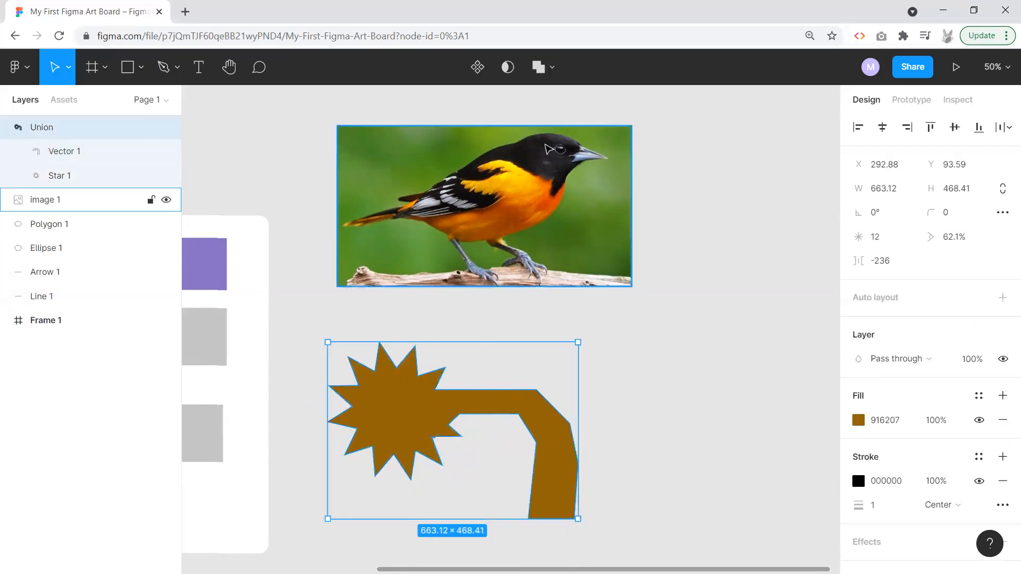
{"action": "left_click", "coordinate": [552, 69]}
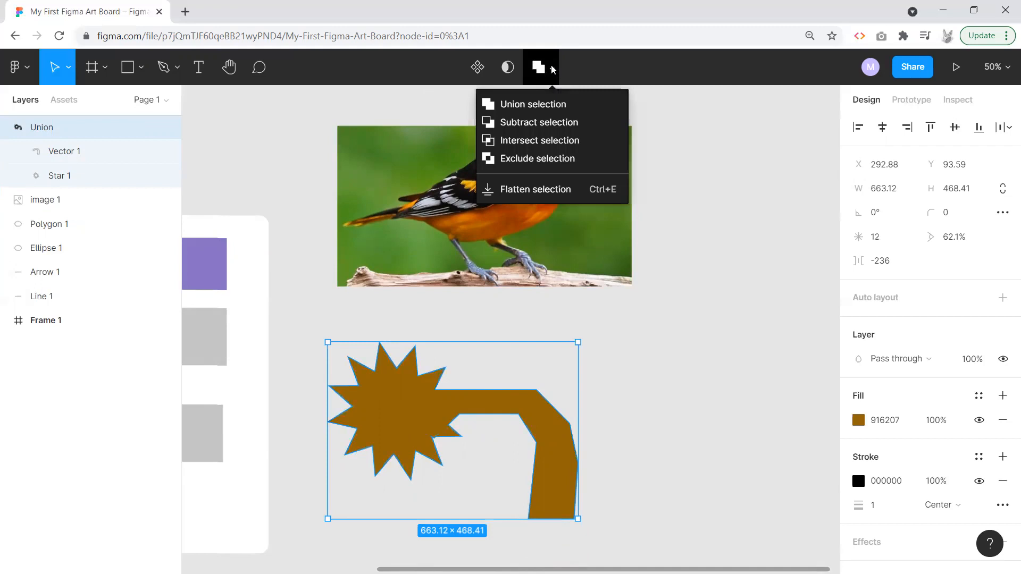
{"action": "left_click", "coordinate": [524, 123]}
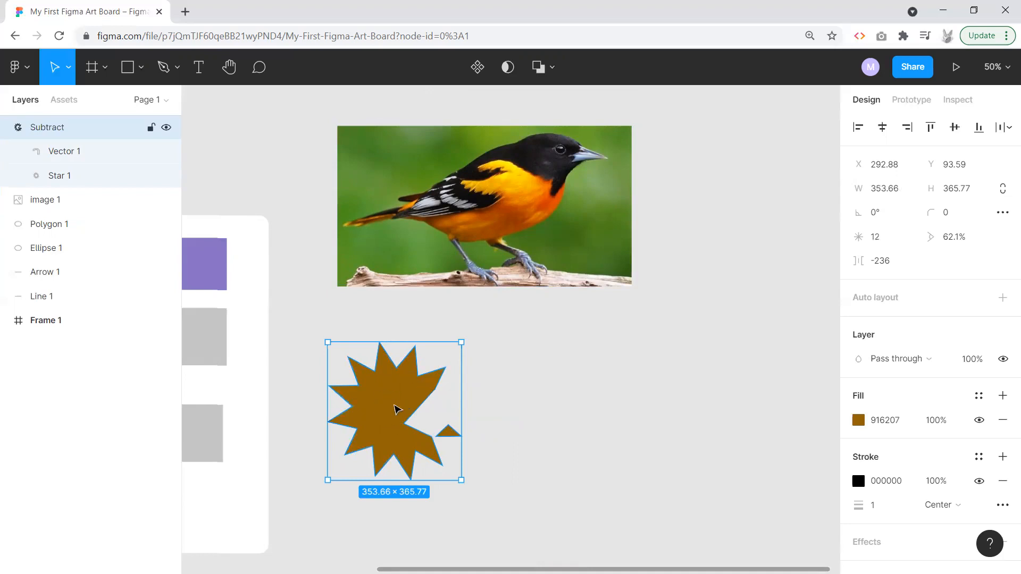
Step: Reorder Star 1 above Vector 1 inside the Subtract group to swap the cutting shape, and return it beneath Vector 1
{"action": "left_click", "coordinate": [96, 177]}
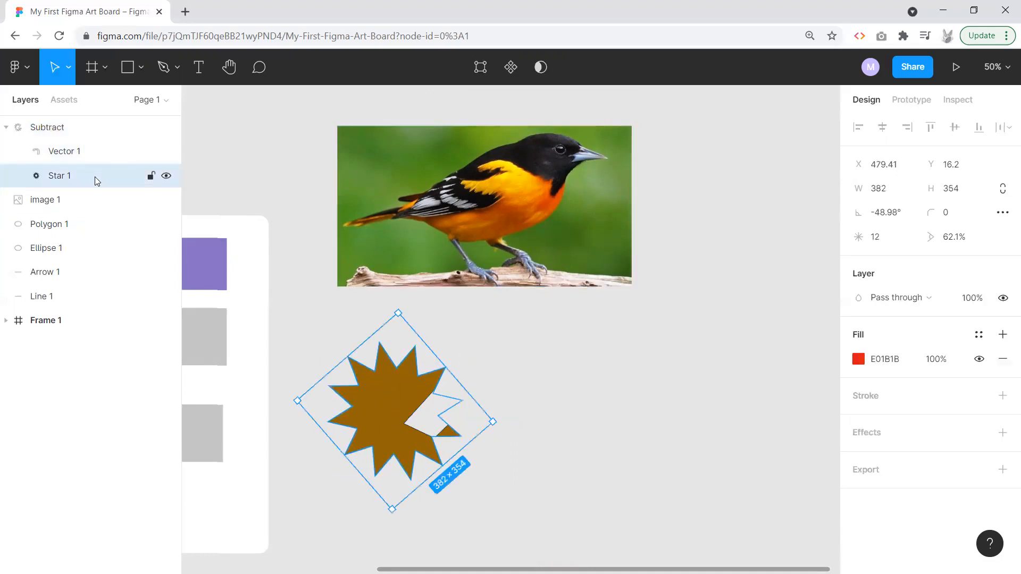
{"action": "left_click_drag", "start_coordinate": [94, 177], "coordinate": [95, 158]}
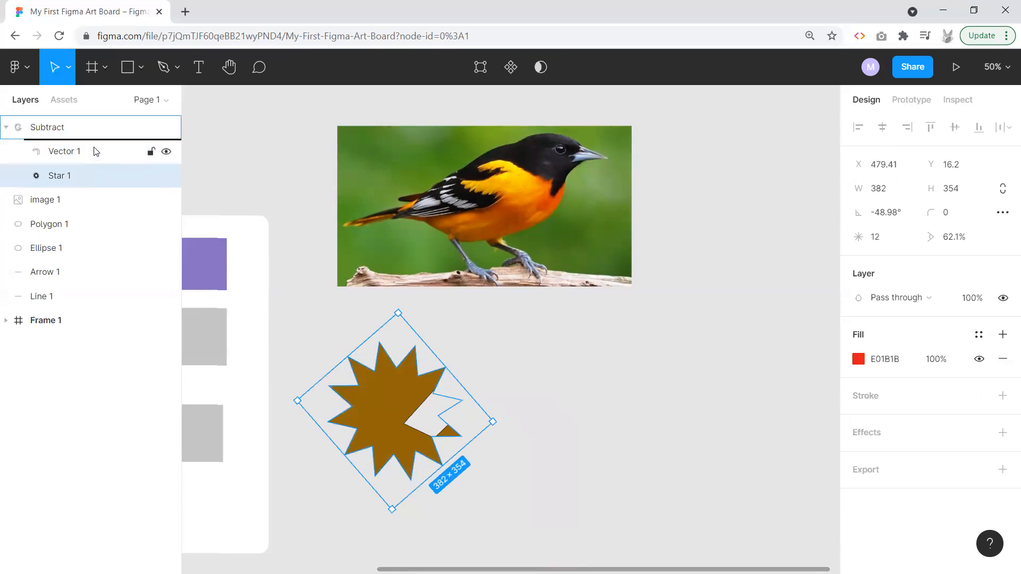
{"action": "left_click_drag", "start_coordinate": [94, 148], "coordinate": [94, 146]}
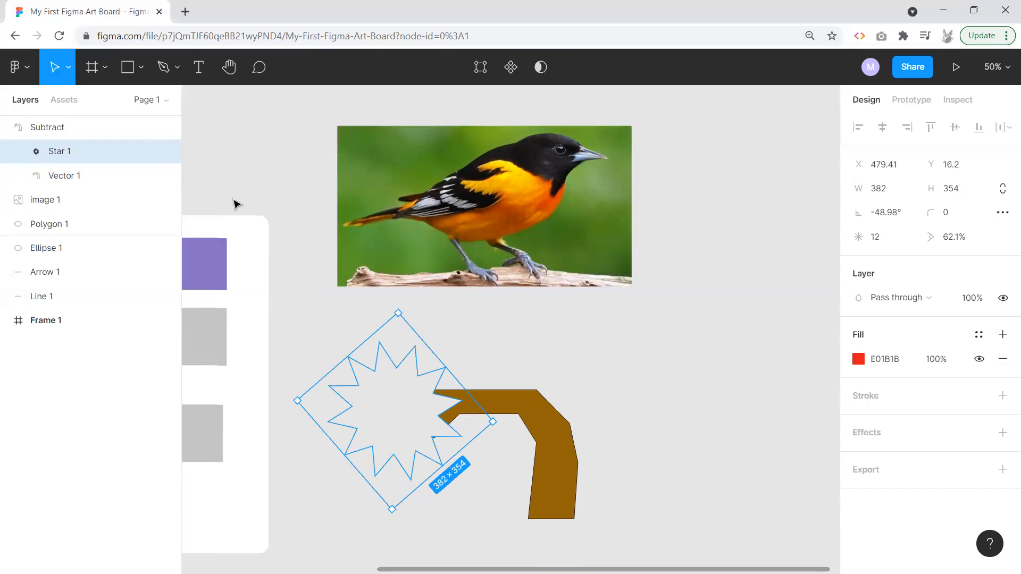
{"action": "left_click_drag", "start_coordinate": [69, 159], "coordinate": [63, 175]}
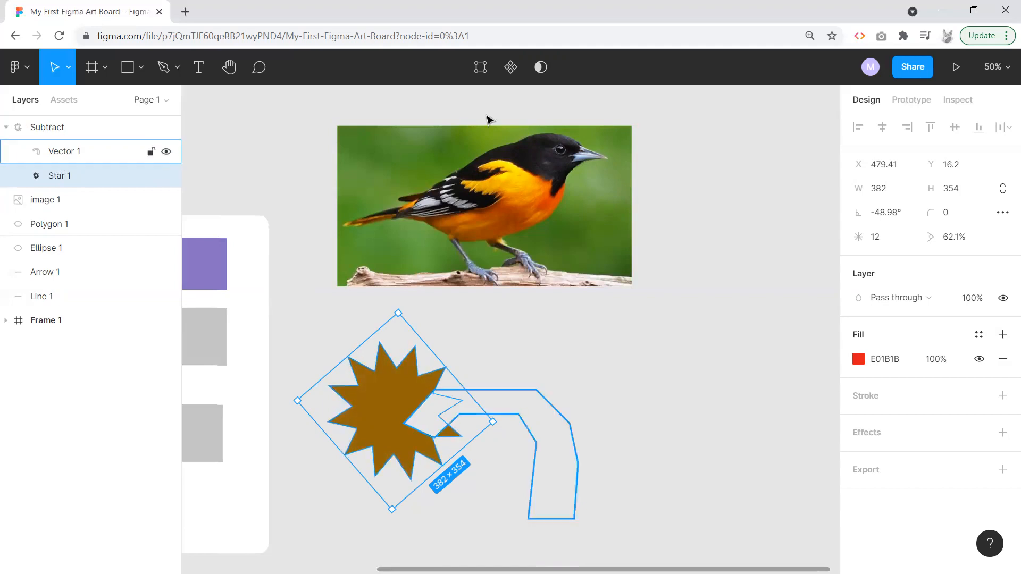
Step: Select the whole subtracted shape and change its boolean operation to Intersect selection
{"action": "left_click", "coordinate": [337, 319]}
{"action": "left_click_drag", "start_coordinate": [318, 330], "coordinate": [632, 503]}
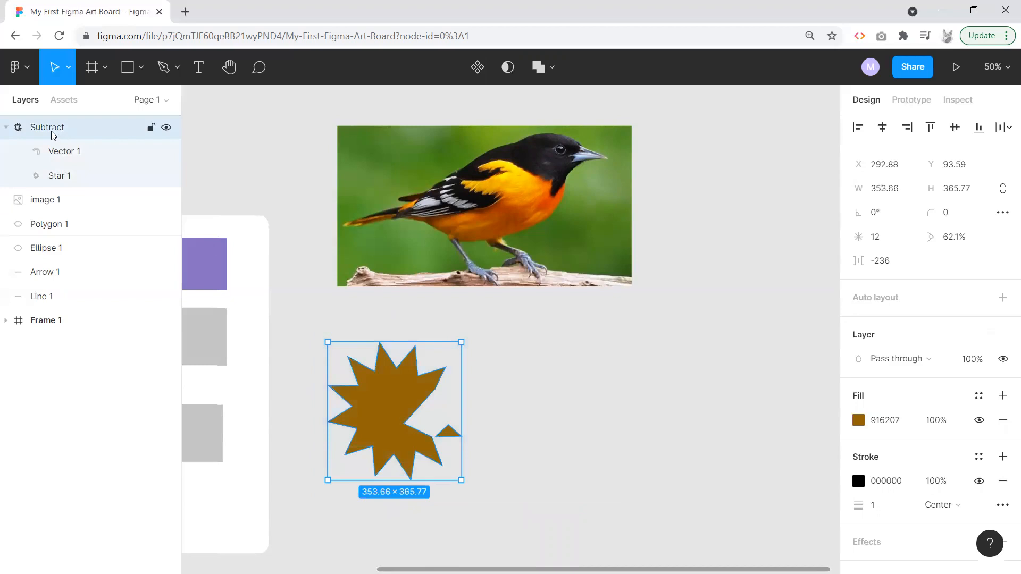
{"action": "left_click", "coordinate": [553, 67]}
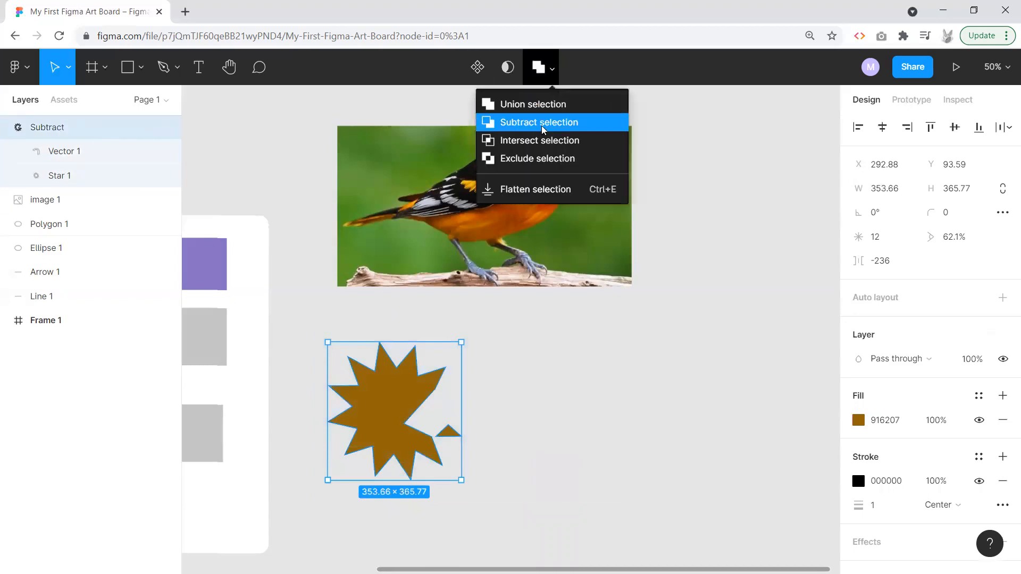
{"action": "left_click", "coordinate": [531, 141]}
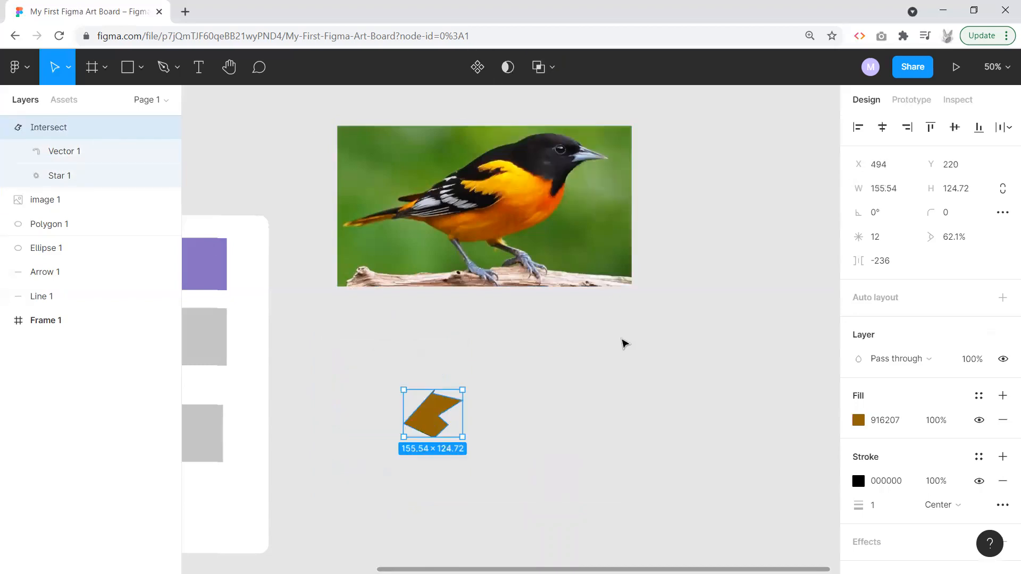
Step: Inside the Intersect group, move Star 1 to X 551.1, Y 32 and Vector 1 to X 512, Y 196
{"action": "left_click", "coordinate": [482, 417]}
{"action": "left_click", "coordinate": [432, 422]}
{"action": "left_click", "coordinate": [68, 178]}
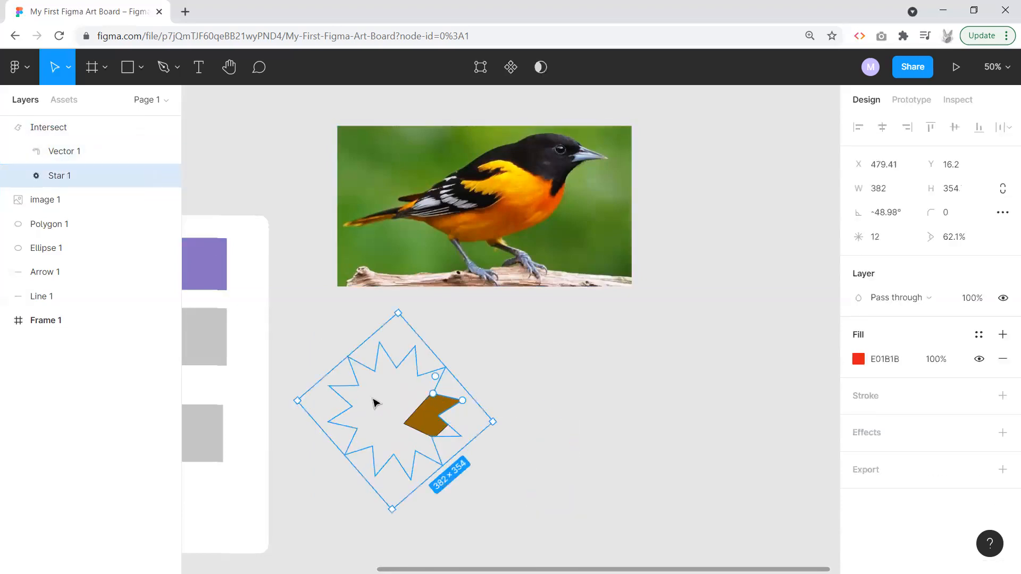
{"action": "mouse_move", "coordinate": [391, 402]}
{"action": "left_mouse_down"}
{"action": "mouse_move", "coordinate": [461, 382]}
{"action": "mouse_move", "coordinate": [424, 413]}
{"action": "mouse_move", "coordinate": [426, 404]}
{"action": "mouse_move", "coordinate": [411, 409]}
{"action": "left_mouse_up"}
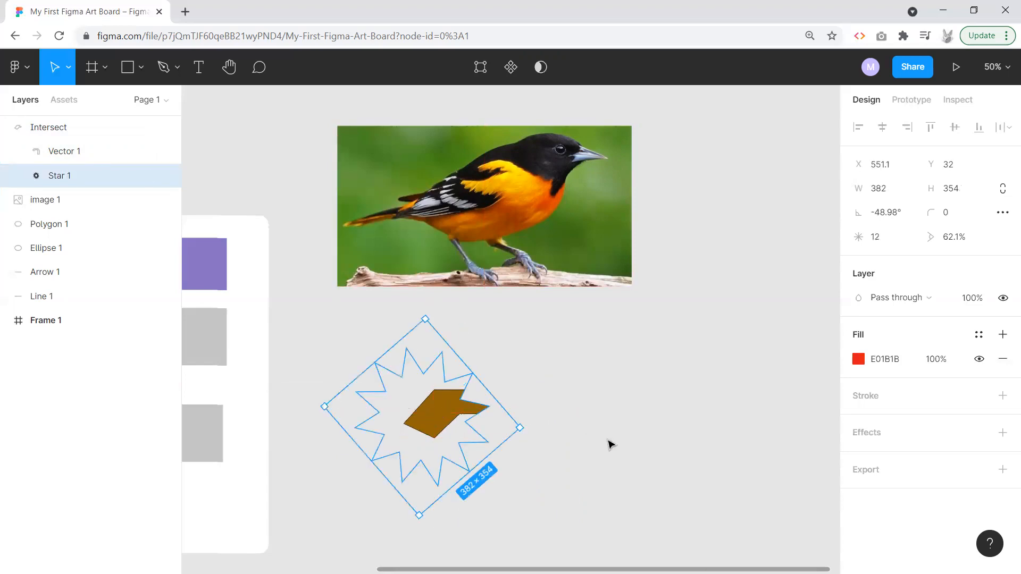
{"action": "left_click", "coordinate": [73, 155]}
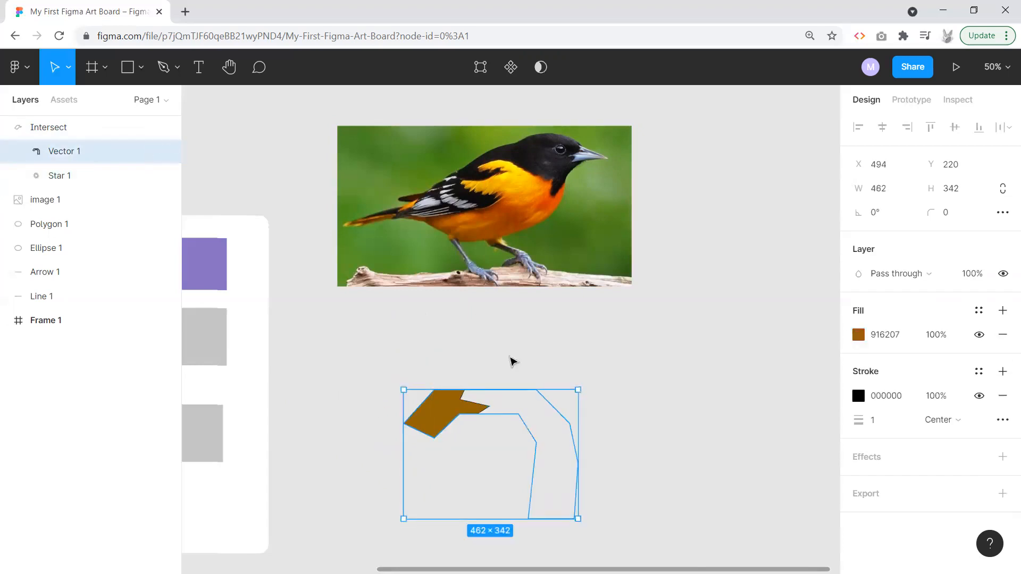
{"action": "mouse_move", "coordinate": [550, 433]}
{"action": "left_mouse_down"}
{"action": "mouse_move", "coordinate": [520, 424]}
{"action": "mouse_move", "coordinate": [579, 424]}
{"action": "mouse_move", "coordinate": [553, 420]}
{"action": "left_mouse_up"}
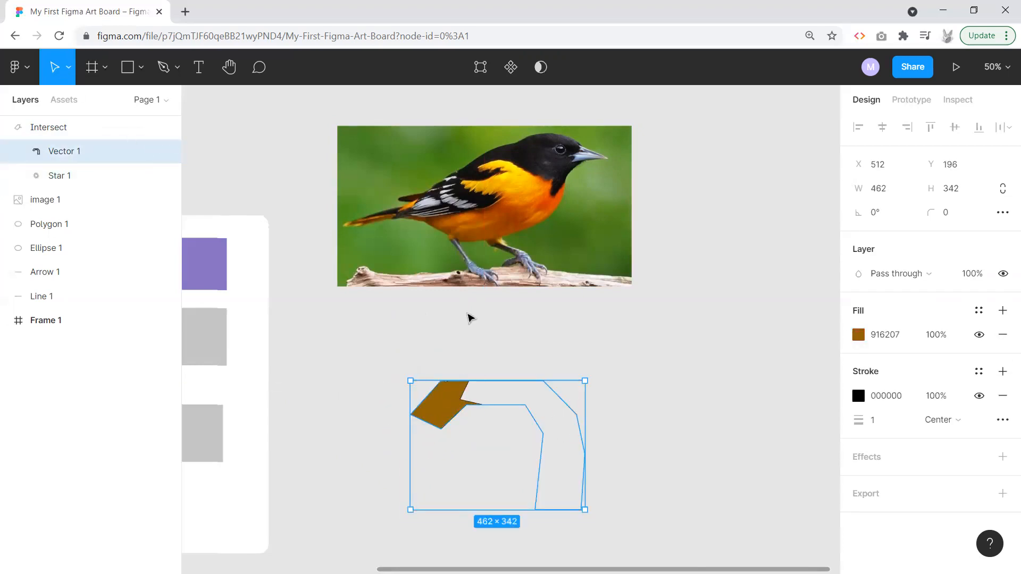
{"action": "left_click", "coordinate": [498, 408]}
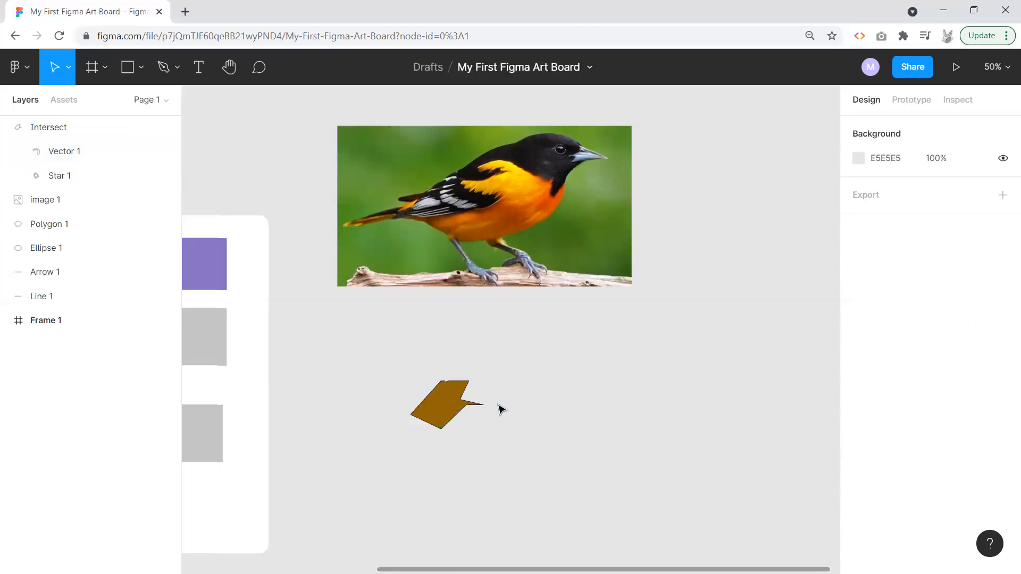
Step: Edit Vector 1's points inside the Intersect group, pulling its upper corner point upwards to enlarge the overlap with the star
{"action": "double_click", "coordinate": [471, 410]}
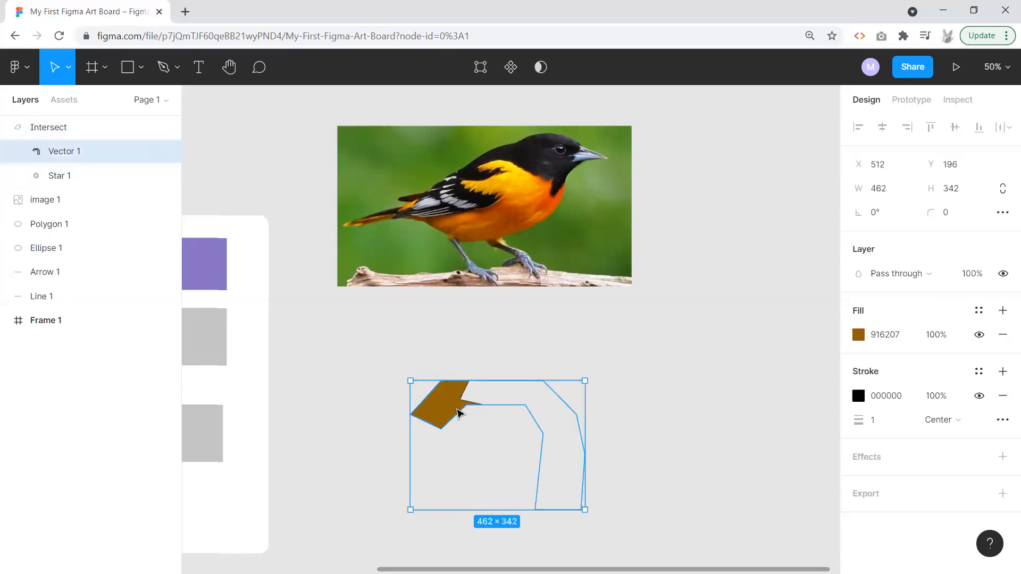
{"action": "double_click", "coordinate": [458, 412]}
{"action": "left_click_drag", "start_coordinate": [443, 382], "coordinate": [434, 338]}
{"action": "left_click", "coordinate": [516, 345]}
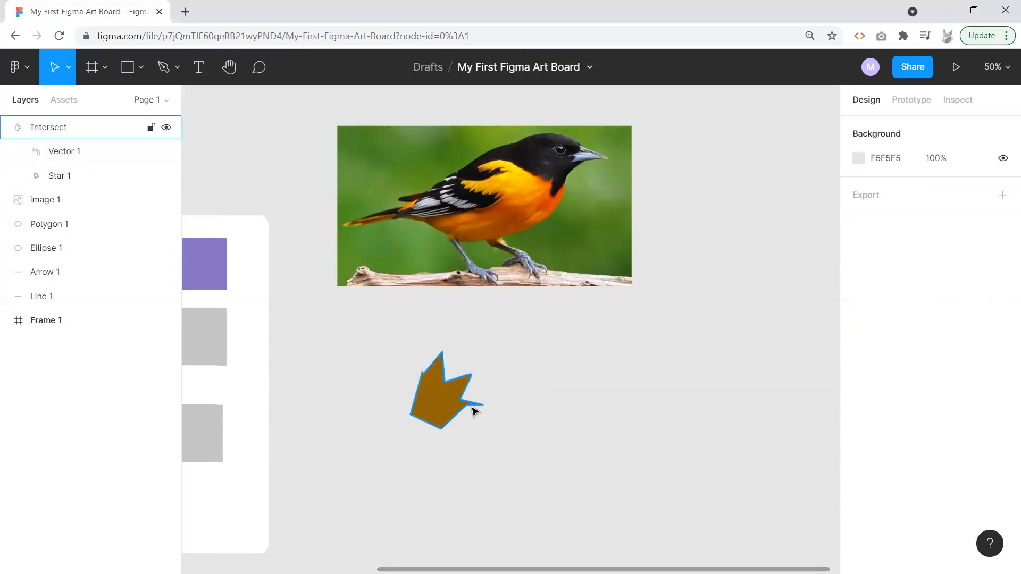
{"action": "left_click", "coordinate": [140, 68]}
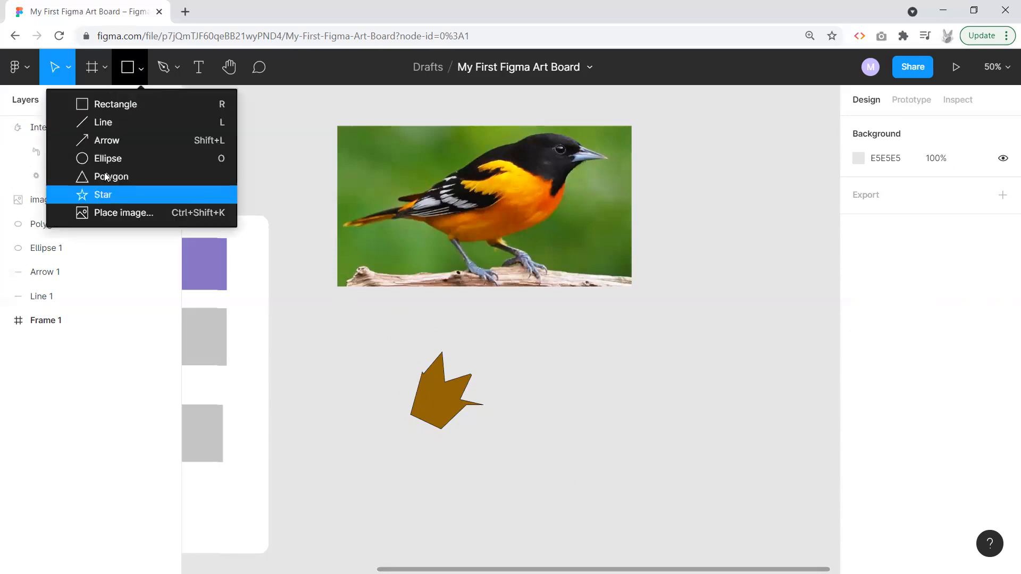
{"action": "left_click", "coordinate": [554, 356]}
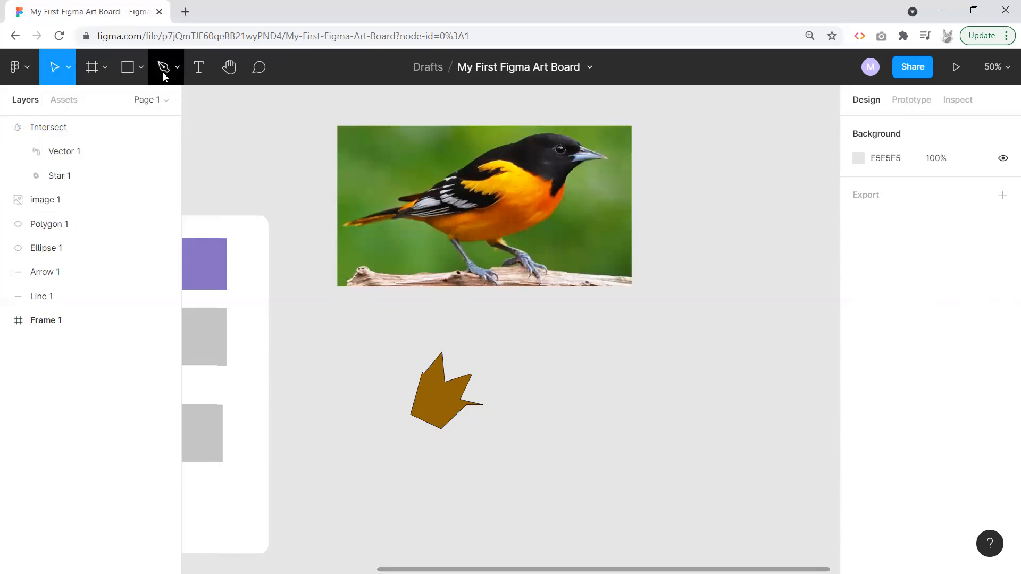
Step: Select the intersected shape and change its boolean operation to Exclude selection
{"action": "left_click_drag", "start_coordinate": [347, 319], "coordinate": [617, 519]}
{"action": "left_click", "coordinate": [553, 68]}
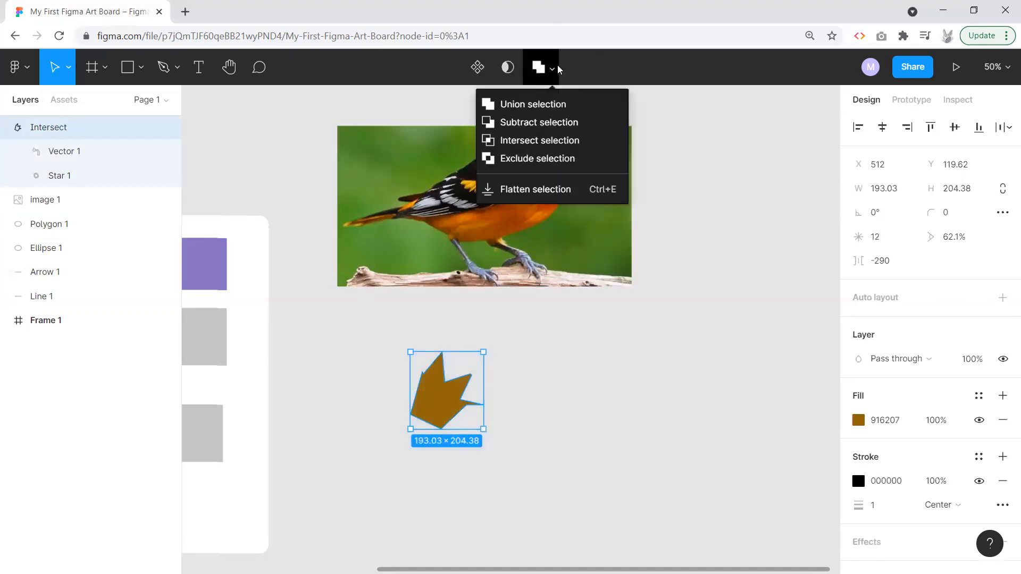
{"action": "left_click", "coordinate": [532, 158]}
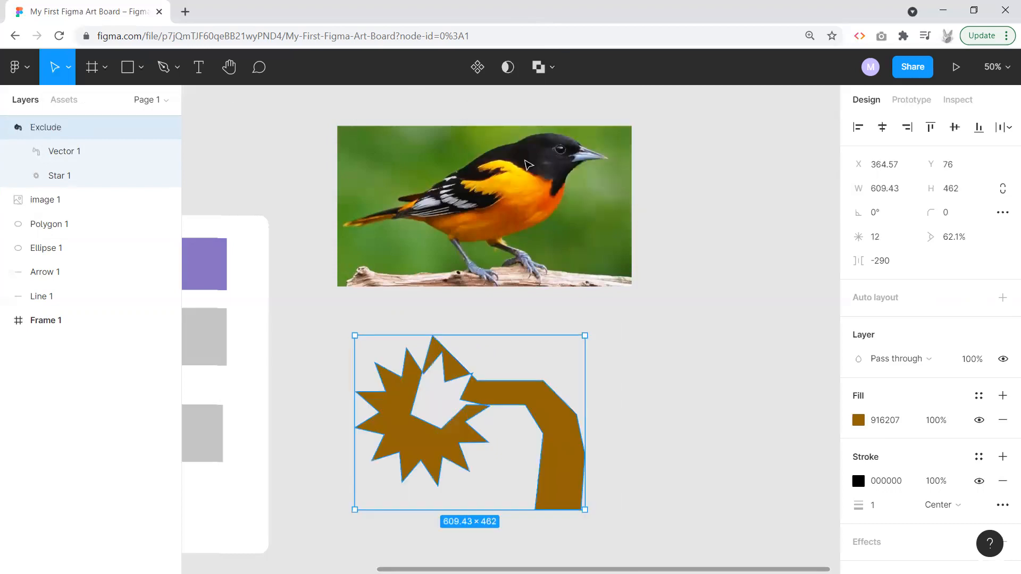
{"action": "left_click", "coordinate": [616, 421]}
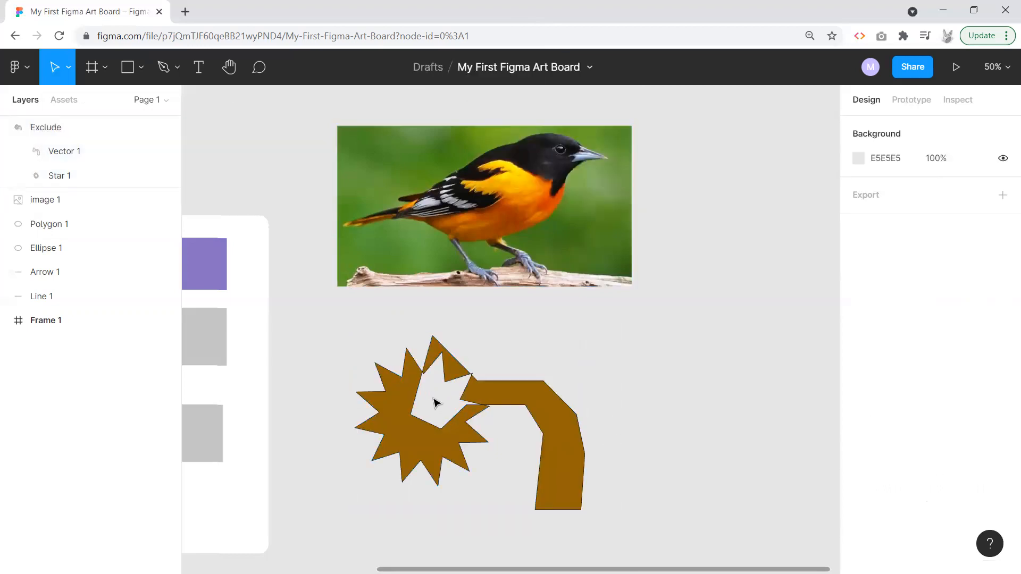
Step: Move the whole excluded shape to X 331, Y 18, just below the bird image
{"action": "left_click_drag", "start_coordinate": [322, 332], "coordinate": [669, 531]}
{"action": "left_click_drag", "start_coordinate": [575, 453], "coordinate": [554, 445]}
{"action": "left_click", "coordinate": [647, 442]}
{"action": "left_click", "coordinate": [542, 381]}
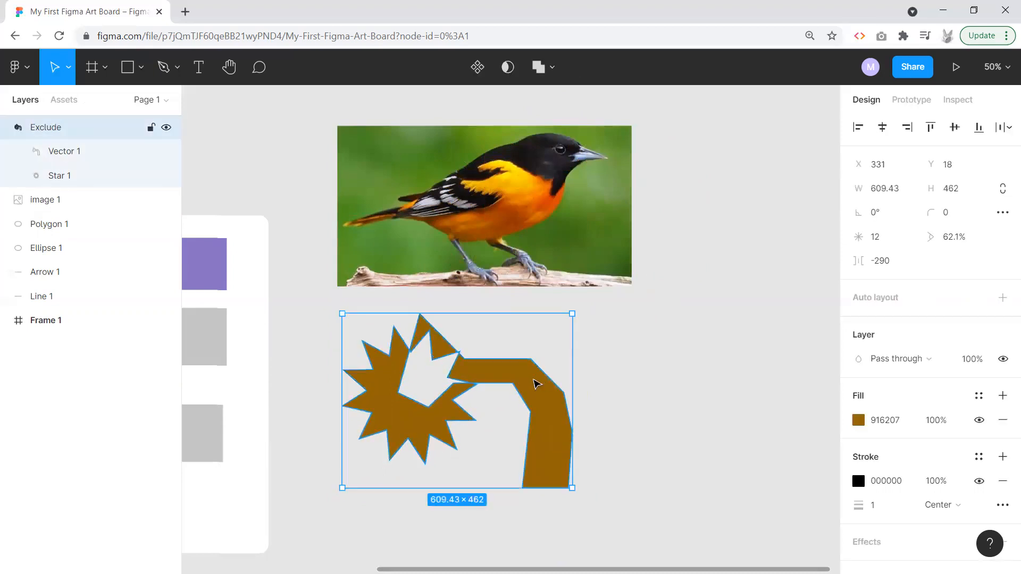
Step: Move Vector 1 inside the Exclude group down and to the right, keeping its wide end overlapping the star
{"action": "left_click", "coordinate": [71, 153]}
{"action": "double_click", "coordinate": [71, 153]}
{"action": "left_click_drag", "start_coordinate": [514, 410], "coordinate": [572, 432]}
{"action": "left_click", "coordinate": [614, 356]}
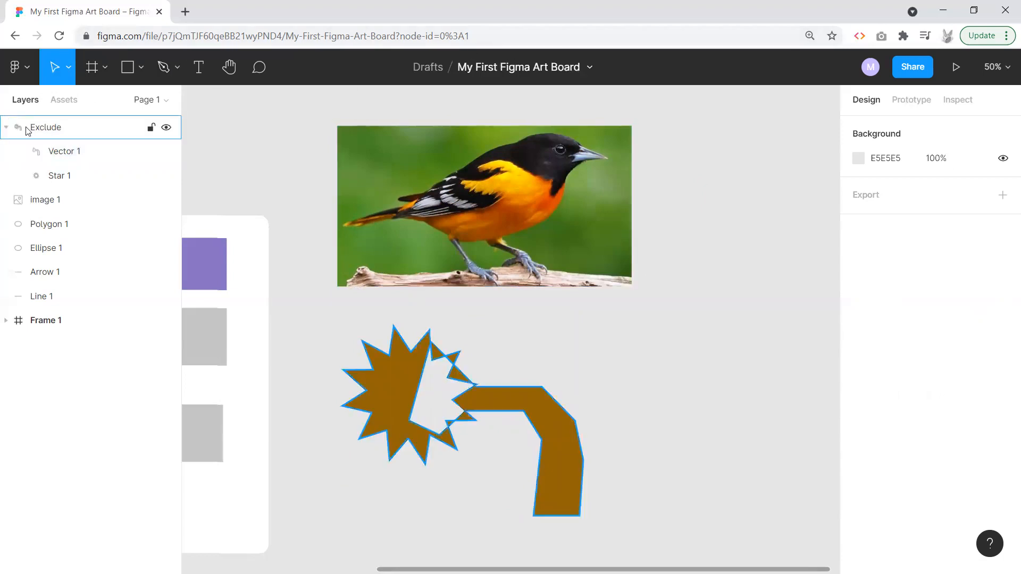
Step: Select the Exclude group and change its boolean operation to Union selection
{"action": "left_click", "coordinate": [53, 128]}
{"action": "left_click", "coordinate": [554, 66]}
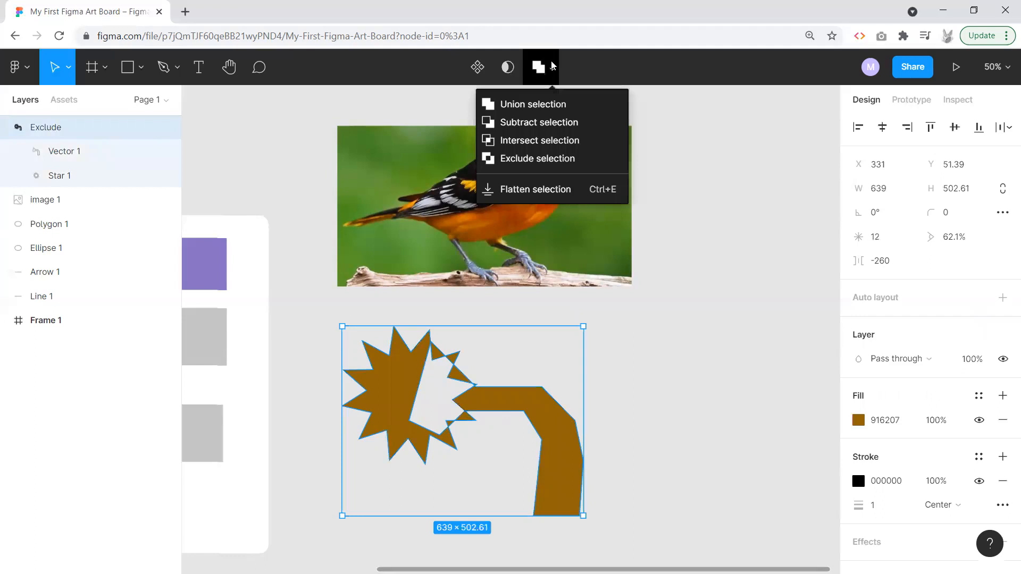
{"action": "left_click", "coordinate": [544, 106]}
{"action": "left_click", "coordinate": [681, 379]}
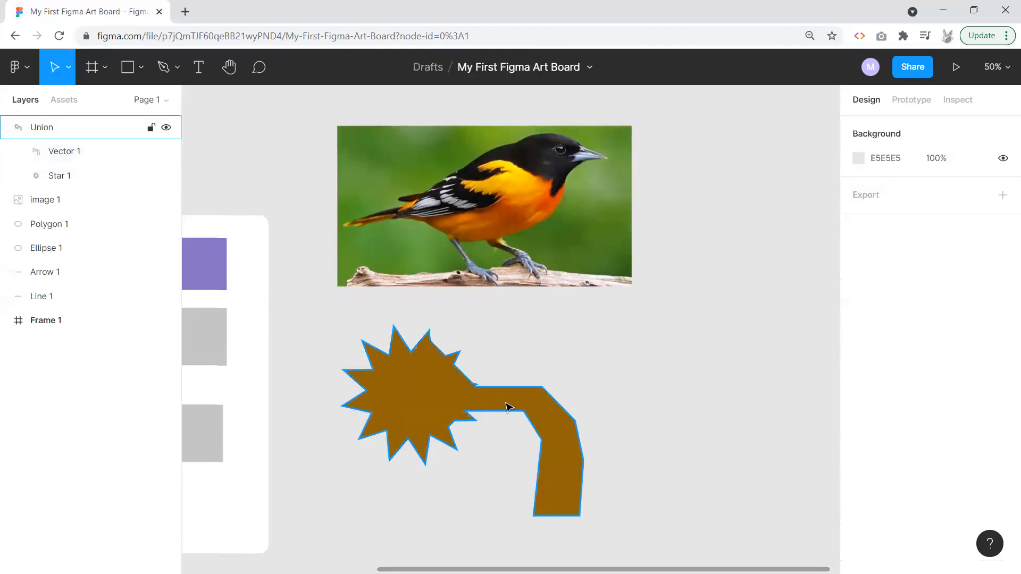
Step: Move the union shape to the right and reposition Vector 1 within it to X 556, Y 96
{"action": "left_click", "coordinate": [547, 413]}
{"action": "mouse_move", "coordinate": [548, 413]}
{"action": "left_mouse_down"}
{"action": "mouse_move", "coordinate": [524, 410]}
{"action": "mouse_move", "coordinate": [575, 406]}
{"action": "mouse_move", "coordinate": [551, 408]}
{"action": "left_mouse_up"}
{"action": "double_click", "coordinate": [567, 404]}
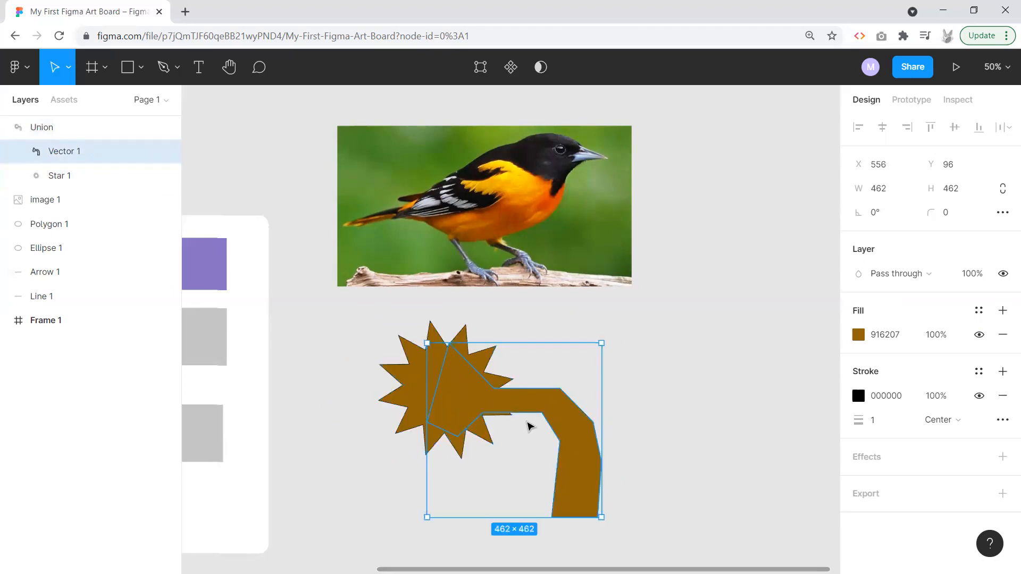
Step: Enter point editing on Vector 1 and pull its bend and outer-edge points inwards to slim the arm
{"action": "left_click", "coordinate": [70, 68]}
{"action": "left_click", "coordinate": [63, 105]}
{"action": "double_click", "coordinate": [541, 416]}
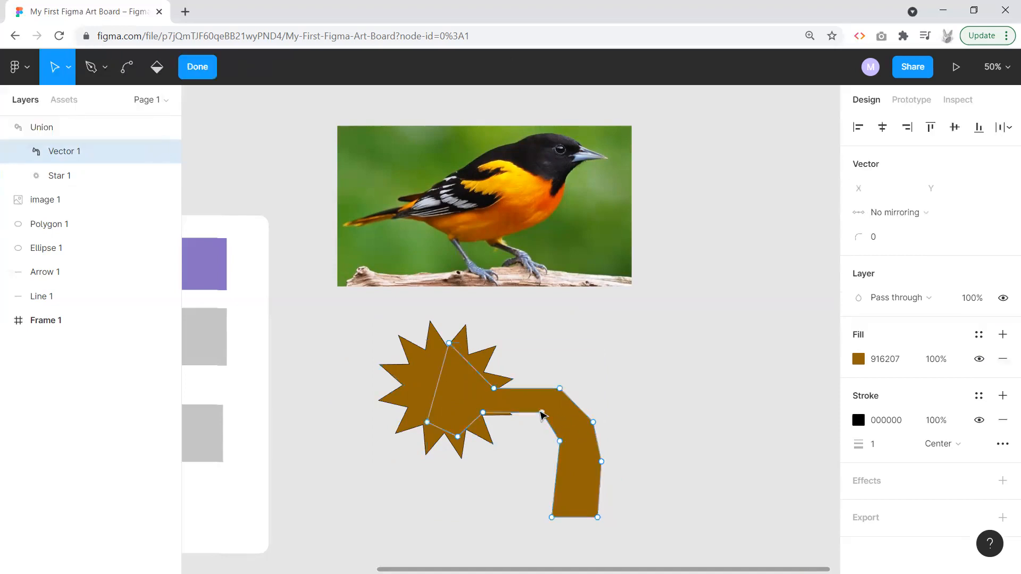
{"action": "left_click_drag", "start_coordinate": [540, 415], "coordinate": [576, 422]}
{"action": "left_click_drag", "start_coordinate": [600, 461], "coordinate": [582, 457]}
{"action": "left_click_drag", "start_coordinate": [597, 518], "coordinate": [554, 525]}
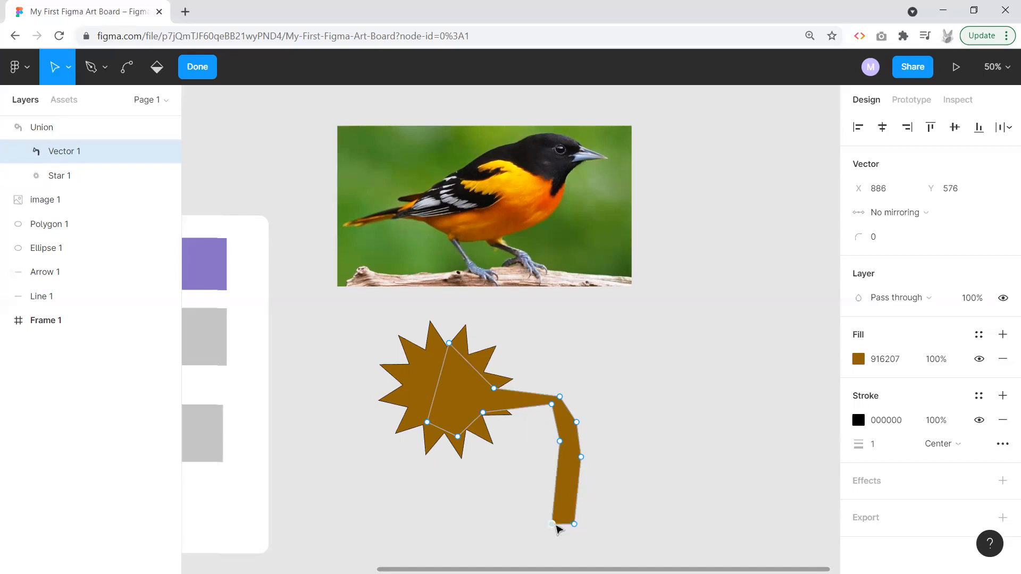
Step: Even out the arm's thickness by shifting Vector 1's inner-edge points, placing the one inside the star at X 656, Y 260
{"action": "left_click_drag", "start_coordinate": [560, 444], "coordinate": [560, 462]}
{"action": "left_click_drag", "start_coordinate": [553, 409], "coordinate": [558, 424]}
{"action": "mouse_move", "coordinate": [482, 416]}
{"action": "left_mouse_down"}
{"action": "mouse_move", "coordinate": [534, 410]}
{"action": "mouse_move", "coordinate": [487, 435]}
{"action": "mouse_move", "coordinate": [457, 433]}
{"action": "mouse_move", "coordinate": [466, 409]}
{"action": "left_mouse_up"}
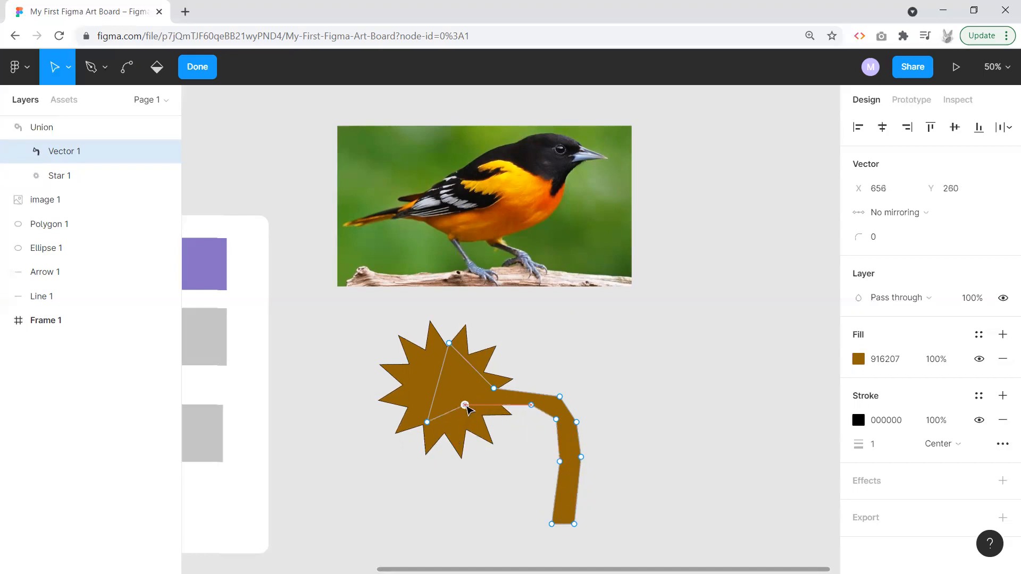
{"action": "key", "text": "Escape"}
{"action": "left_click", "coordinate": [672, 383]}
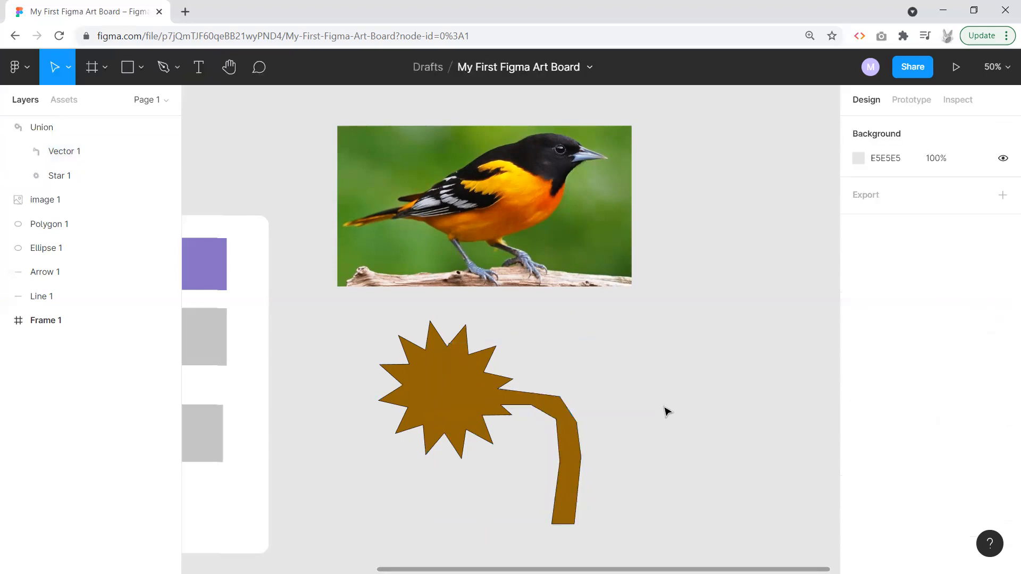
Step: Reopen Vector 1's points and move the outer bend point slightly left to soften the arm's bend, and finish editing
{"action": "left_click", "coordinate": [564, 412]}
{"action": "double_click", "coordinate": [564, 407]}
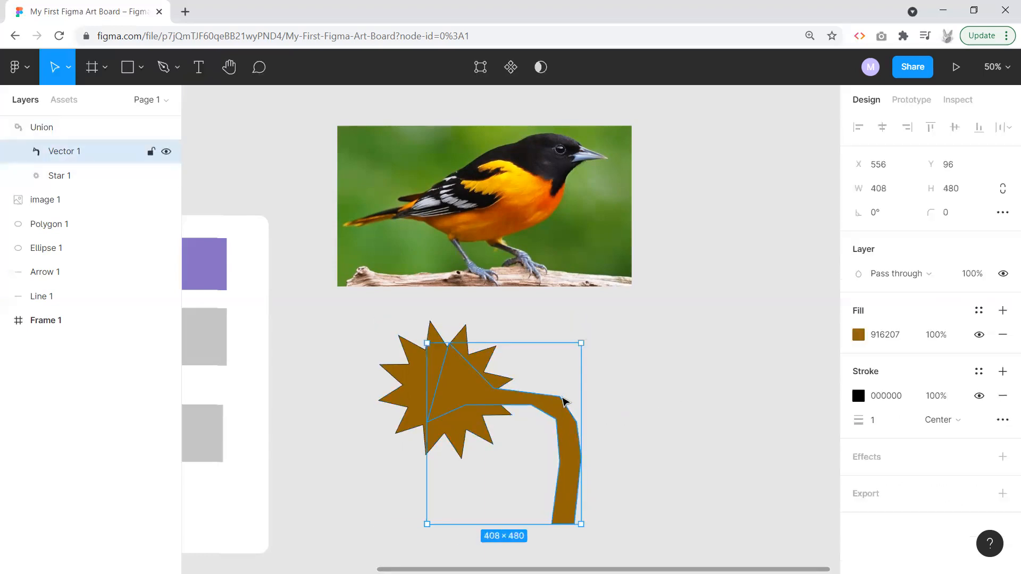
{"action": "double_click", "coordinate": [561, 405]}
{"action": "left_click_drag", "start_coordinate": [562, 402], "coordinate": [545, 398]}
{"action": "key", "text": "Escape"}
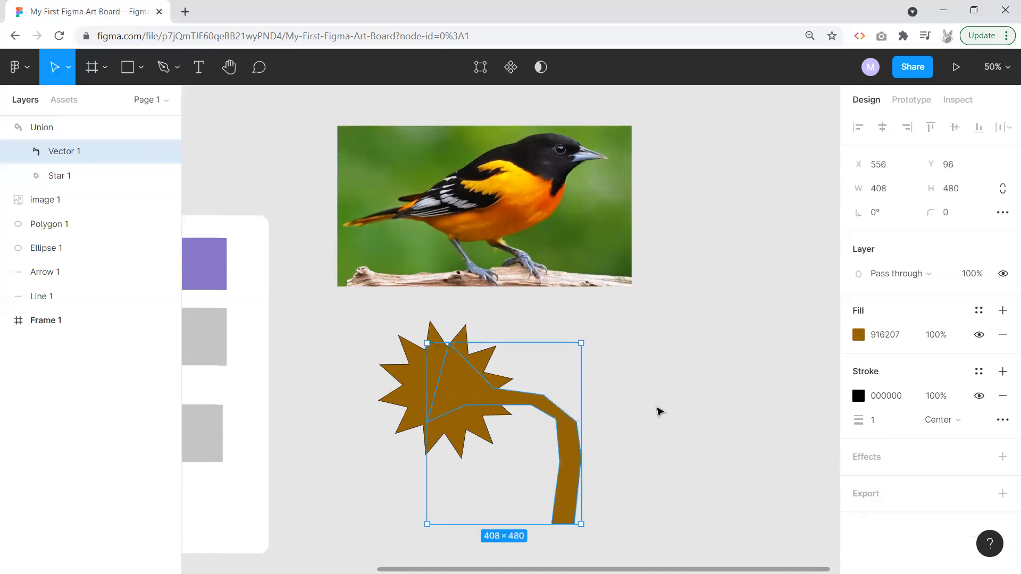
{"action": "left_click", "coordinate": [659, 426]}
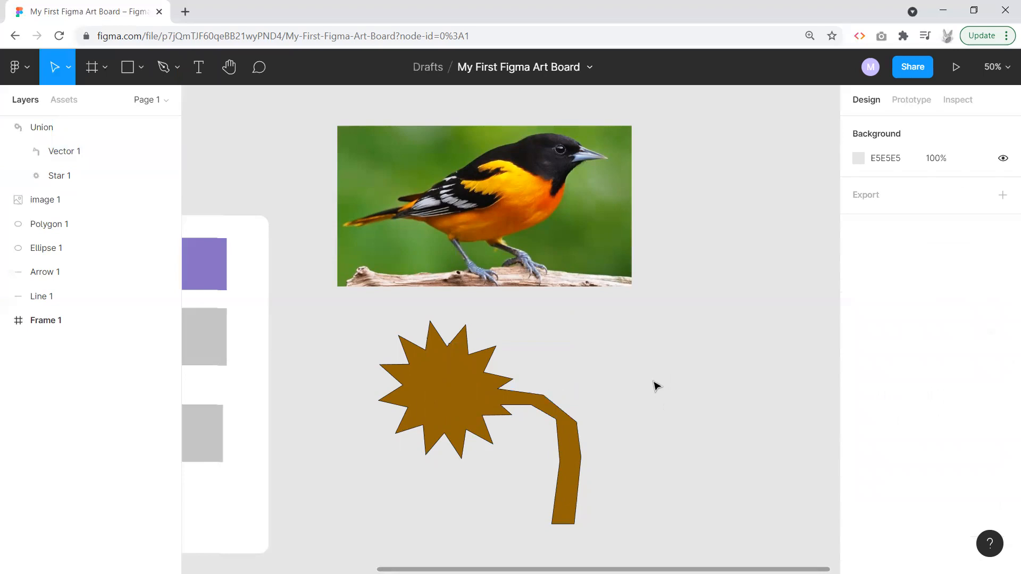
Step: Add a text layer reading "asd" below the star at X 436, Y 652
{"action": "left_click_drag", "start_coordinate": [646, 358], "coordinate": [612, 342]}
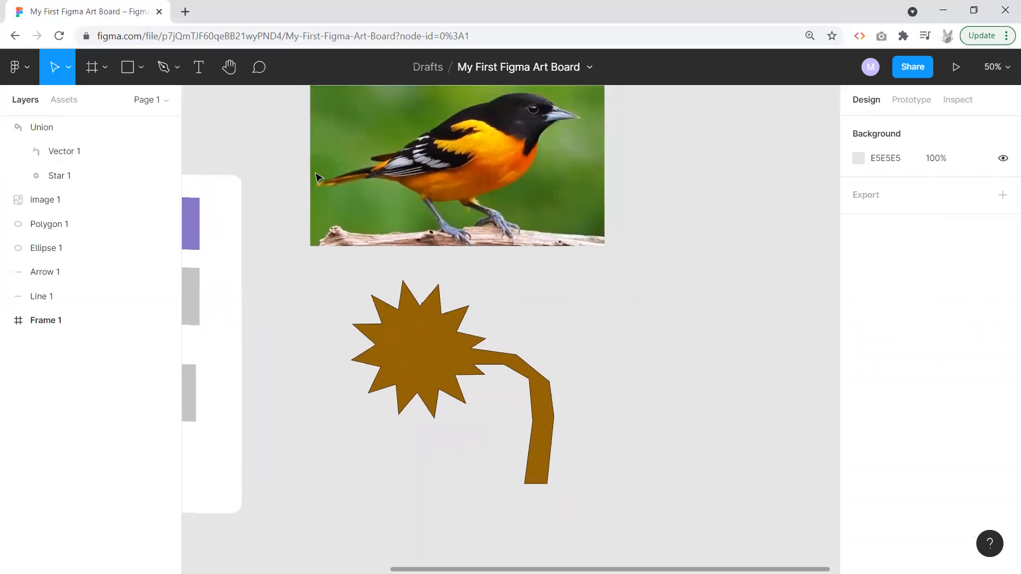
{"action": "left_click", "coordinate": [199, 67]}
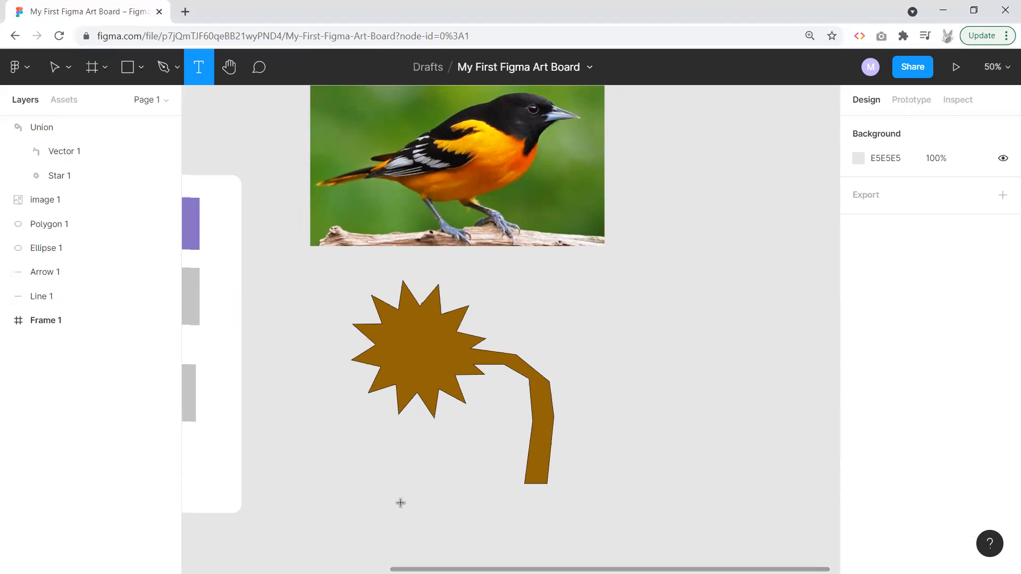
{"action": "left_click", "coordinate": [355, 514]}
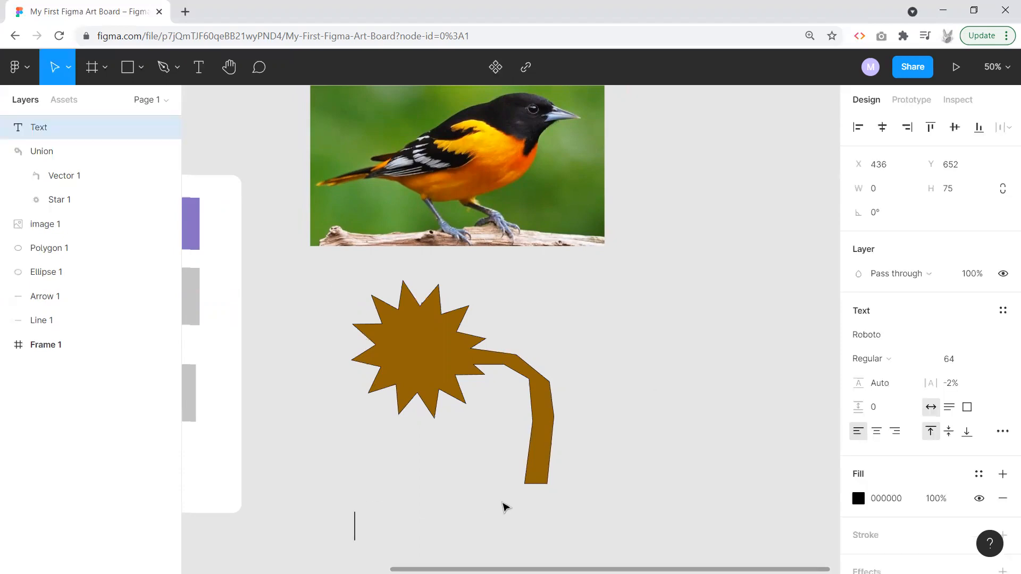
{"action": "type", "text": "asd"}
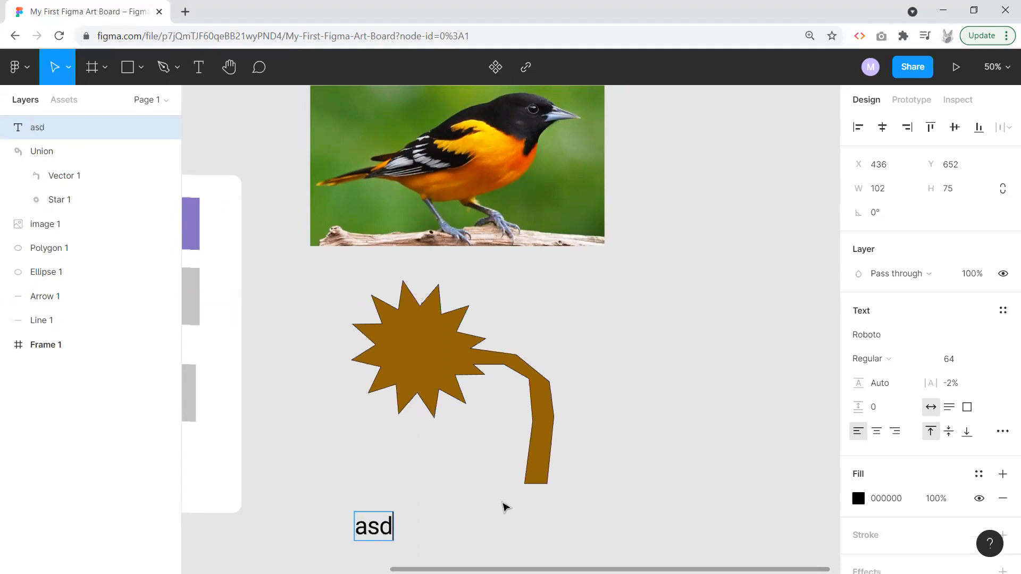
Step: Lengthen the "asd" text with a line of filler characters, and clear all of it to discard the text layer
{"action": "type", "text": "fadsfadgsadgsd sdfg sdfg sdfgs dfgsdfg sg"}
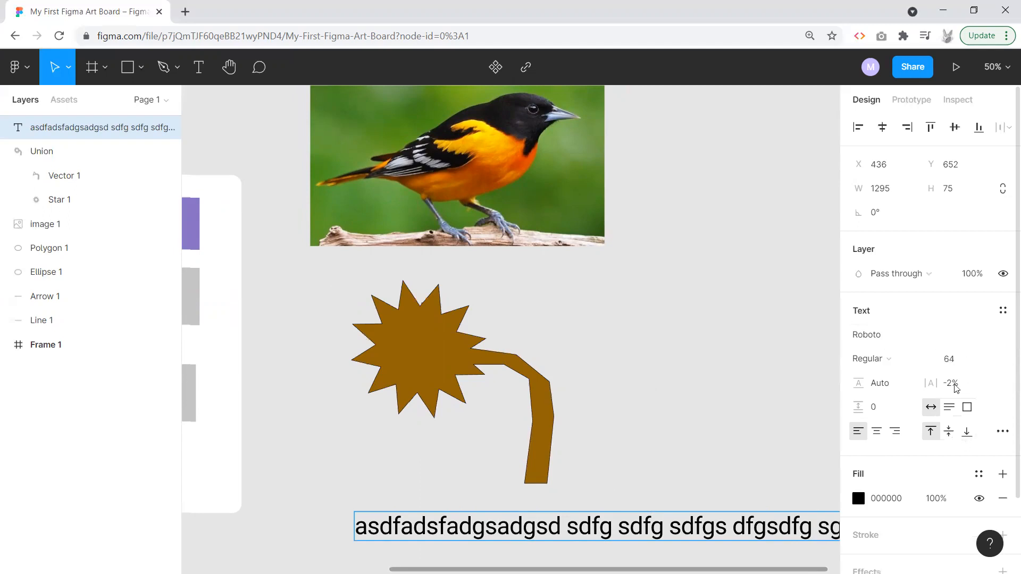
{"action": "triple_click", "coordinate": [663, 530]}
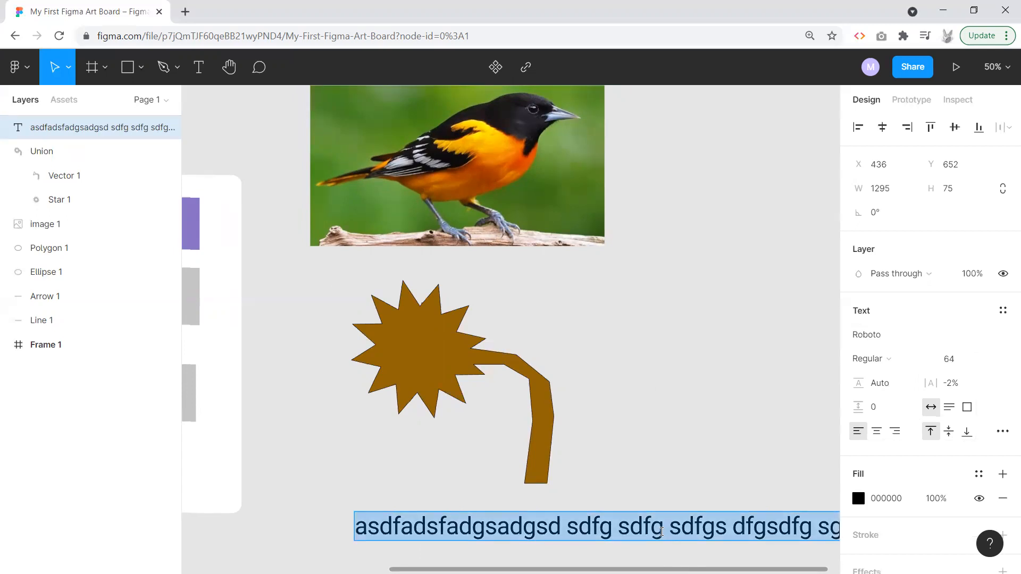
{"action": "key", "text": "BackSpace"}
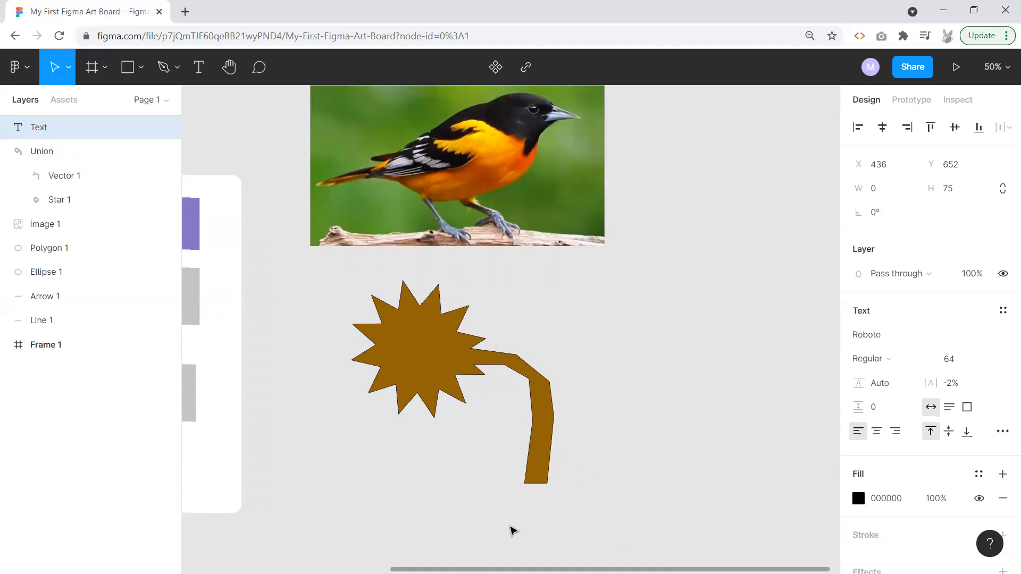
{"action": "left_click", "coordinate": [360, 502]}
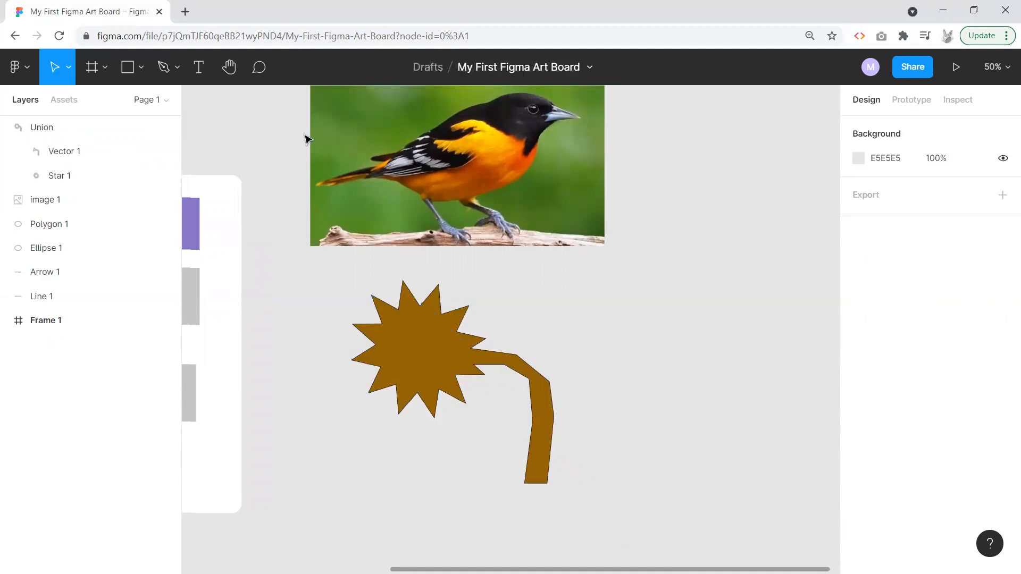
Step: Draw a fixed-size text box about 794 × 210 below the star shape and enter "SunFlowflow Renovation Inc"
{"action": "left_click", "coordinate": [199, 69]}
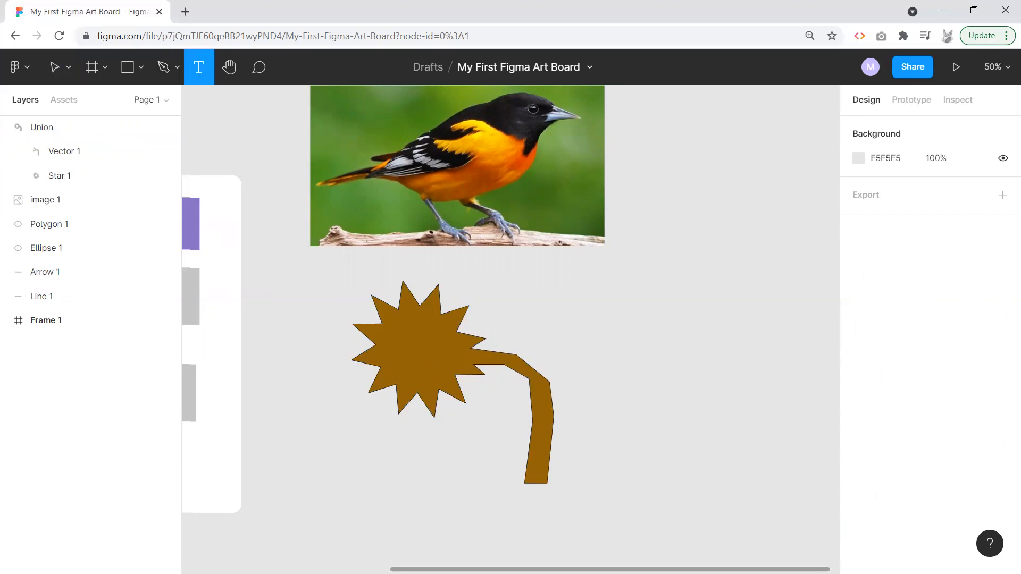
{"action": "scroll", "coordinate": [402, 469], "scroll_direction": "down", "scroll_amount": 3}
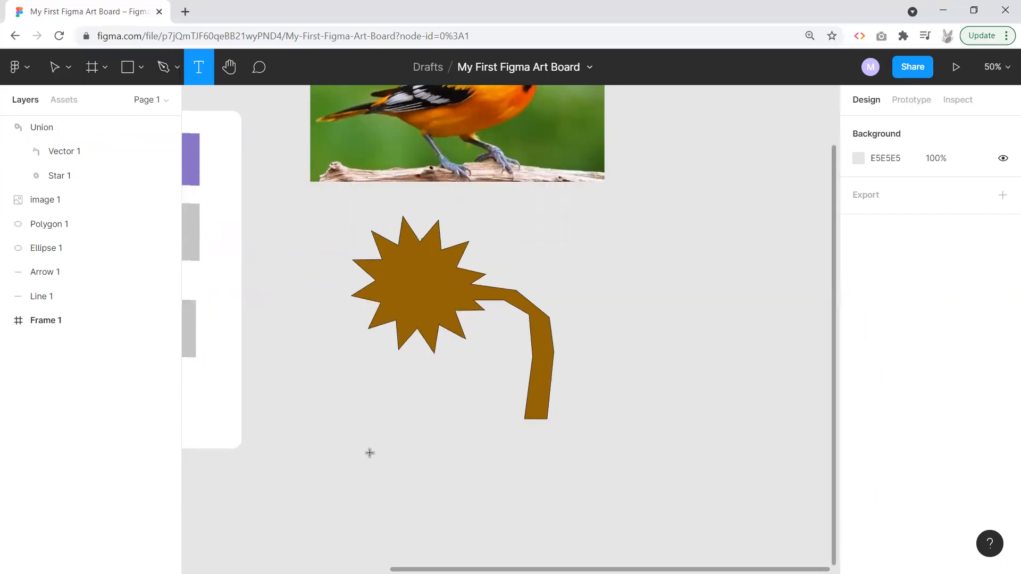
{"action": "left_click_drag", "start_coordinate": [334, 442], "coordinate": [635, 520]}
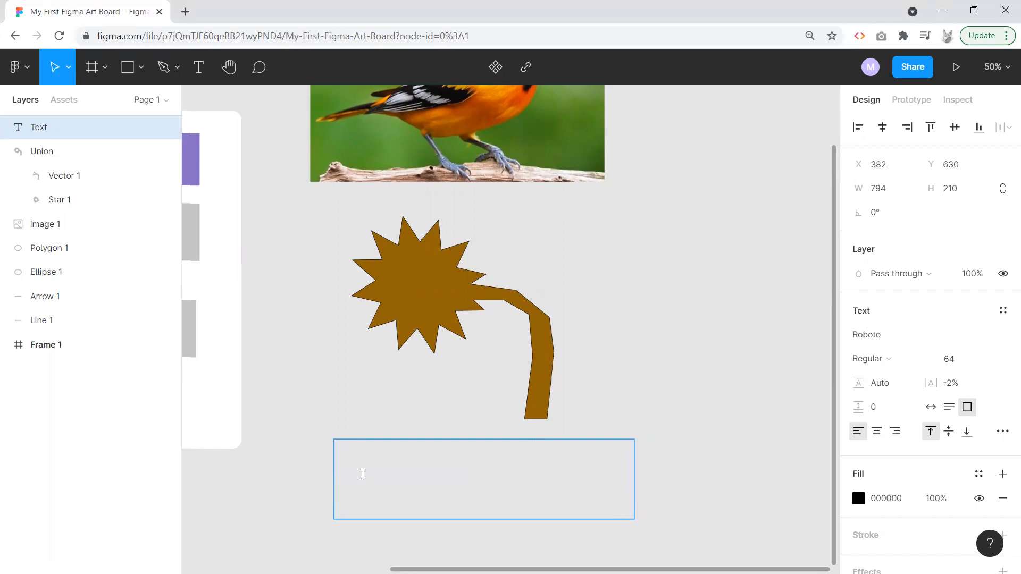
{"action": "type", "text": "SunFlow"}
{"action": "type", "text": "flow"}
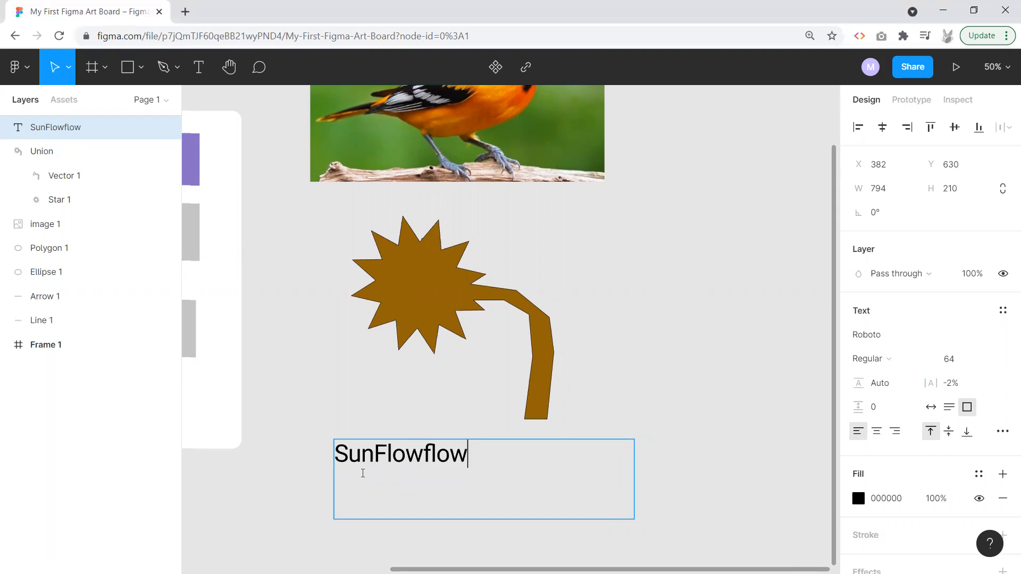
{"action": "type", "text": " Renov"}
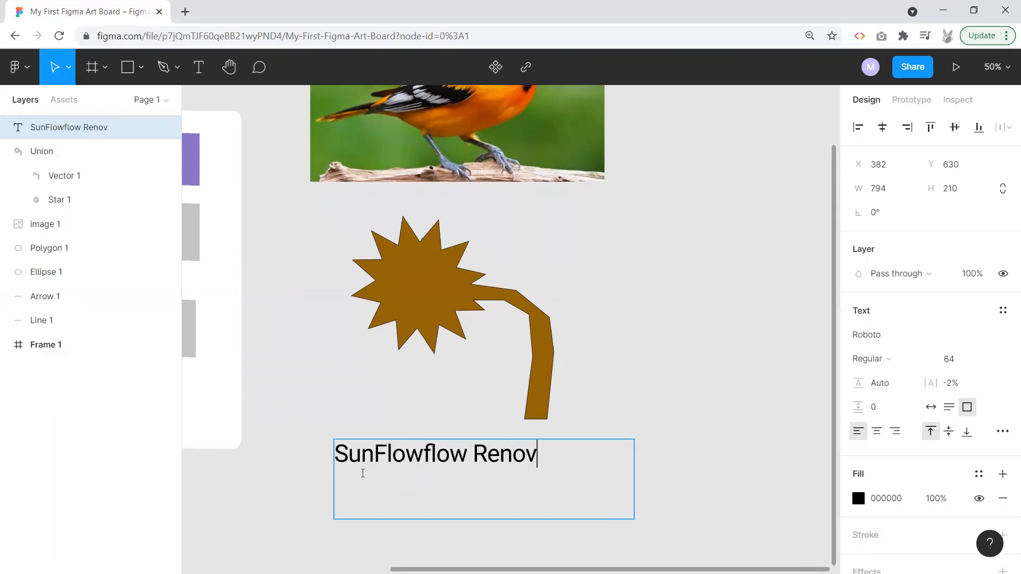
{"action": "type", "text": "ation Inc"}
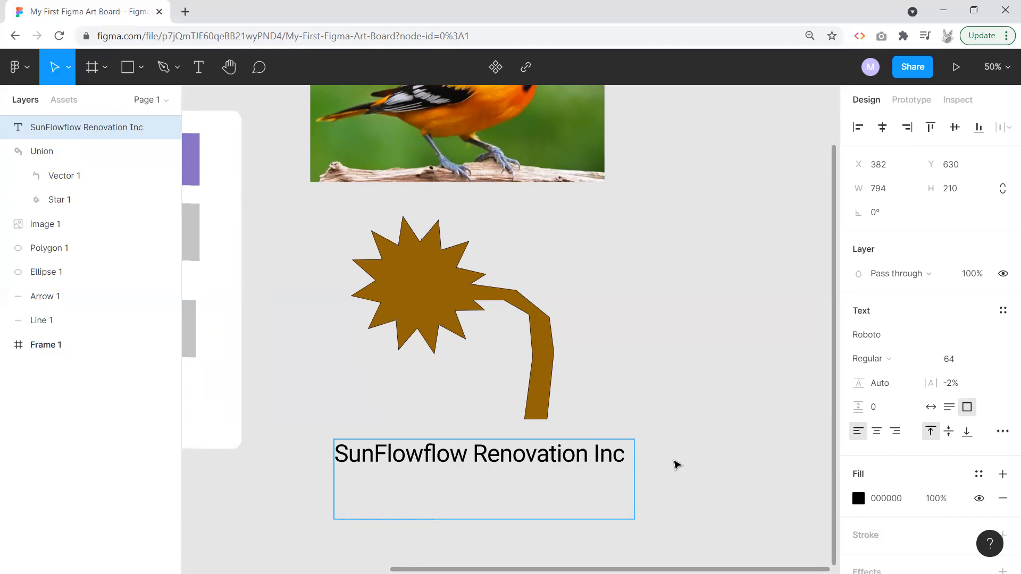
{"action": "key", "text": "Escape"}
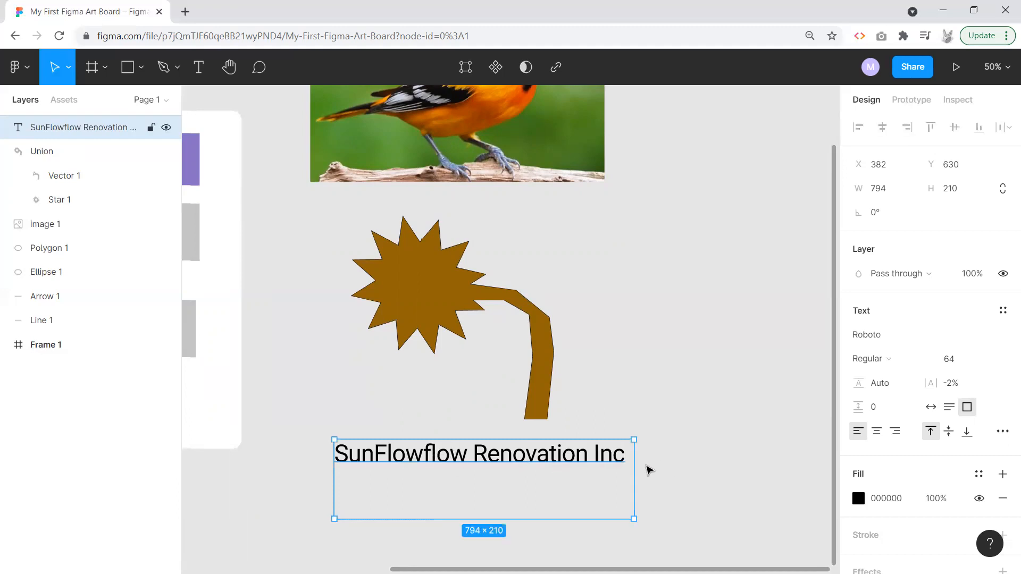
Step: Narrow the company name's text box to about 516 wide and move it to about X 676, Y 628
{"action": "left_click_drag", "start_coordinate": [601, 467], "coordinate": [510, 476]}
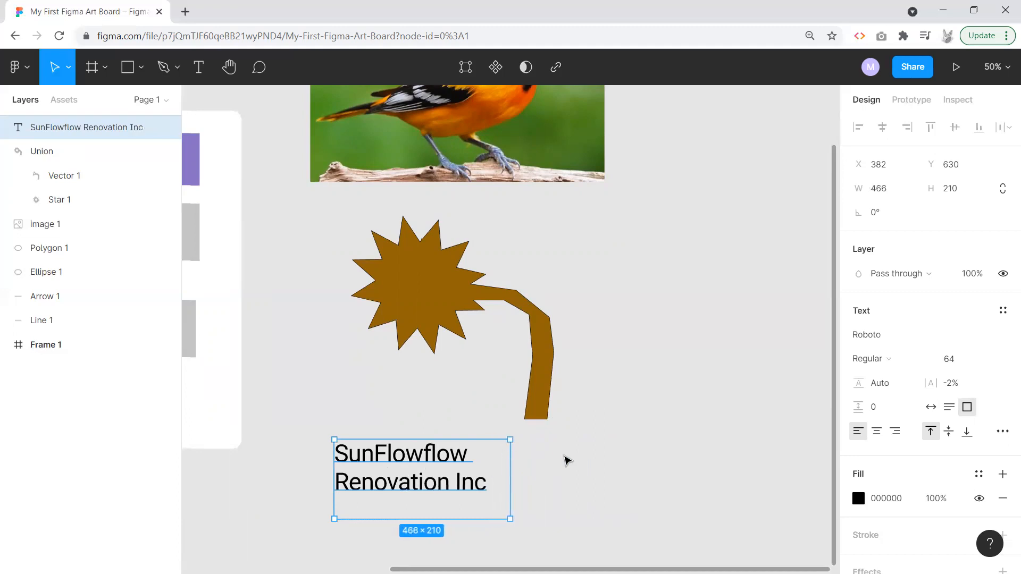
{"action": "left_click_drag", "start_coordinate": [493, 471], "coordinate": [529, 481]}
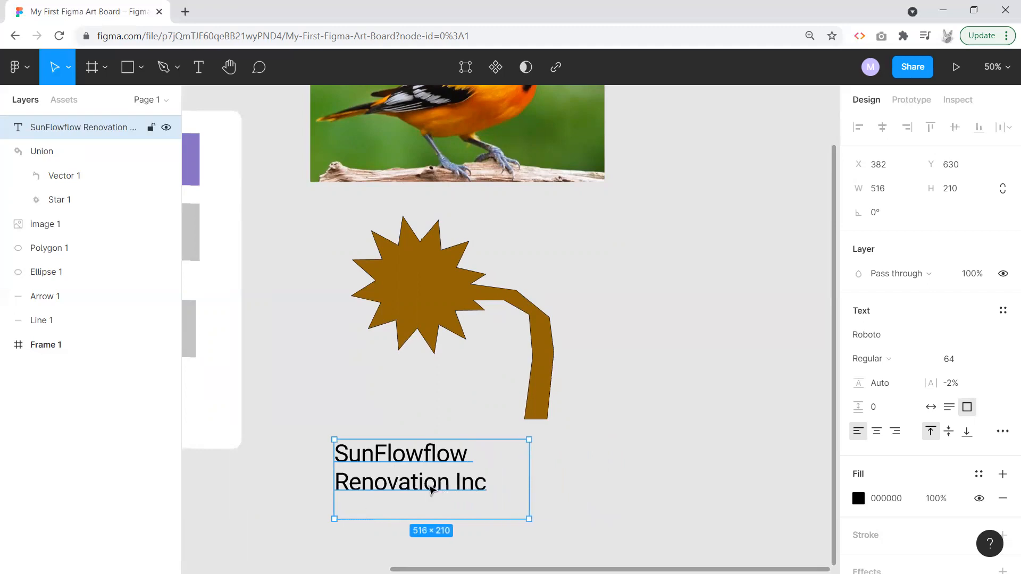
{"action": "left_click_drag", "start_coordinate": [447, 486], "coordinate": [535, 487]}
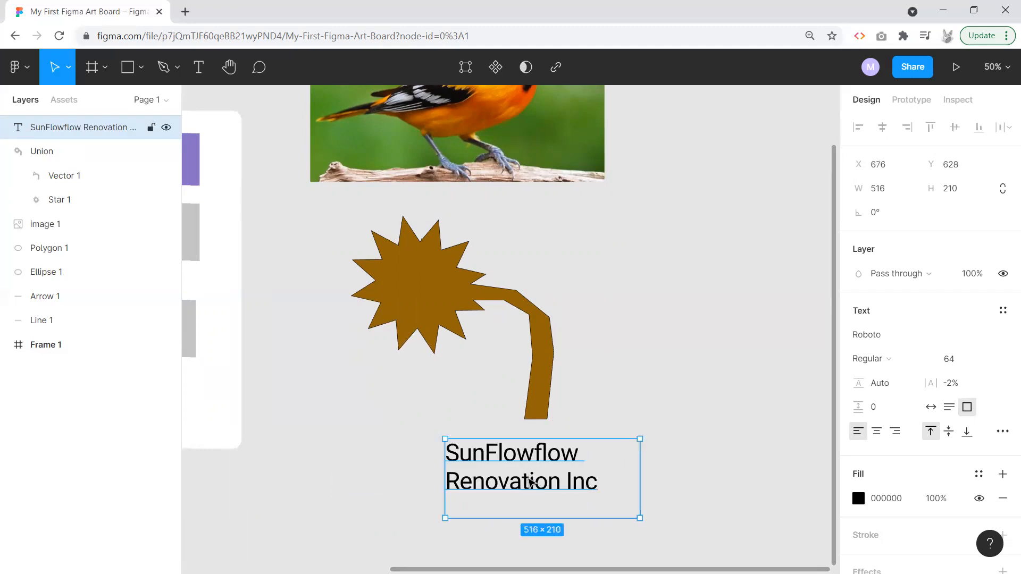
Step: Select the whole company name, try right alignment, and settle on centred text
{"action": "double_click", "coordinate": [529, 484]}
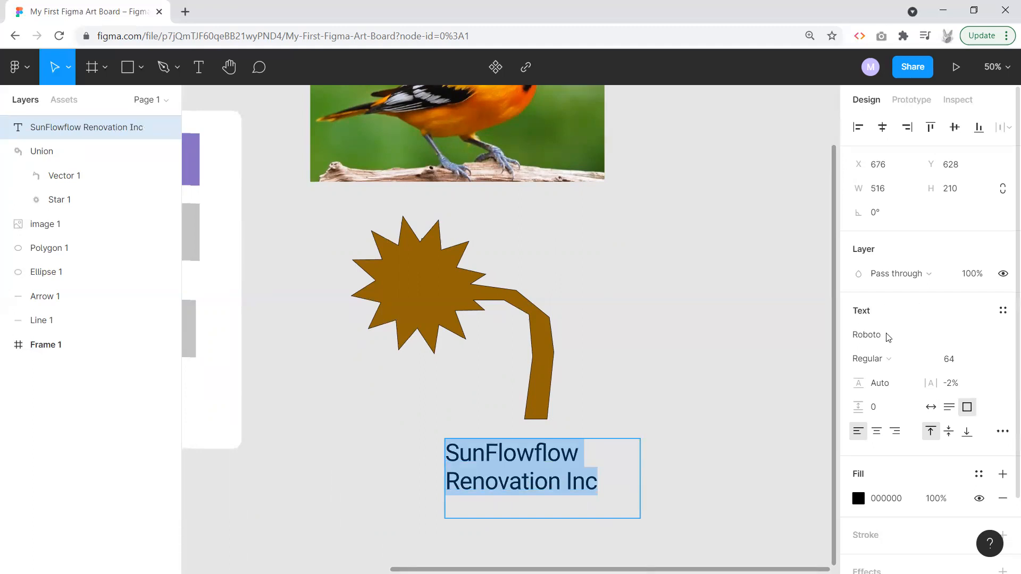
{"action": "left_click", "coordinate": [877, 432]}
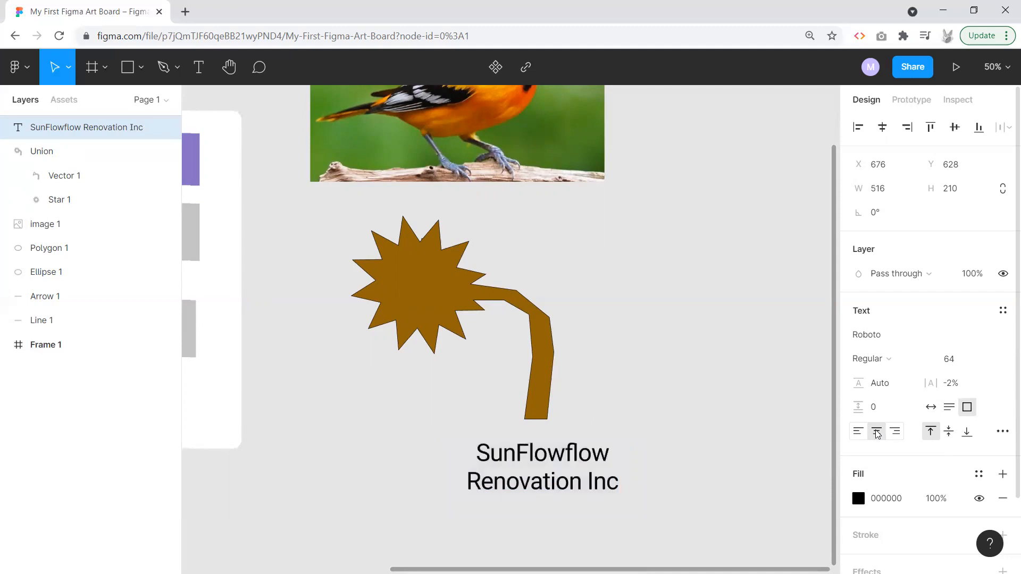
{"action": "left_click", "coordinate": [895, 432]}
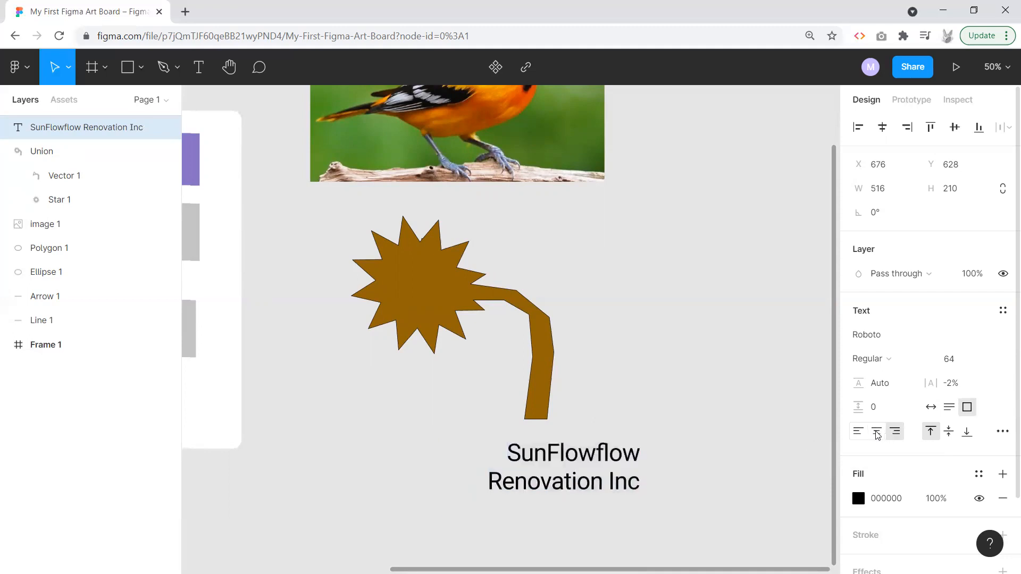
{"action": "left_click", "coordinate": [877, 434]}
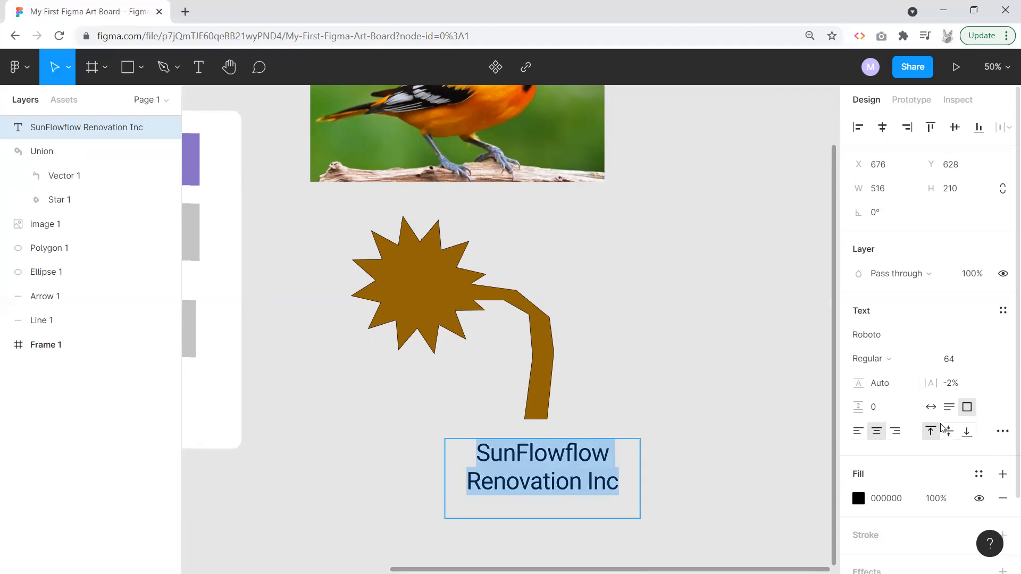
Step: Try font size 48 on the company name and set it to 72
{"action": "left_click", "coordinate": [989, 360]}
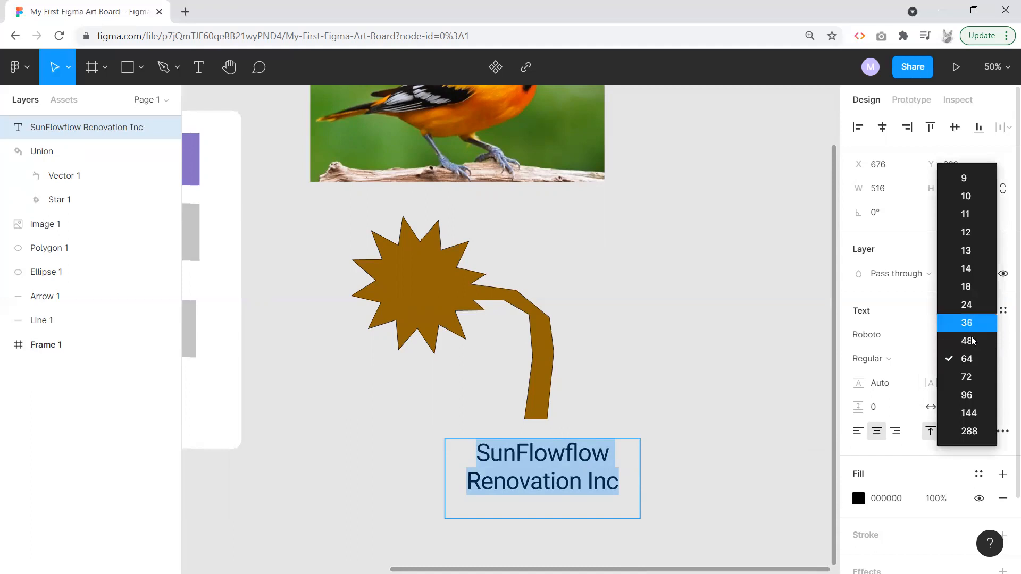
{"action": "left_click", "coordinate": [971, 341]}
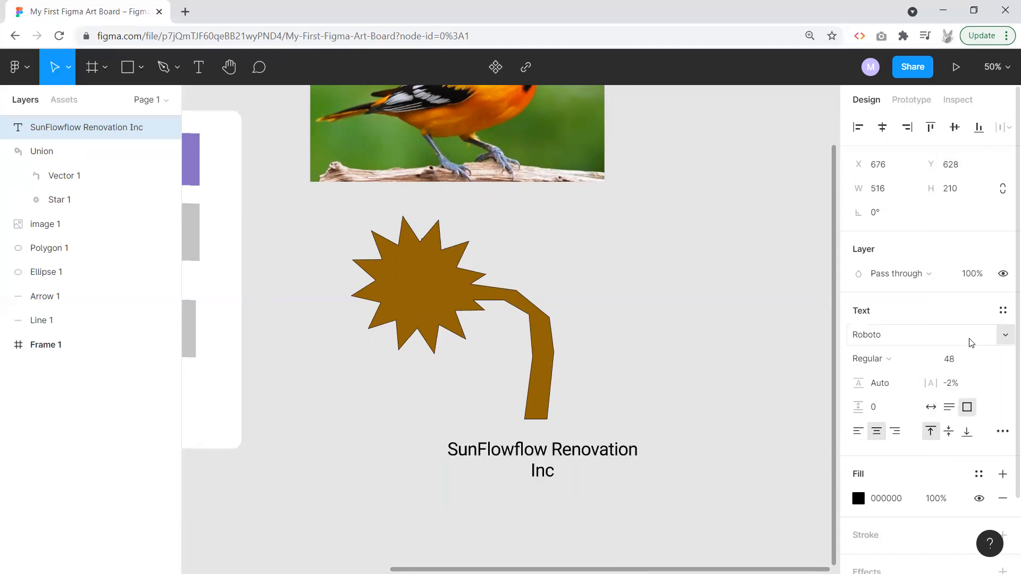
{"action": "left_click", "coordinate": [990, 356]}
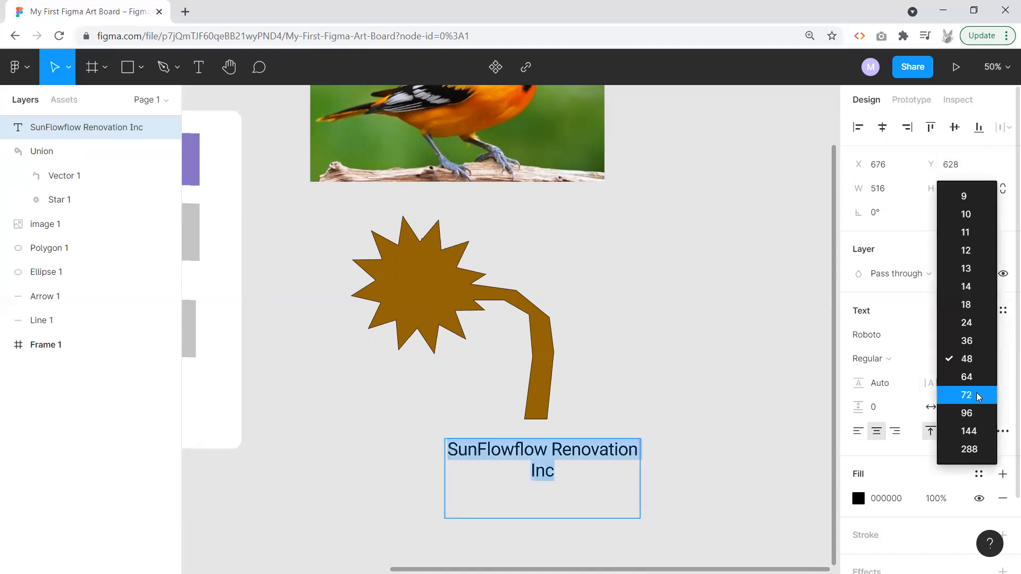
{"action": "left_click", "coordinate": [977, 394]}
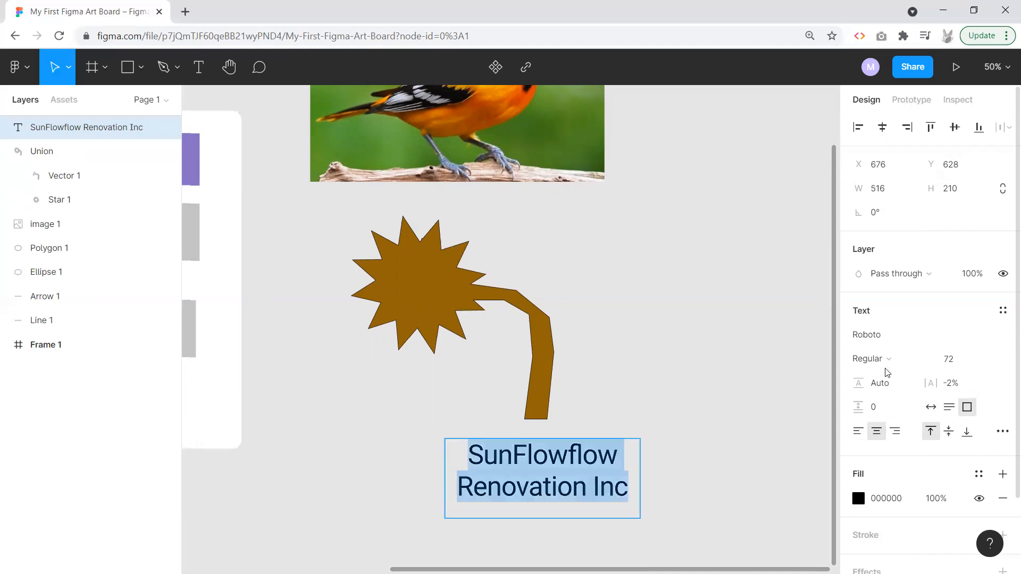
Step: Change the company name's font to Ropa Sans and increase its letter spacing to 16.5%
{"action": "left_click", "coordinate": [889, 338]}
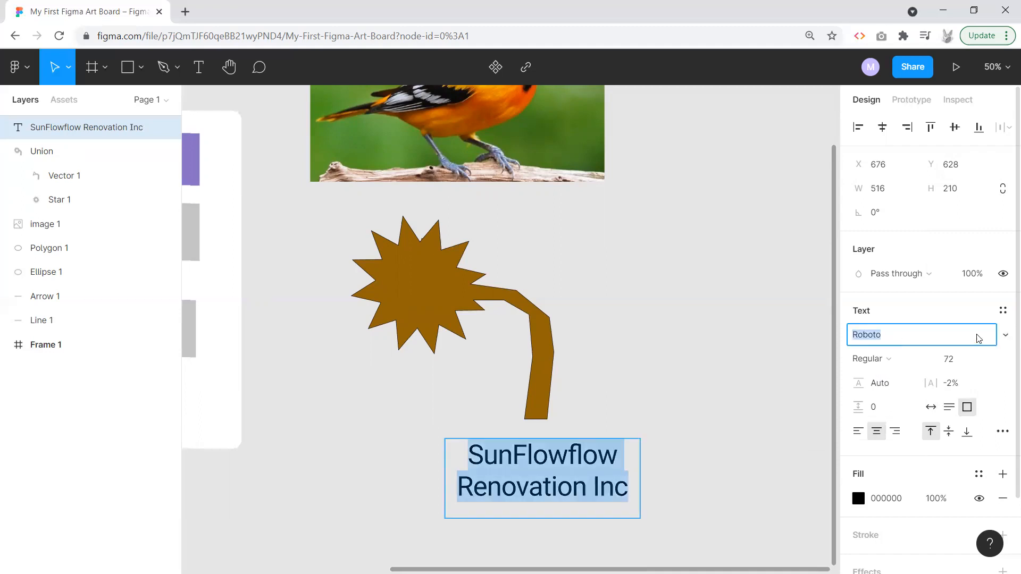
{"action": "left_click", "coordinate": [1005, 335]}
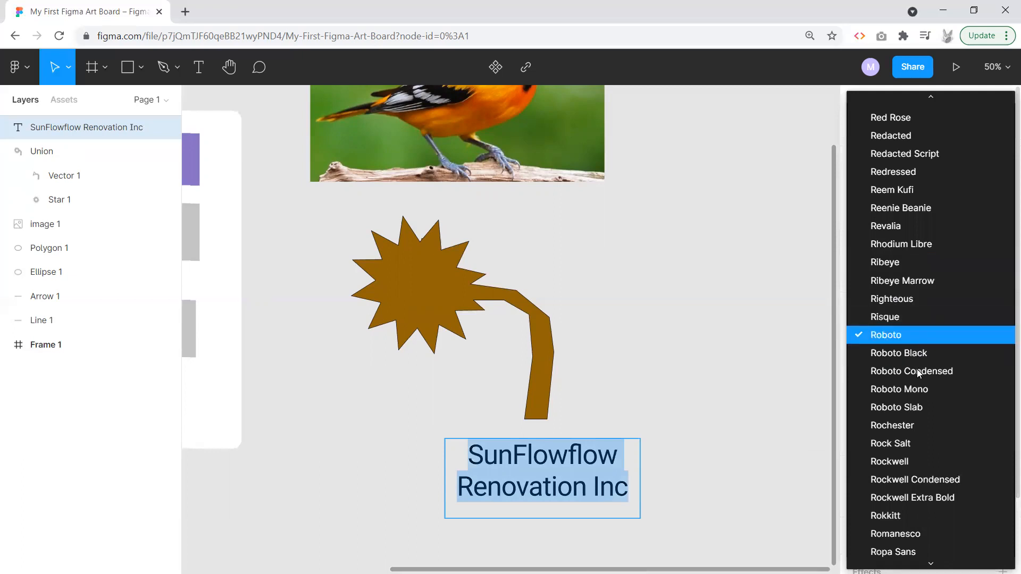
{"action": "scroll", "coordinate": [919, 396], "scroll_direction": "down", "scroll_amount": 5}
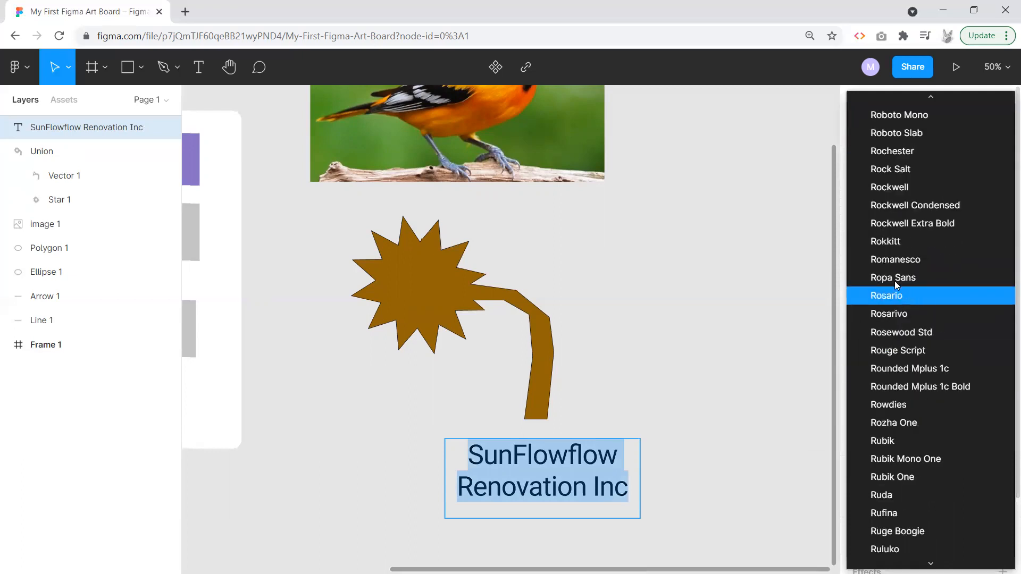
{"action": "left_click", "coordinate": [906, 277]}
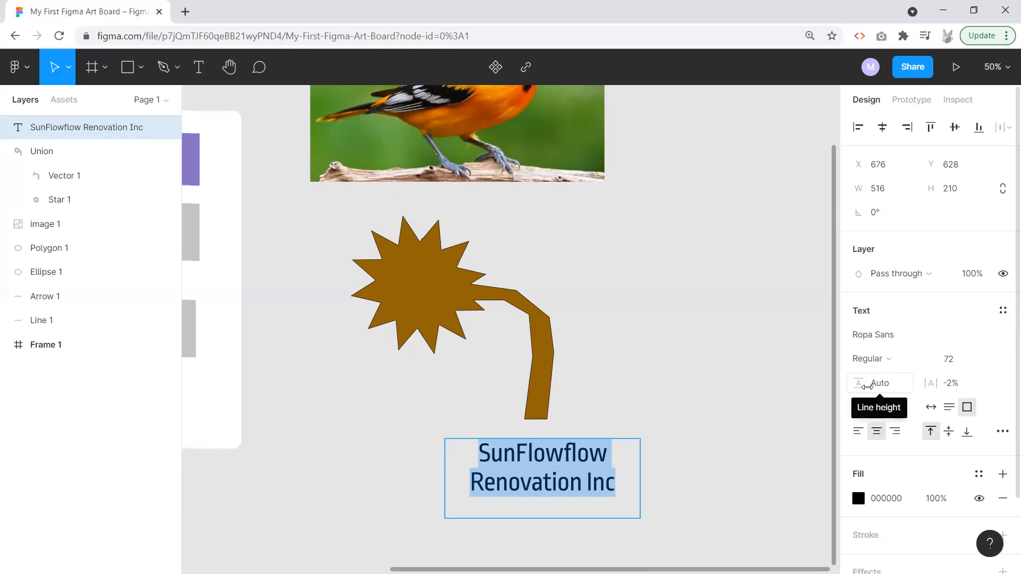
{"action": "left_click_drag", "start_coordinate": [934, 383], "coordinate": [962, 385]}
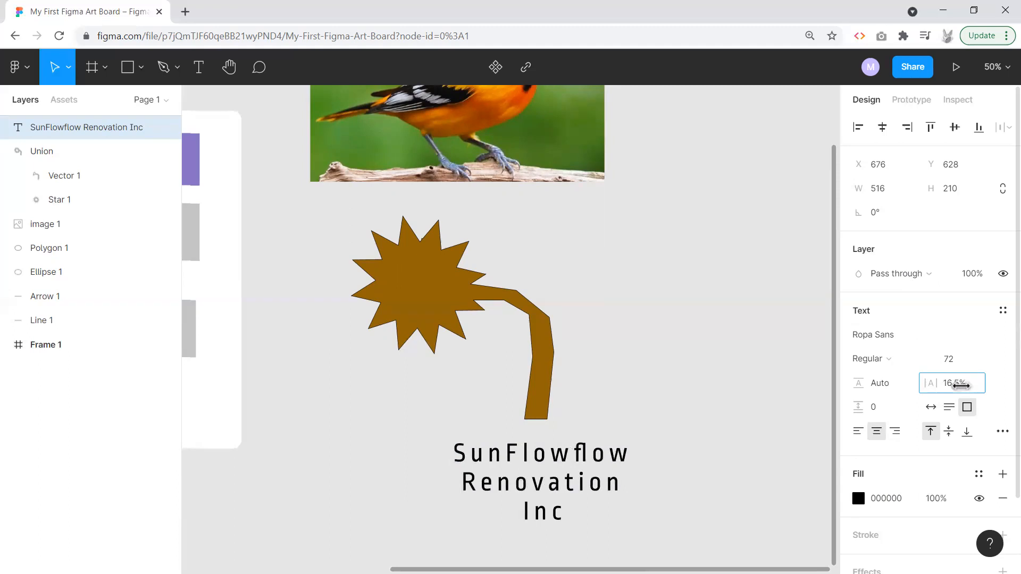
{"action": "left_click", "coordinate": [691, 437]}
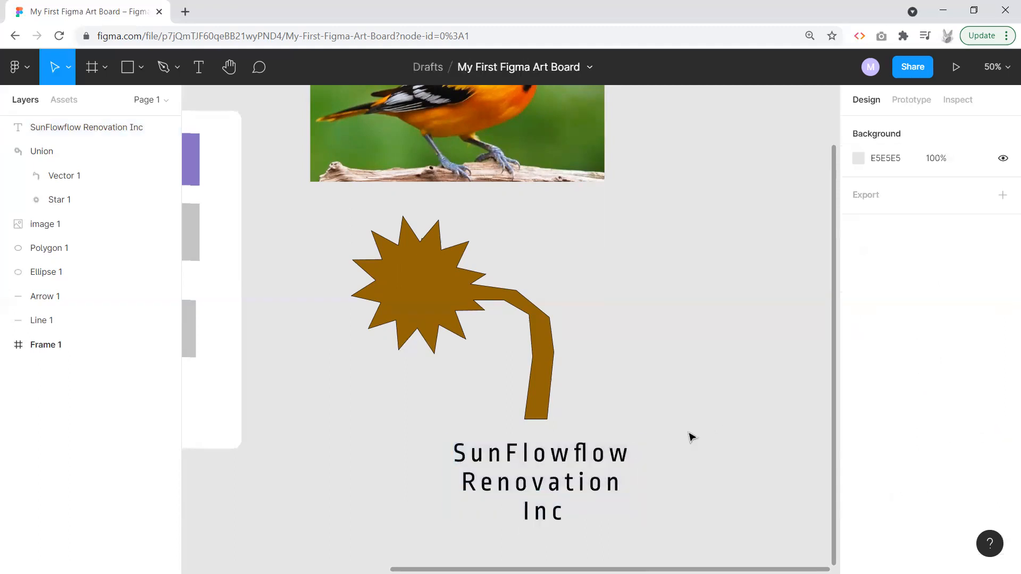
Step: Move the company name under the flower to about X 468, Y 594, and nudge the Union shape slightly to the right
{"action": "left_click_drag", "start_coordinate": [555, 460], "coordinate": [490, 449]}
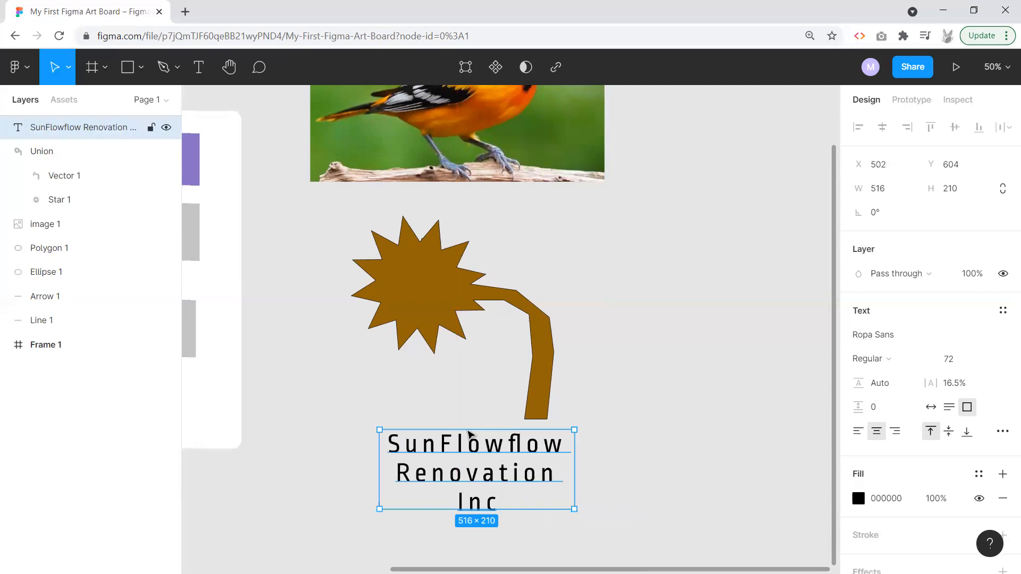
{"action": "left_click", "coordinate": [600, 251]}
{"action": "left_click_drag", "start_coordinate": [491, 299], "coordinate": [497, 302]}
{"action": "left_click_drag", "start_coordinate": [477, 475], "coordinate": [464, 471]}
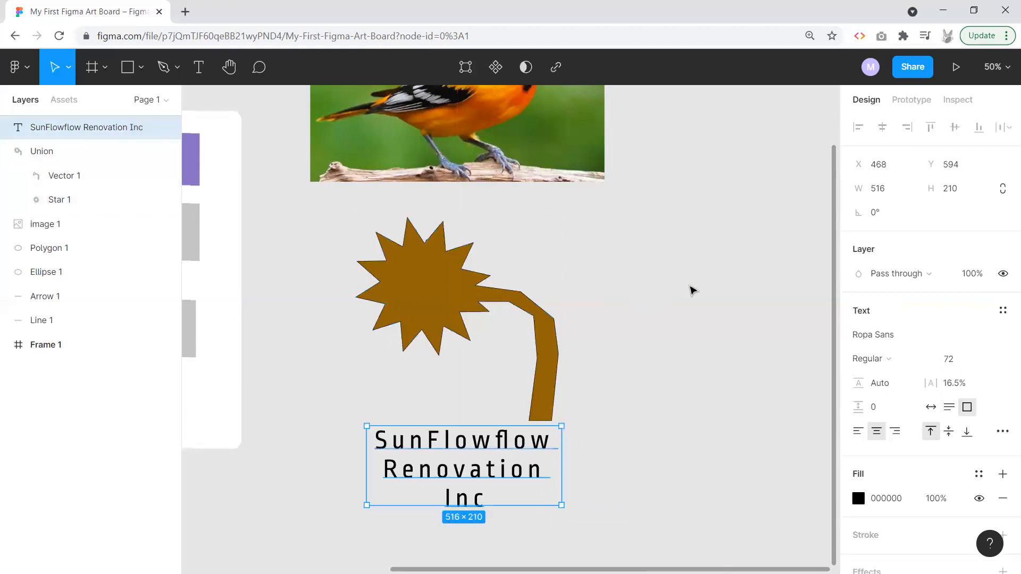
{"action": "left_click", "coordinate": [642, 293]}
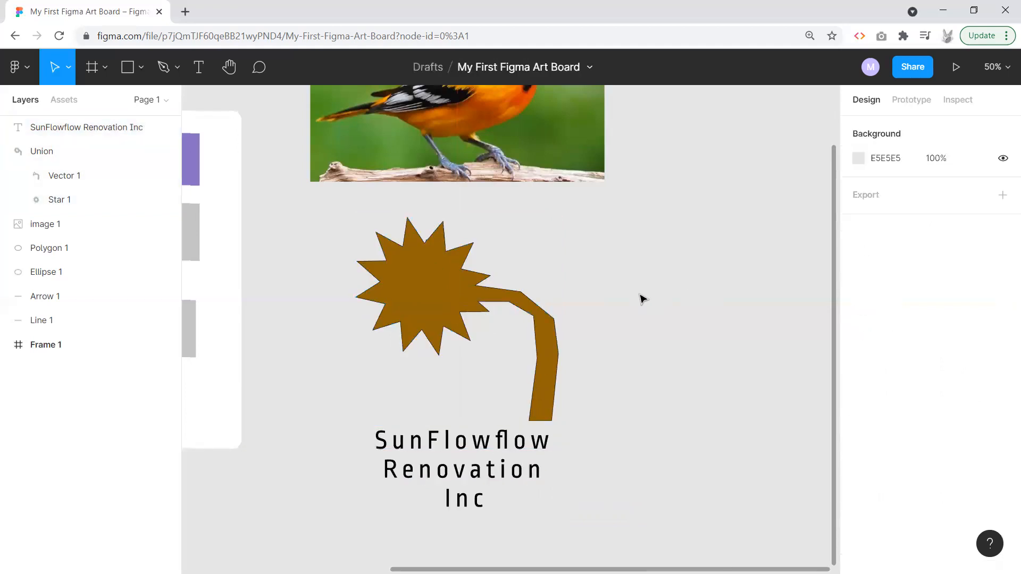
{"action": "left_click_drag", "start_coordinate": [632, 280], "coordinate": [618, 296]}
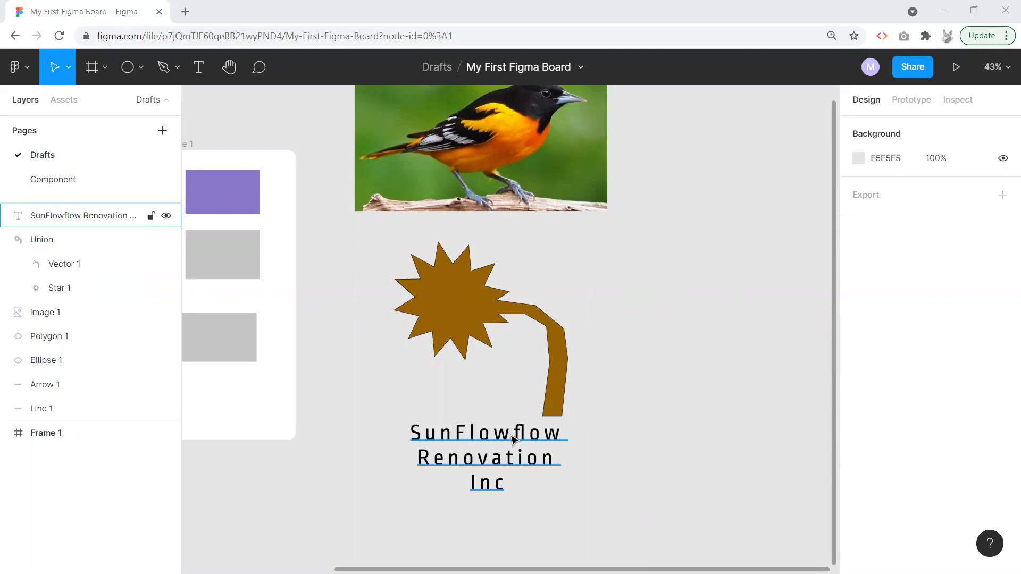
Step: Correct the company name under the flower to "SunFlower Renovation Inc" and leave text editing
{"action": "left_click", "coordinate": [198, 67]}
{"action": "left_click_drag", "start_coordinate": [515, 432], "coordinate": [613, 425]}
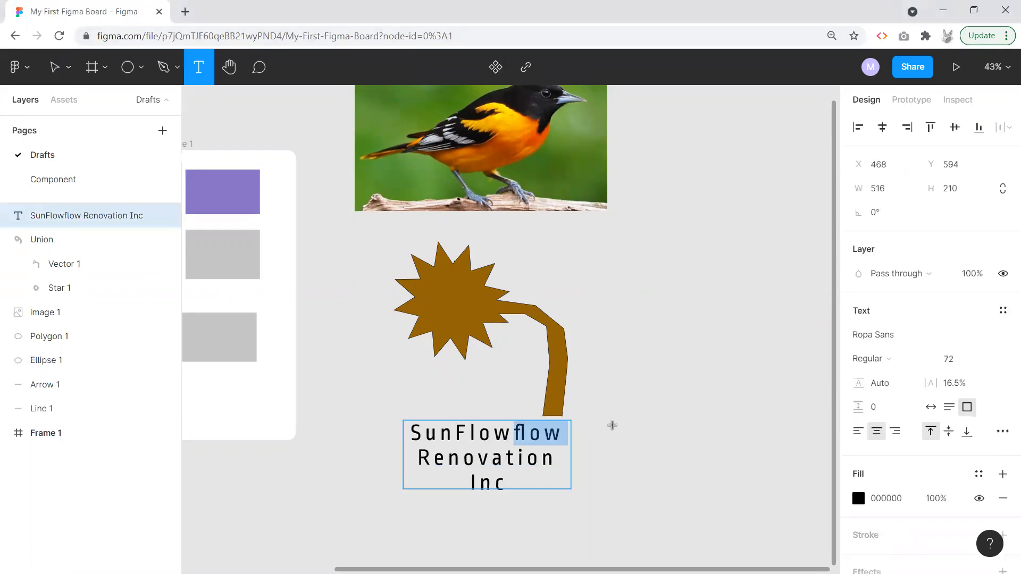
{"action": "type", "text": "er"}
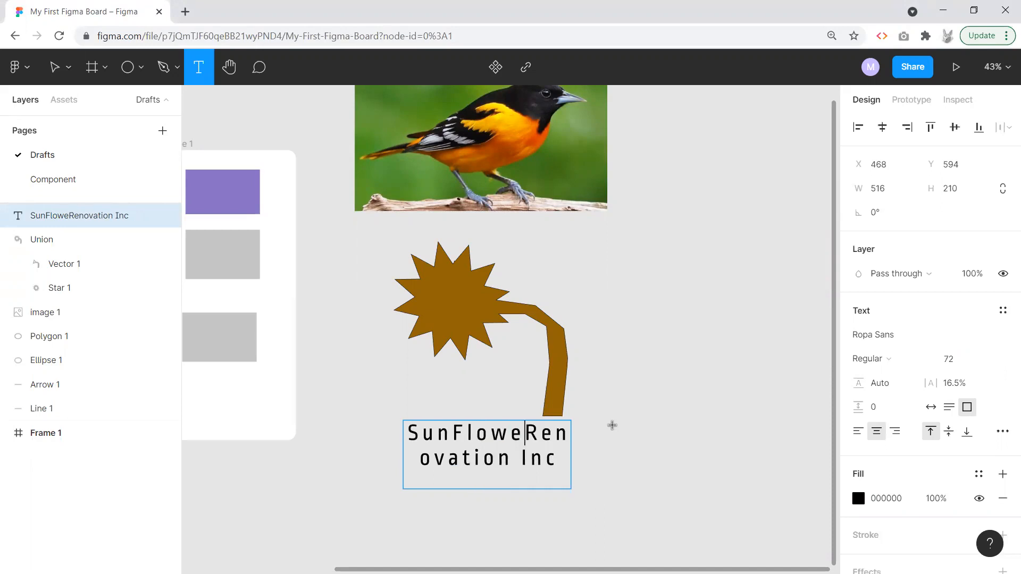
{"action": "key", "text": "BackSpace"}
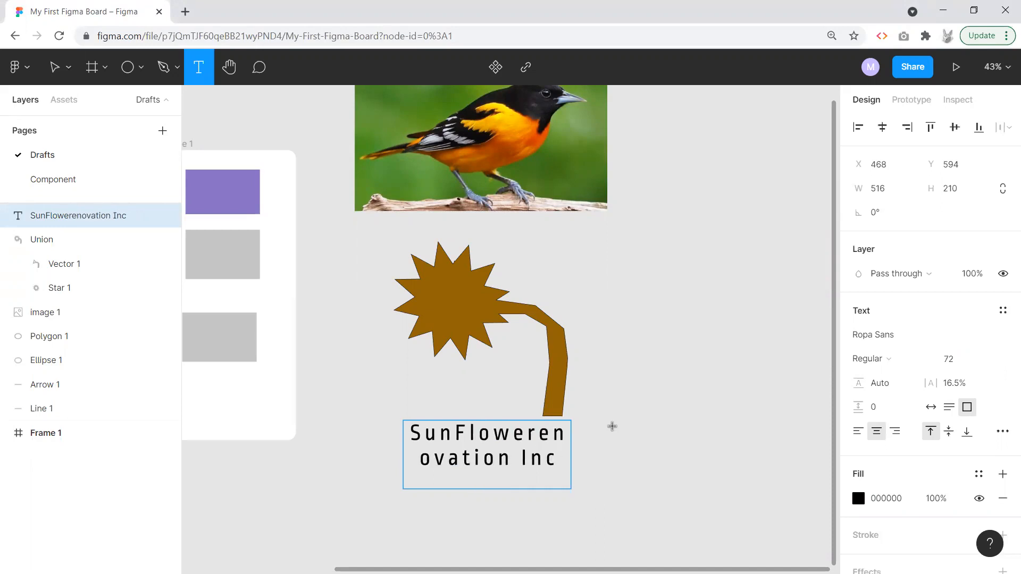
{"action": "type", "text": "R"}
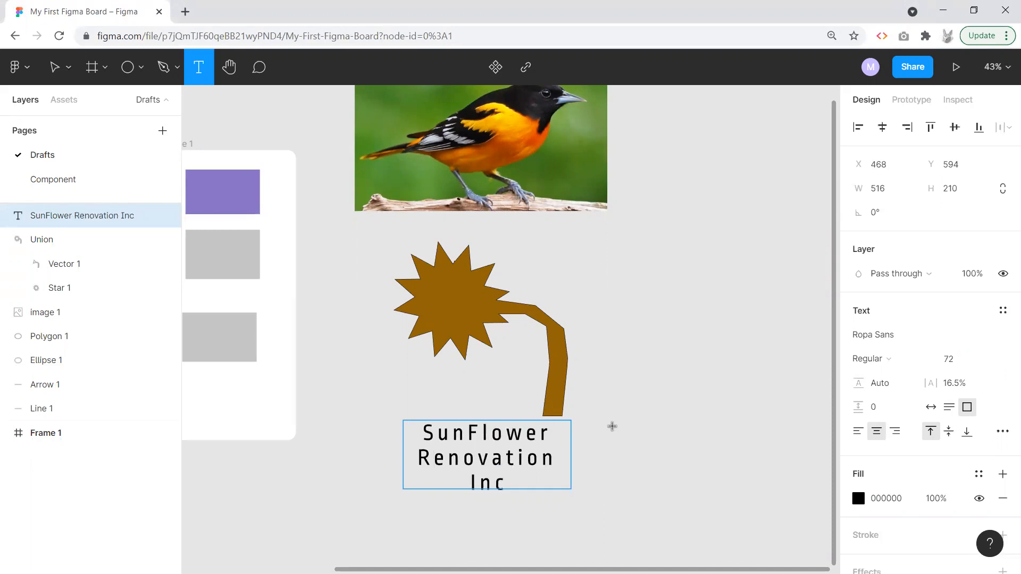
{"action": "left_click", "coordinate": [624, 386]}
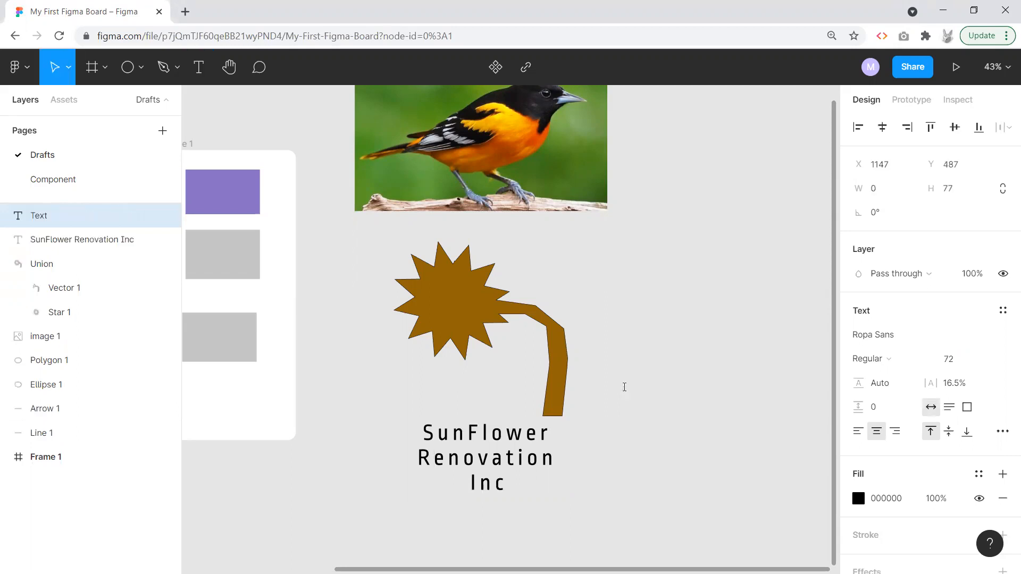
{"action": "left_click", "coordinate": [624, 390]}
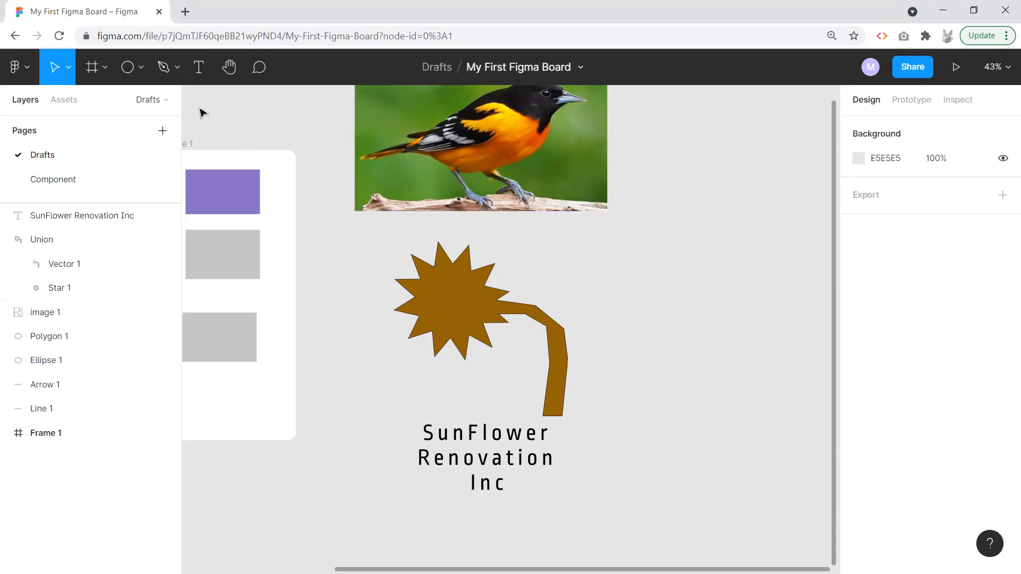
Step: Open Vector 1, the stem inside the Union shape, for point editing
{"action": "left_click", "coordinate": [166, 69]}
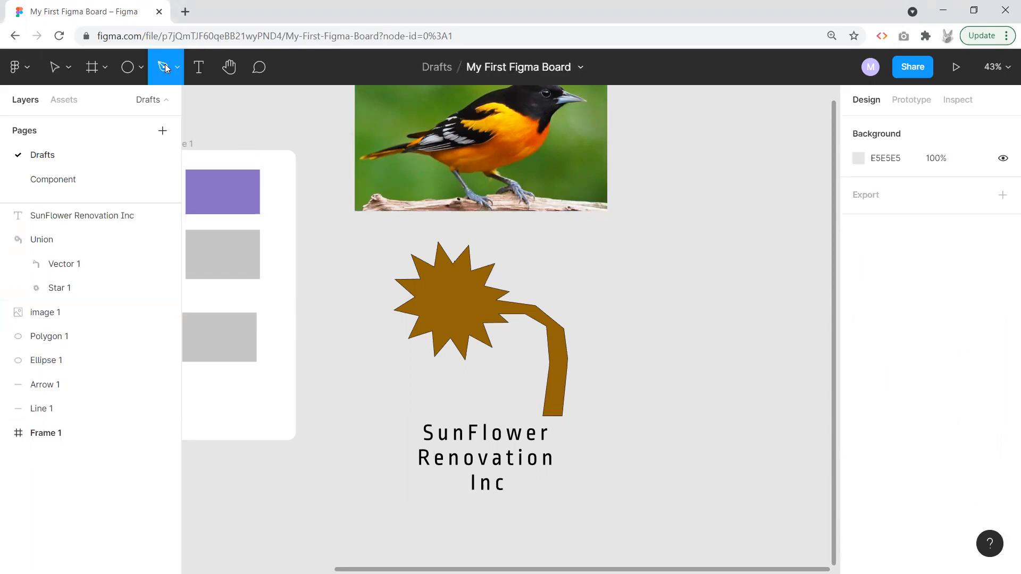
{"action": "left_click", "coordinate": [59, 72]}
{"action": "left_click", "coordinate": [526, 310]}
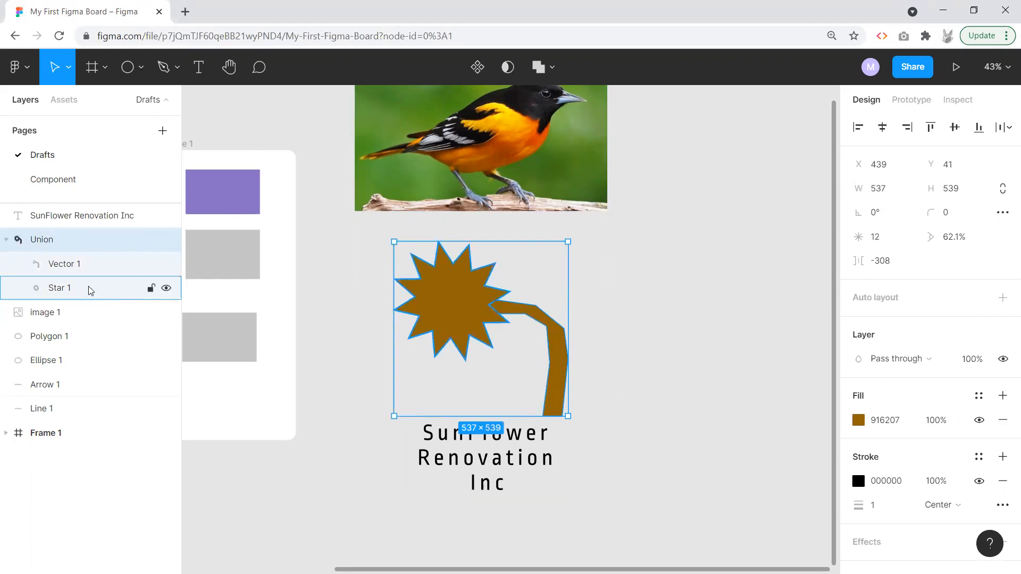
{"action": "left_click", "coordinate": [73, 266]}
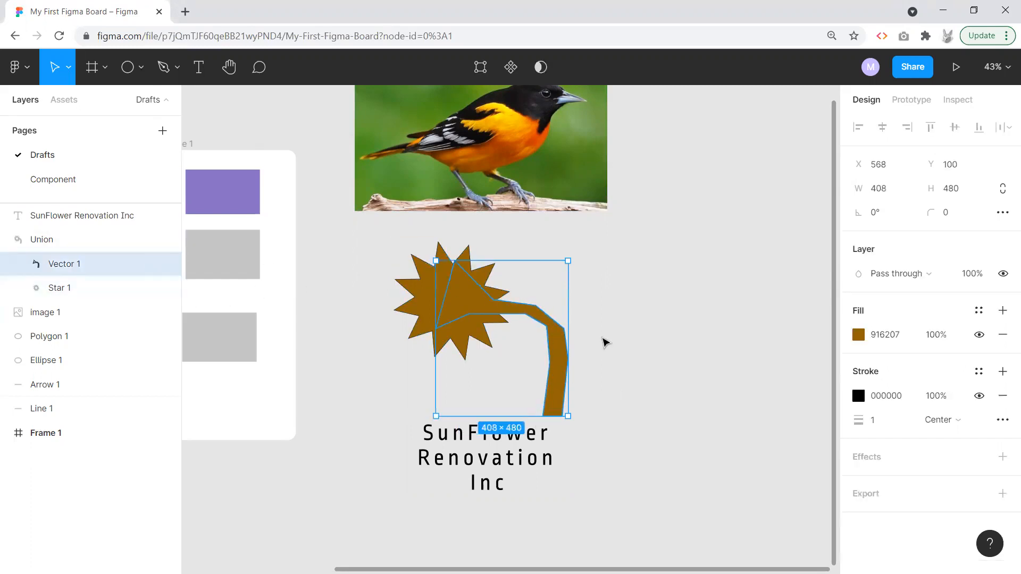
{"action": "left_click", "coordinate": [167, 71]}
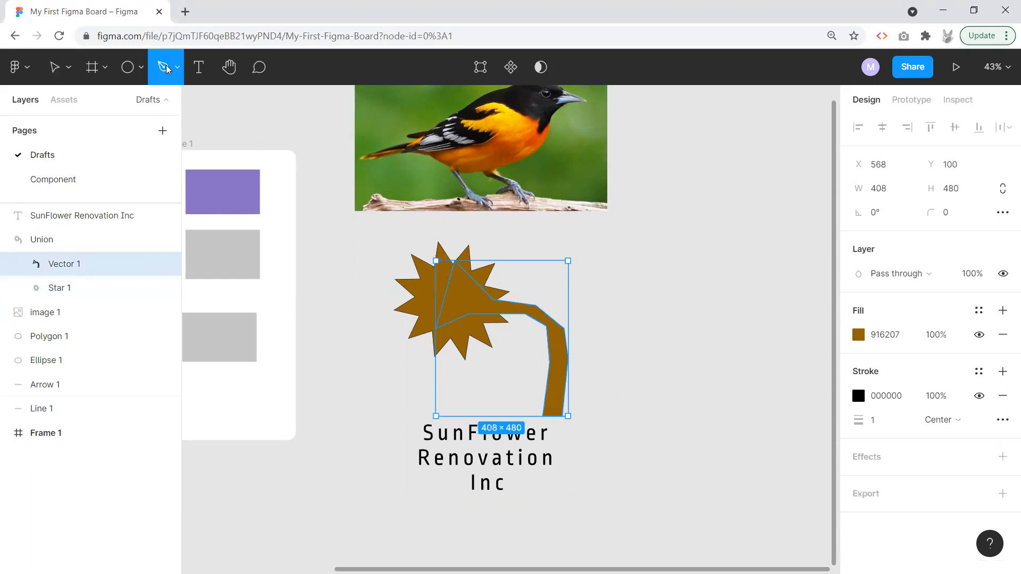
{"action": "left_click", "coordinate": [59, 71]}
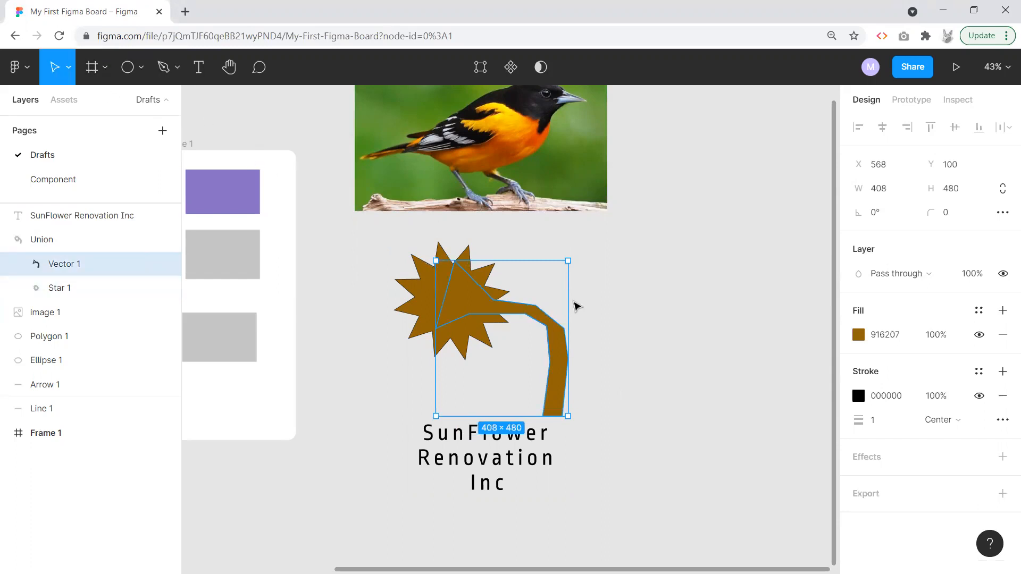
{"action": "double_click", "coordinate": [551, 316]}
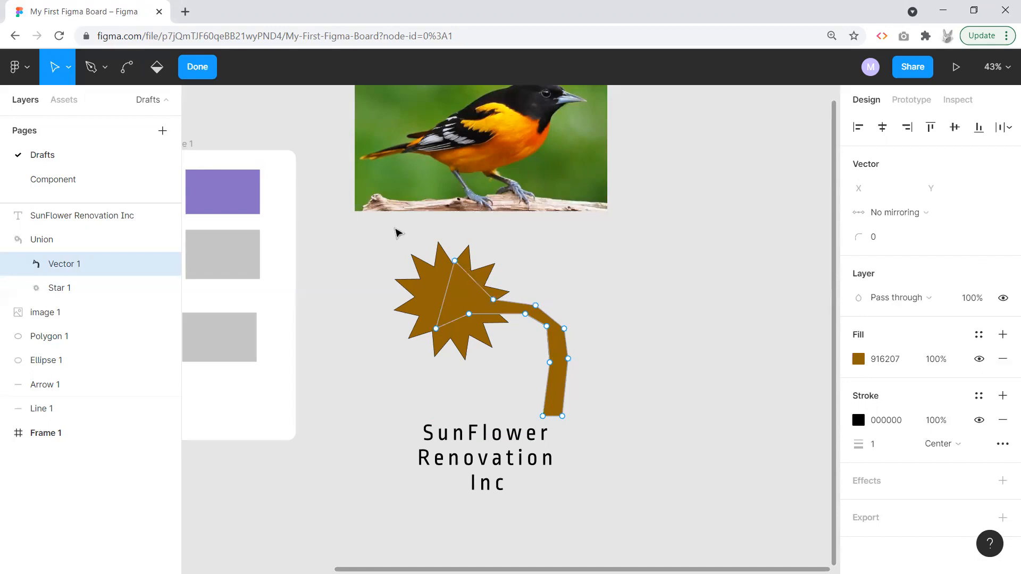
Step: Curve the stem's upper outer corner point with the Bend tool and lengthen its handles on both sides
{"action": "left_click", "coordinate": [127, 71]}
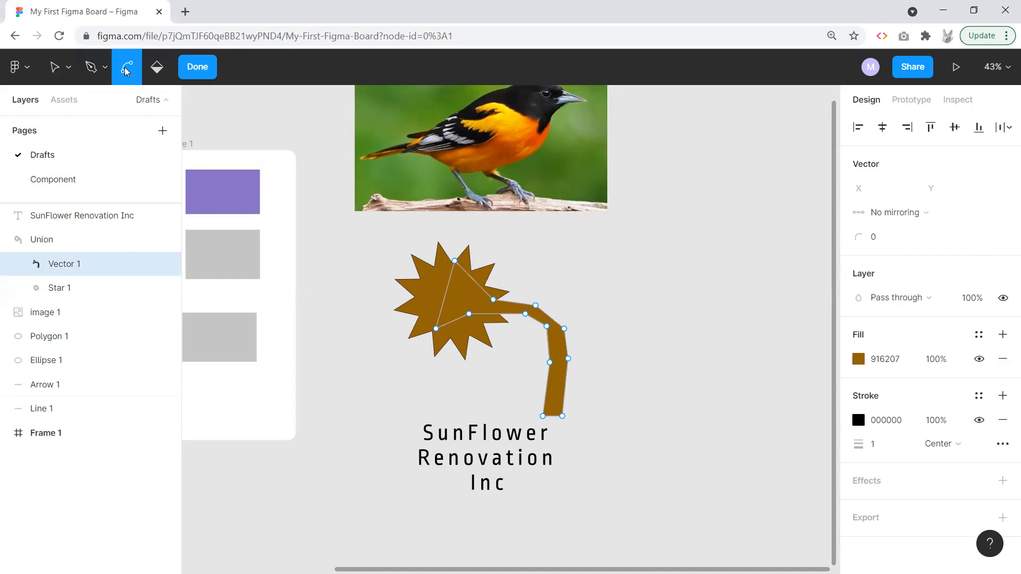
{"action": "left_click_drag", "start_coordinate": [536, 306], "coordinate": [509, 307]}
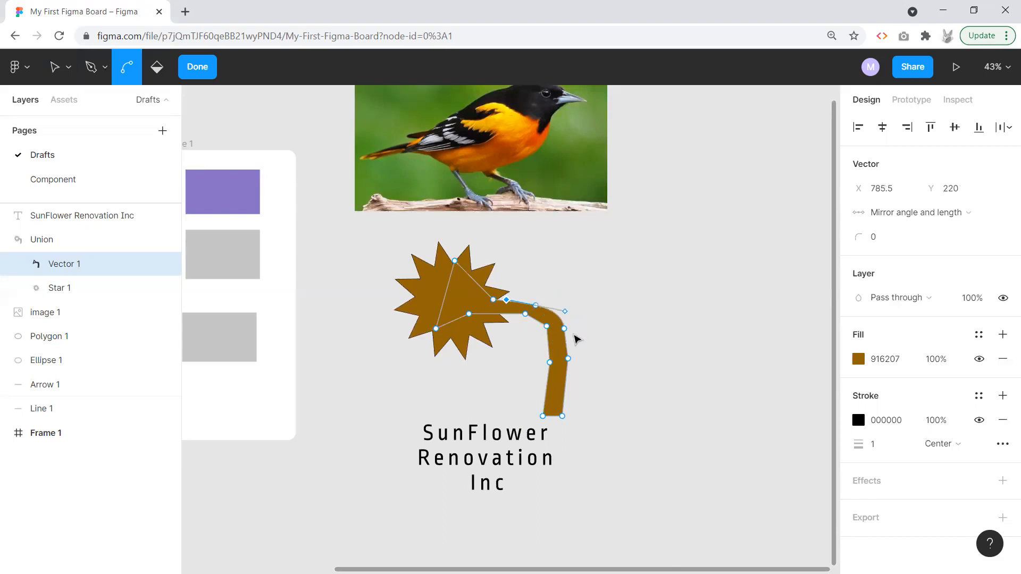
{"action": "scroll", "coordinate": [576, 338], "scroll_direction": "up", "scroll_amount": 10}
{"action": "left_click_drag", "start_coordinate": [626, 218], "coordinate": [671, 239]}
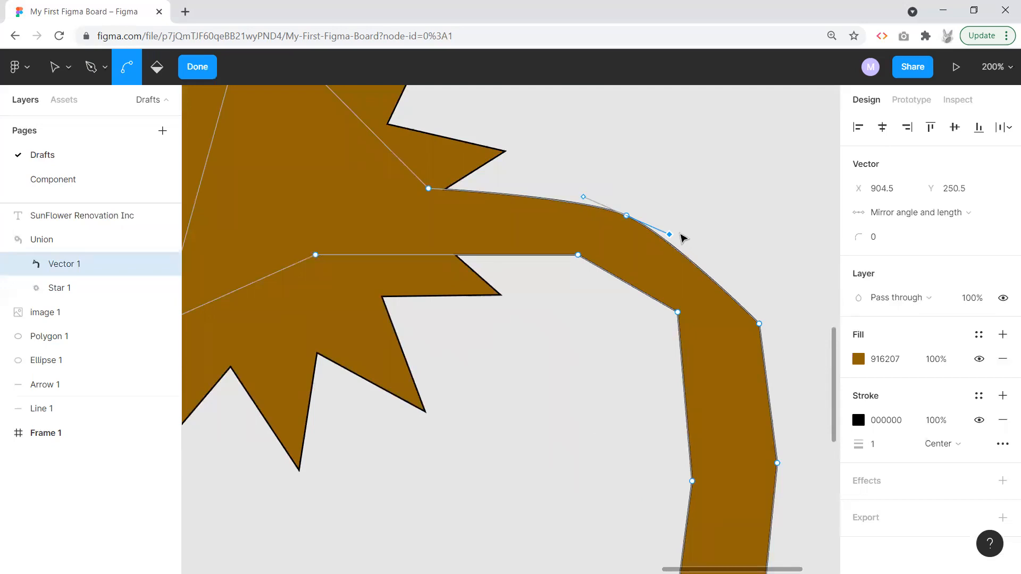
{"action": "left_click_drag", "start_coordinate": [670, 234], "coordinate": [692, 160]}
{"action": "left_click_drag", "start_coordinate": [705, 195], "coordinate": [707, 242]}
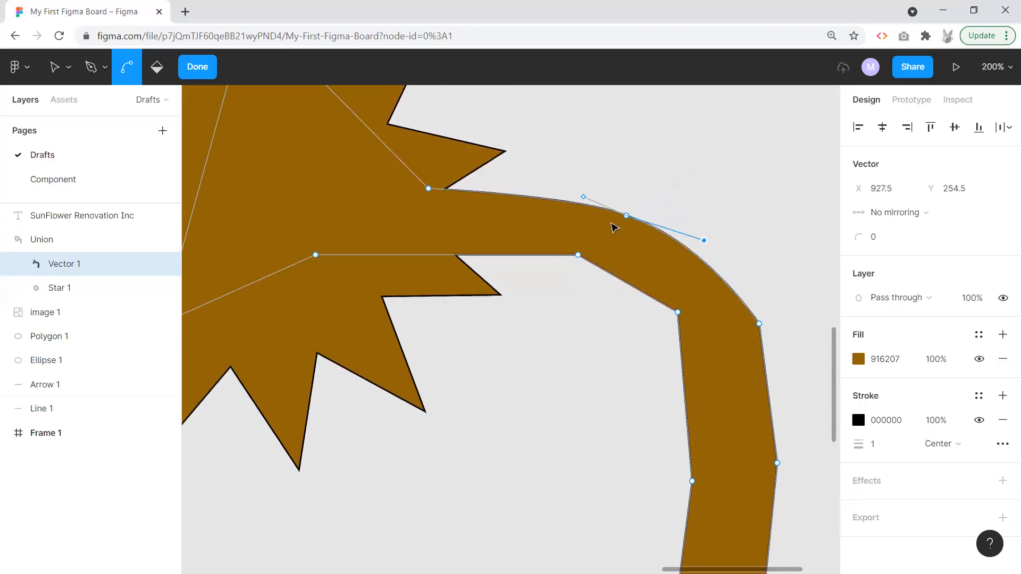
{"action": "left_click", "coordinate": [584, 198]}
{"action": "left_click_drag", "start_coordinate": [587, 201], "coordinate": [554, 192]}
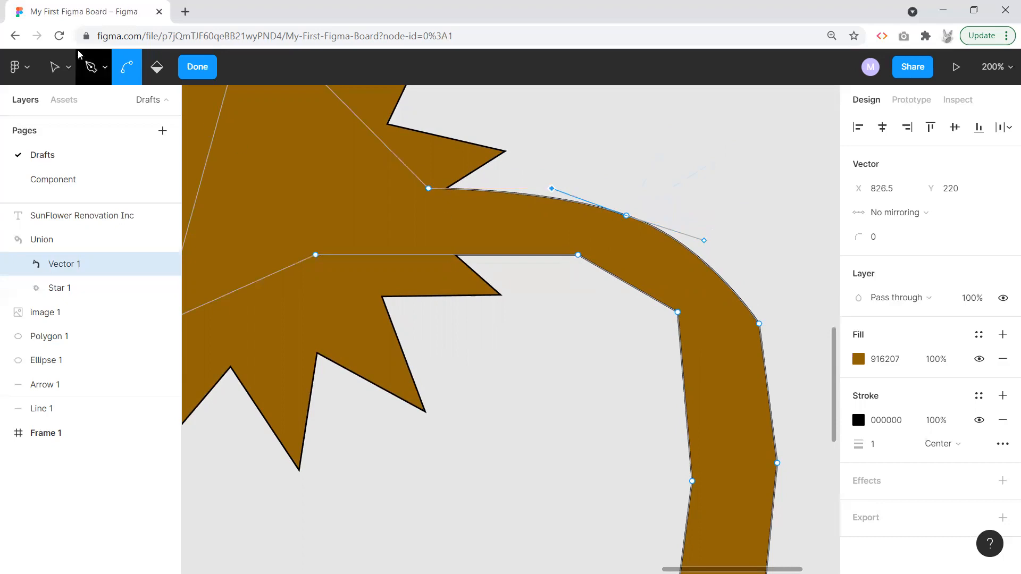
Step: Bend the stem's two upper inner corner points and its lower outer corner point into curves, and finish vector editing
{"action": "left_click_drag", "start_coordinate": [578, 256], "coordinate": [581, 262]}
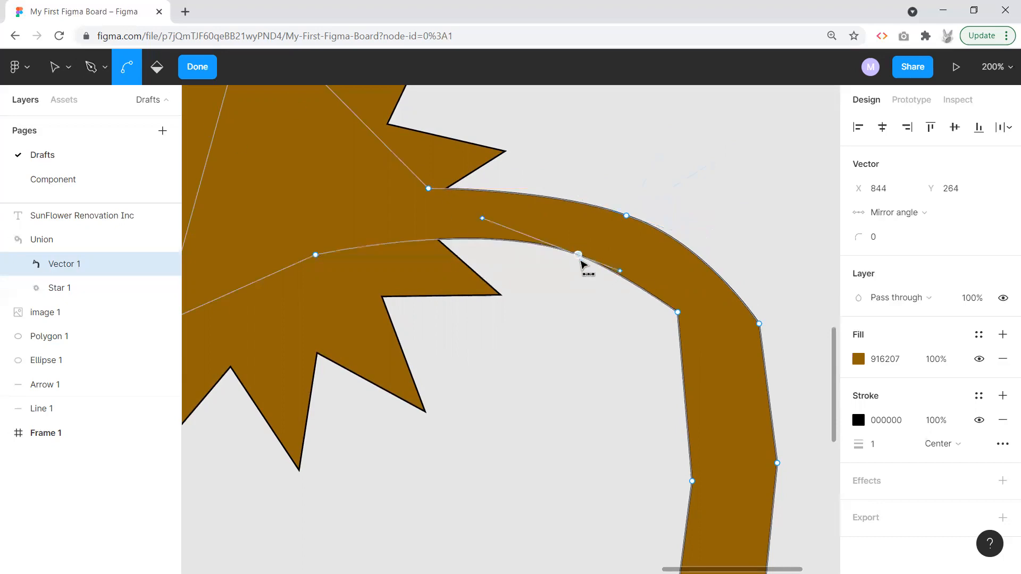
{"action": "left_click", "coordinate": [678, 313]}
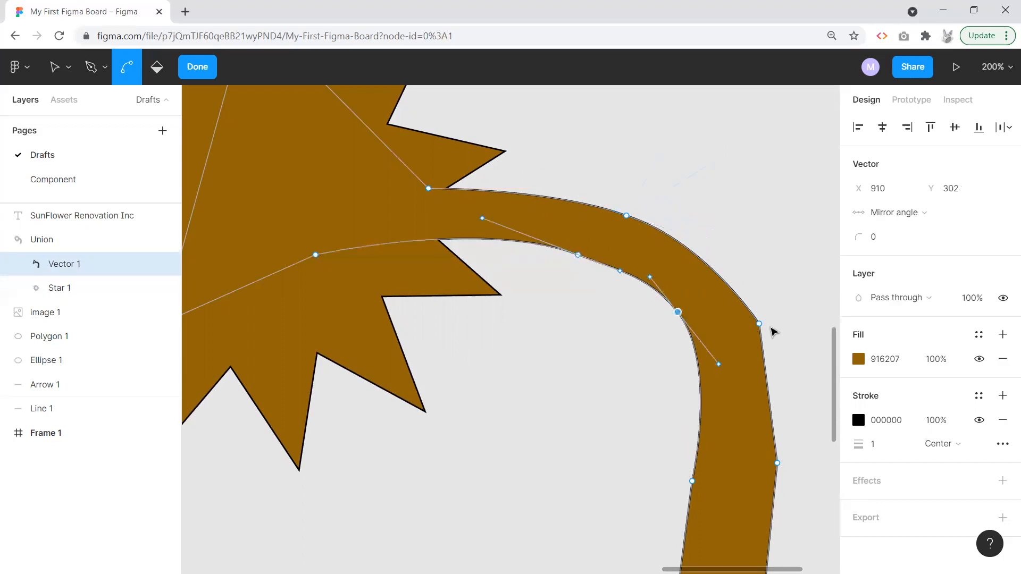
{"action": "left_click", "coordinate": [760, 325]}
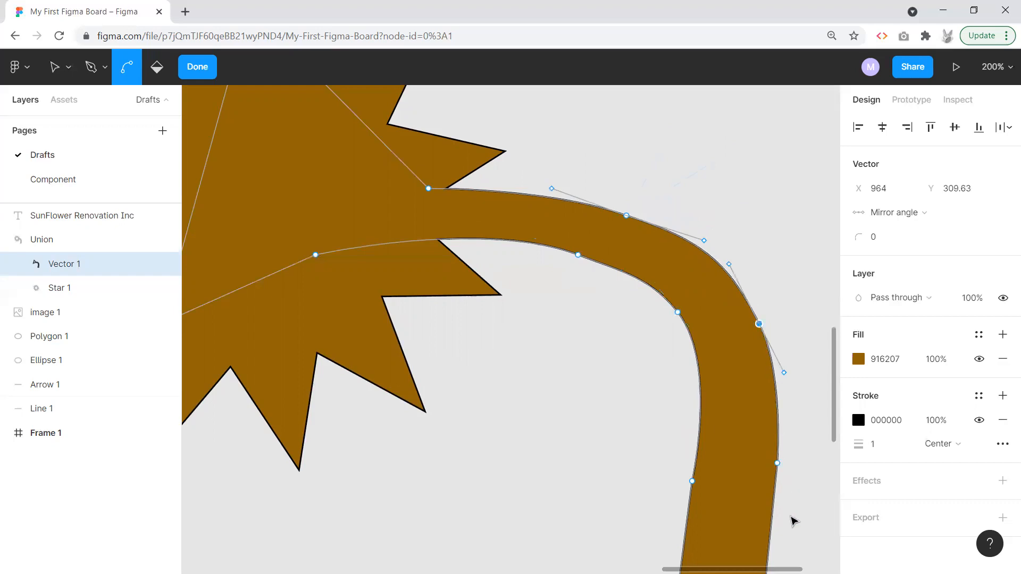
{"action": "scroll", "coordinate": [727, 303], "scroll_direction": "down", "scroll_amount": 8}
{"action": "scroll", "coordinate": [728, 304], "scroll_direction": "right", "scroll_amount": 3}
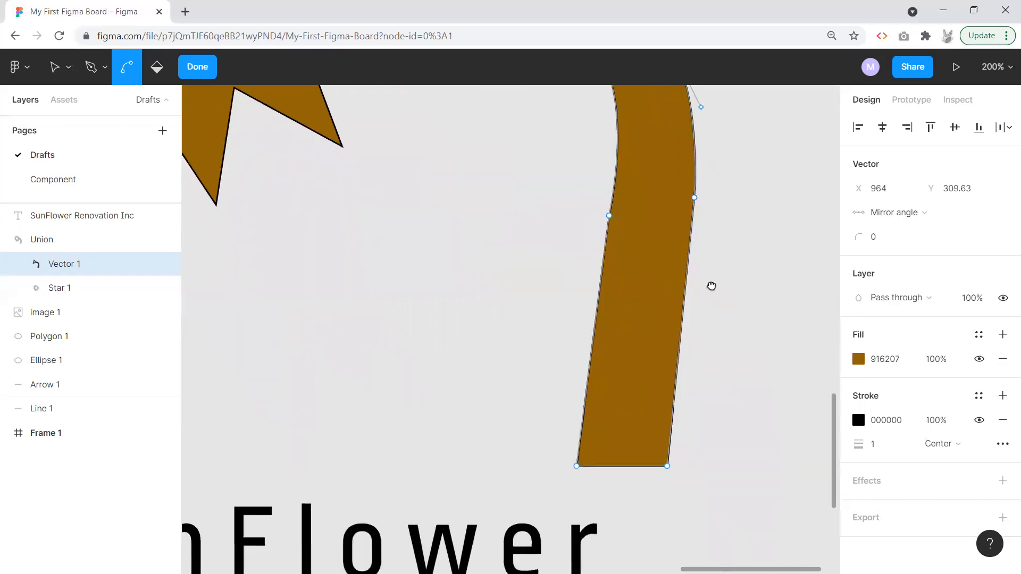
{"action": "left_click_drag", "start_coordinate": [742, 207], "coordinate": [785, 388]}
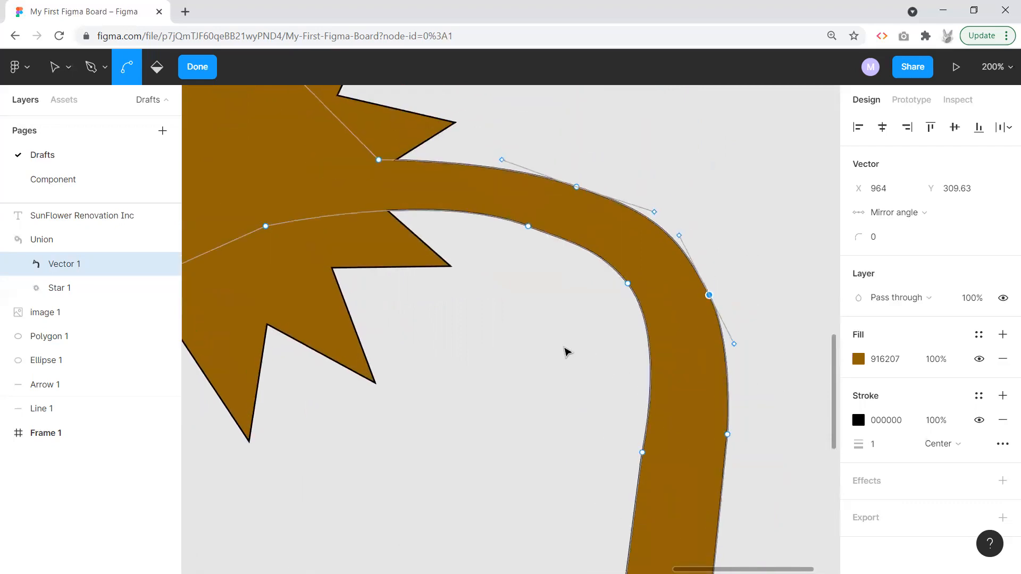
{"action": "key", "text": "shift+0"}
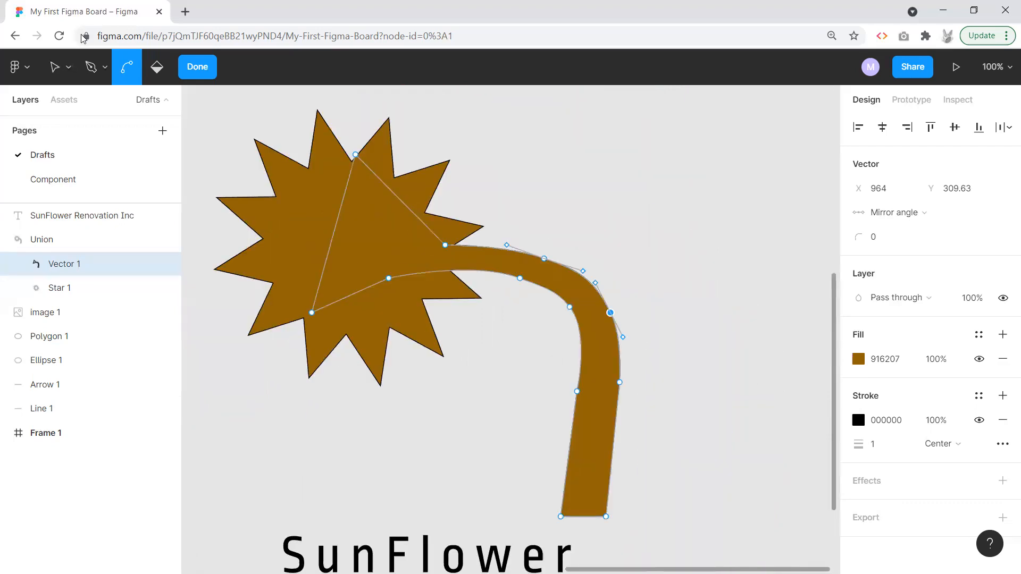
{"action": "left_click", "coordinate": [198, 66]}
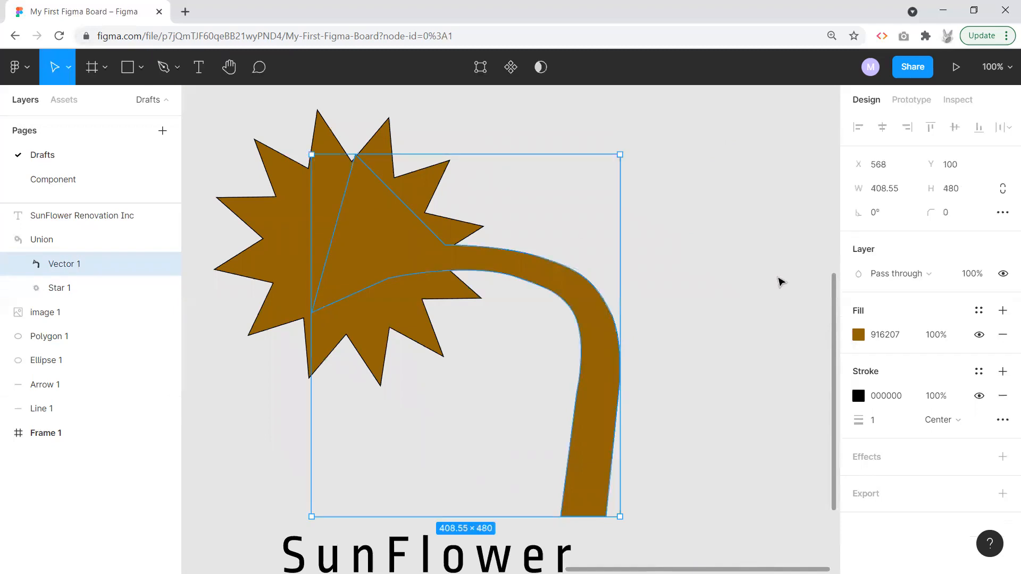
Step: Reopen the stem vector, reset the two outer bend points to sharp corners with the Bend tool, and curve them again
{"action": "left_click", "coordinate": [724, 282]}
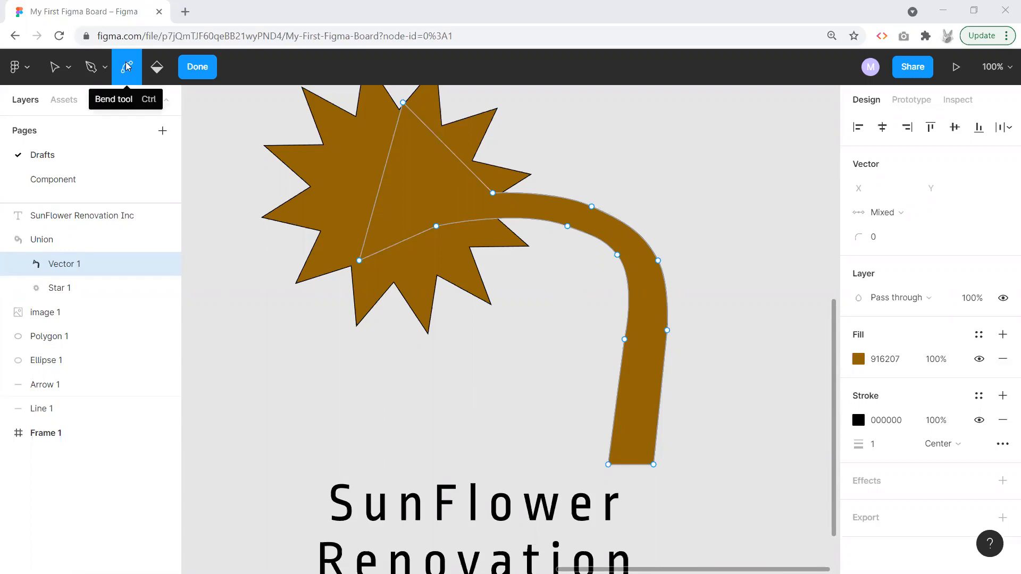
{"action": "left_click", "coordinate": [592, 207]}
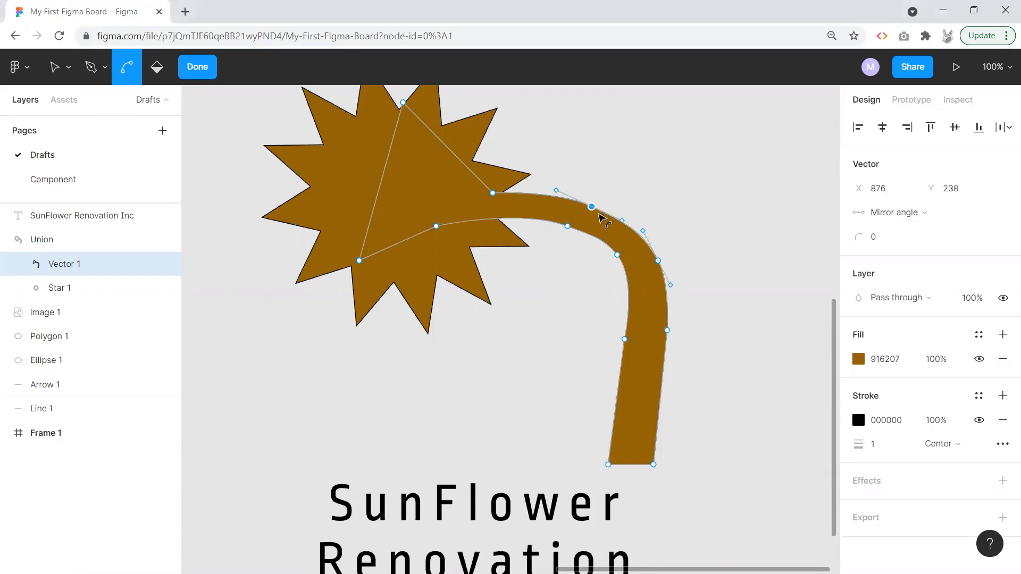
{"action": "left_click", "coordinate": [592, 207]}
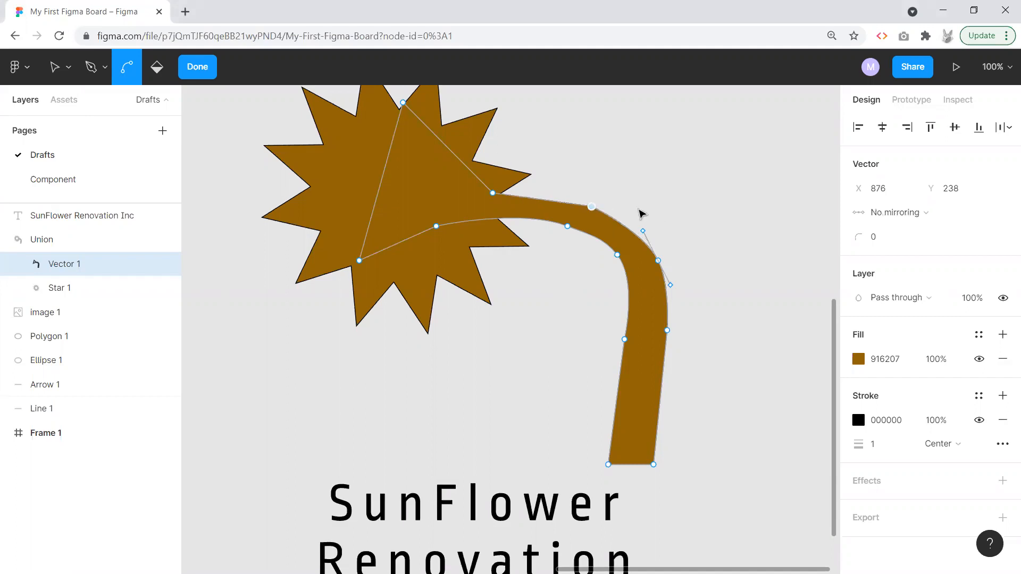
{"action": "left_click", "coordinate": [658, 261]}
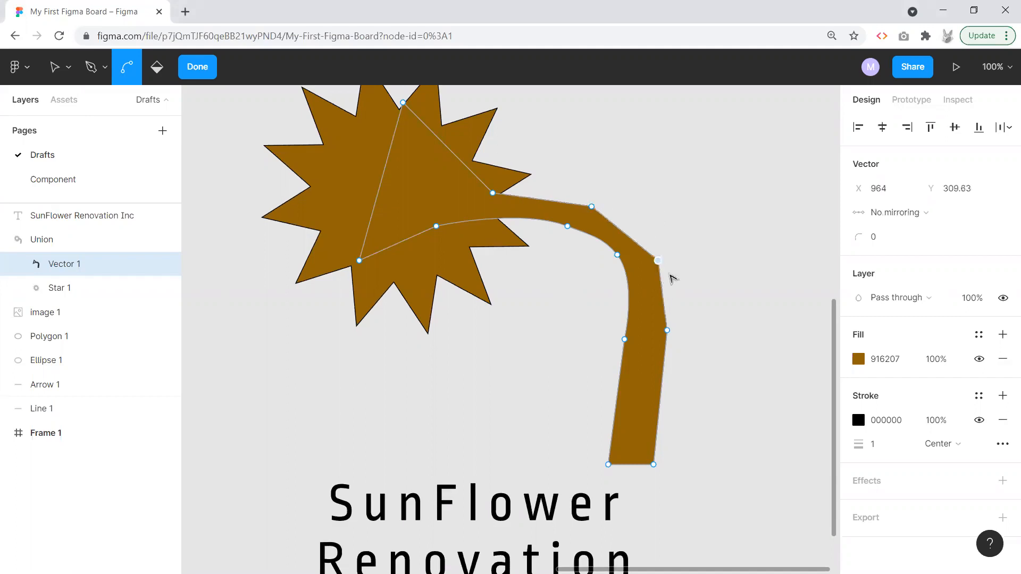
{"action": "left_click", "coordinate": [667, 331]}
{"action": "left_click", "coordinate": [667, 330]}
{"action": "left_click_drag", "start_coordinate": [593, 209], "coordinate": [623, 220]}
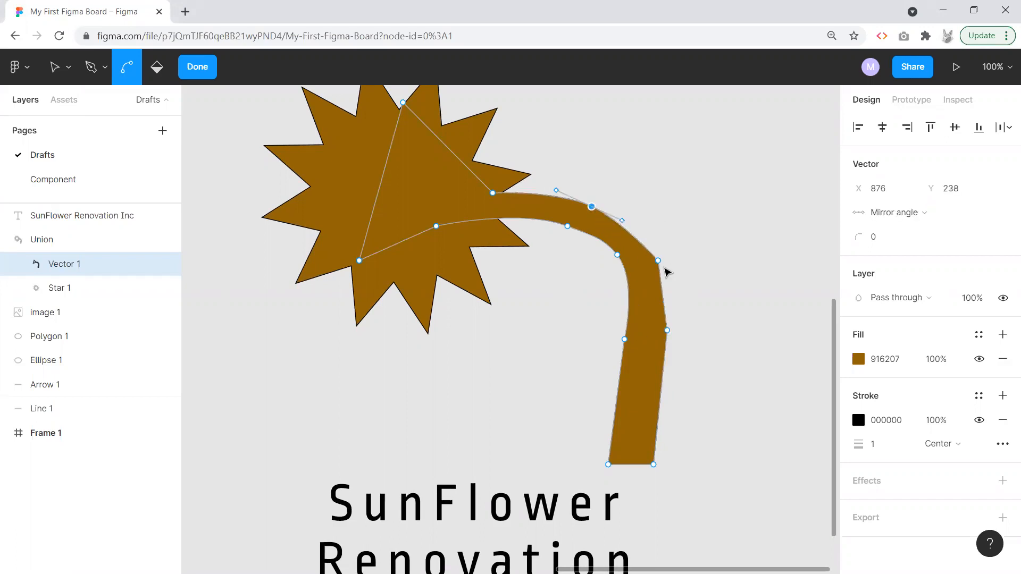
{"action": "left_click_drag", "start_coordinate": [658, 261], "coordinate": [670, 285]}
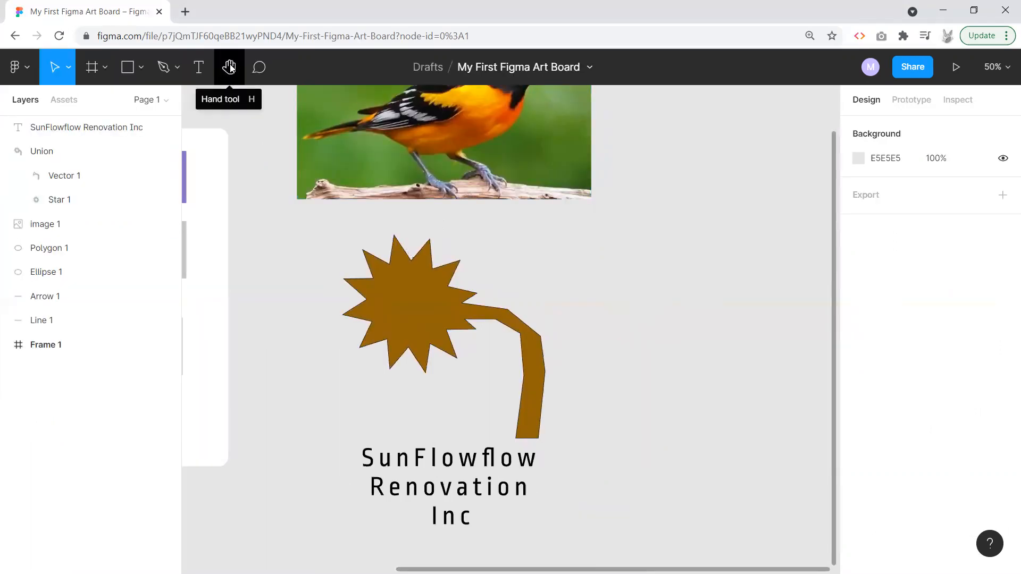
Step: Pan around the canvas with the Hand tool to view the frame, the bird image and the flower logo
{"action": "left_click_drag", "start_coordinate": [698, 268], "coordinate": [766, 329]}
{"action": "left_click_drag", "start_coordinate": [638, 326], "coordinate": [522, 326]}
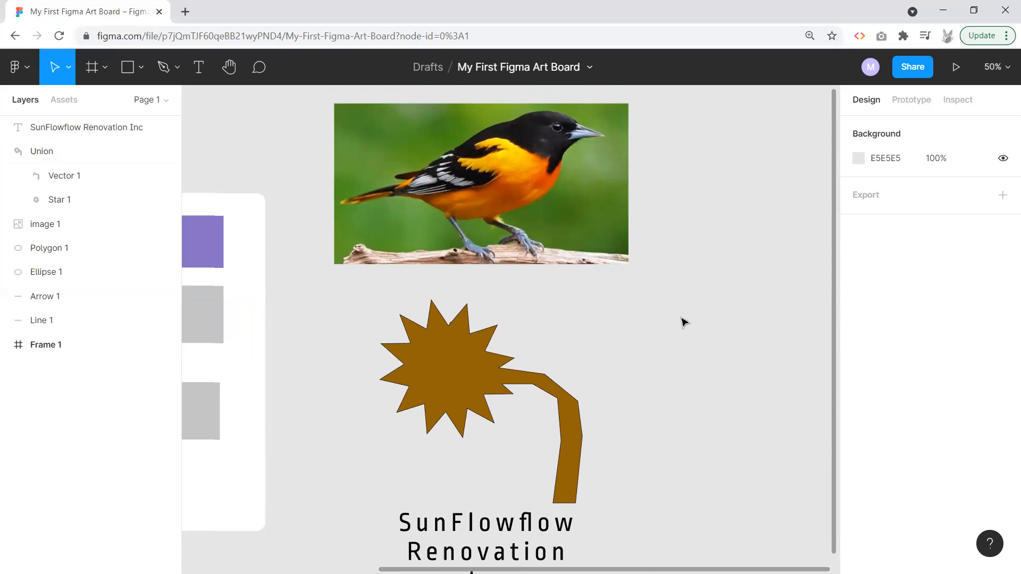
{"action": "left_click_drag", "start_coordinate": [680, 319], "coordinate": [723, 301]}
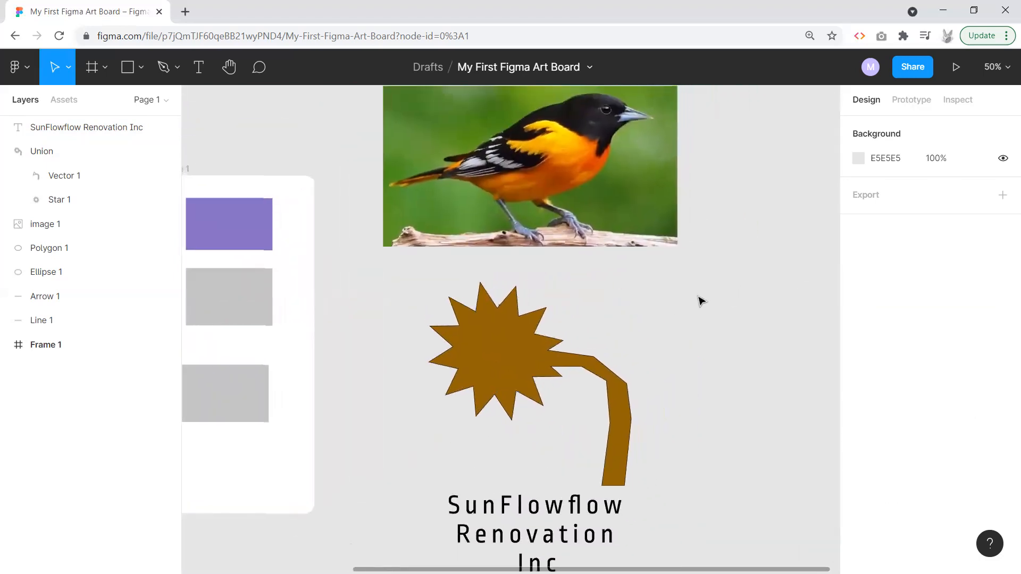
{"action": "left_click_drag", "start_coordinate": [750, 292], "coordinate": [705, 318]}
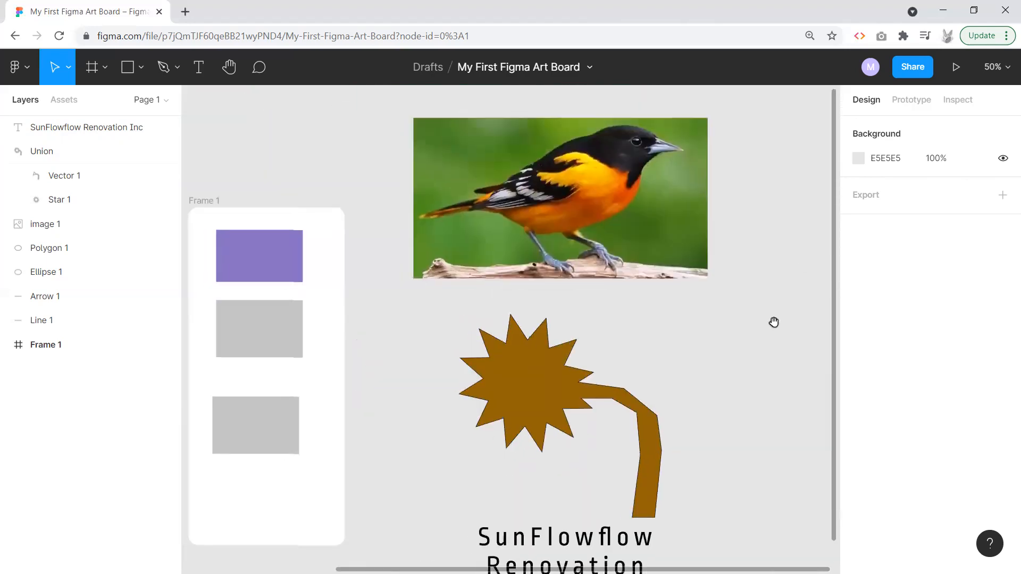
{"action": "left_click_drag", "start_coordinate": [771, 314], "coordinate": [708, 295]}
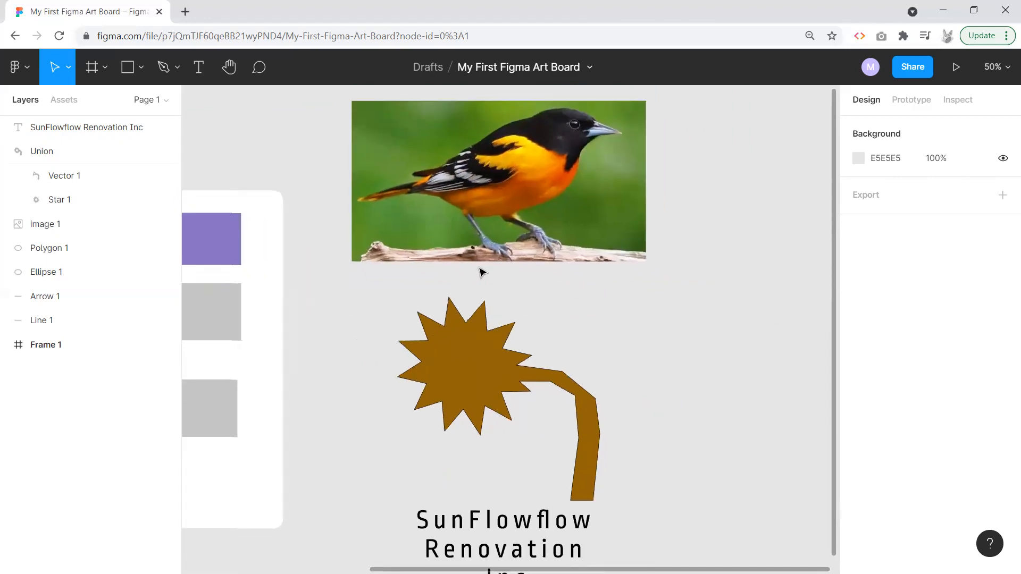
{"action": "left_click", "coordinate": [230, 67]}
{"action": "left_click_drag", "start_coordinate": [733, 310], "coordinate": [707, 288]}
{"action": "left_click_drag", "start_coordinate": [343, 277], "coordinate": [359, 327]}
{"action": "left_click_drag", "start_coordinate": [760, 321], "coordinate": [671, 311]}
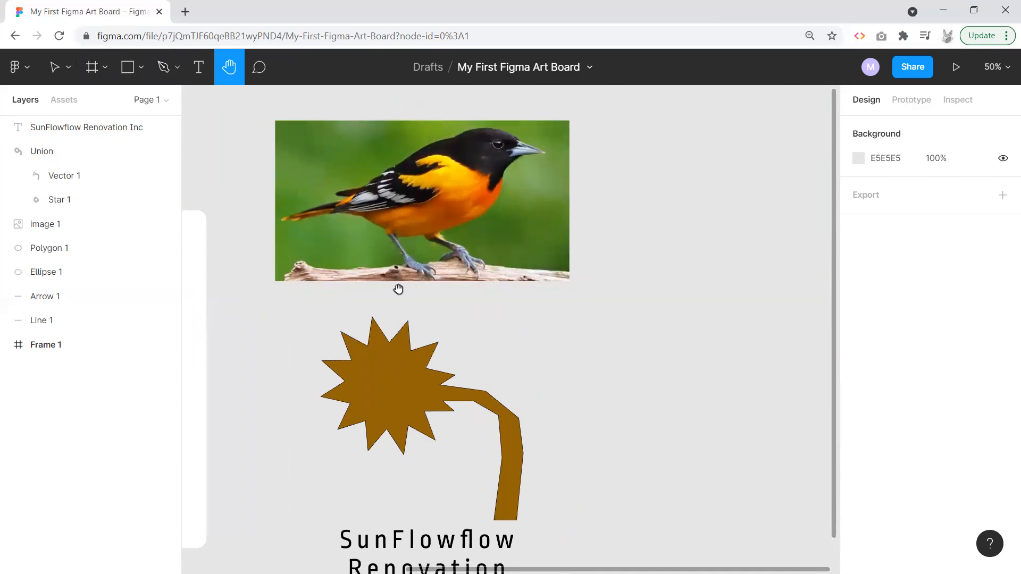
Step: Pan with the Hand tool and zoom the canvas between 25% and 100% to view the bird image, flower logo and frame
{"action": "left_click_drag", "start_coordinate": [566, 343], "coordinate": [581, 311]}
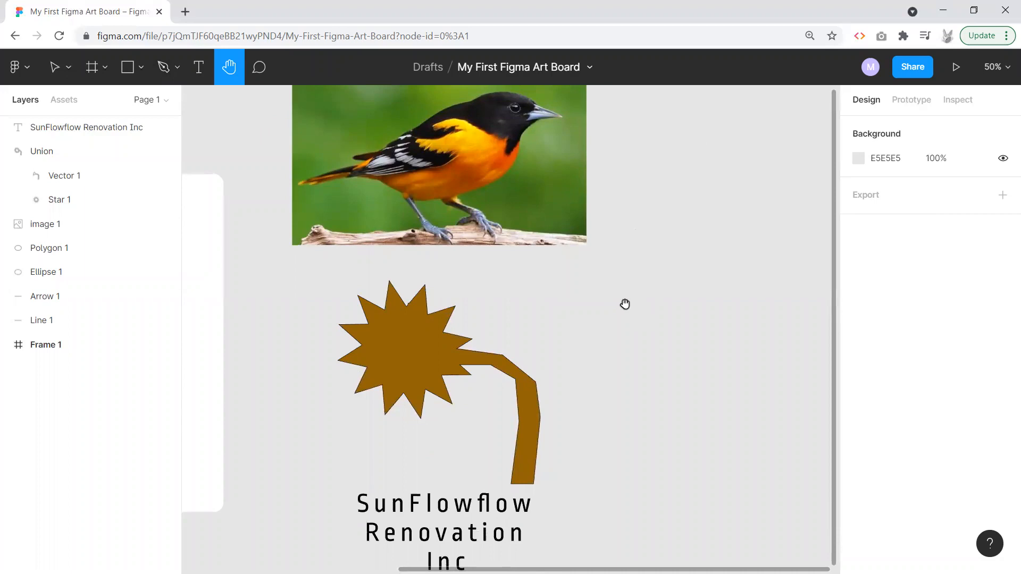
{"action": "scroll", "coordinate": [623, 303], "scroll_direction": "up", "scroll_amount": 3}
{"action": "scroll", "coordinate": [627, 340], "scroll_direction": "down", "scroll_amount": 4}
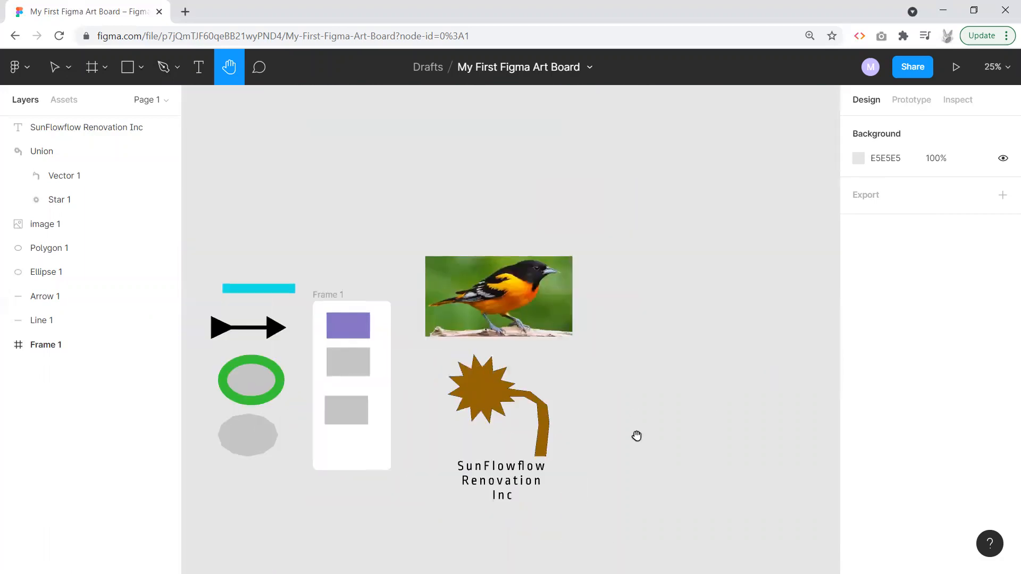
{"action": "left_click_drag", "start_coordinate": [636, 435], "coordinate": [640, 392]}
{"action": "scroll", "coordinate": [631, 376], "scroll_direction": "up", "scroll_amount": 4}
{"action": "left_click_drag", "start_coordinate": [720, 307], "coordinate": [624, 269]}
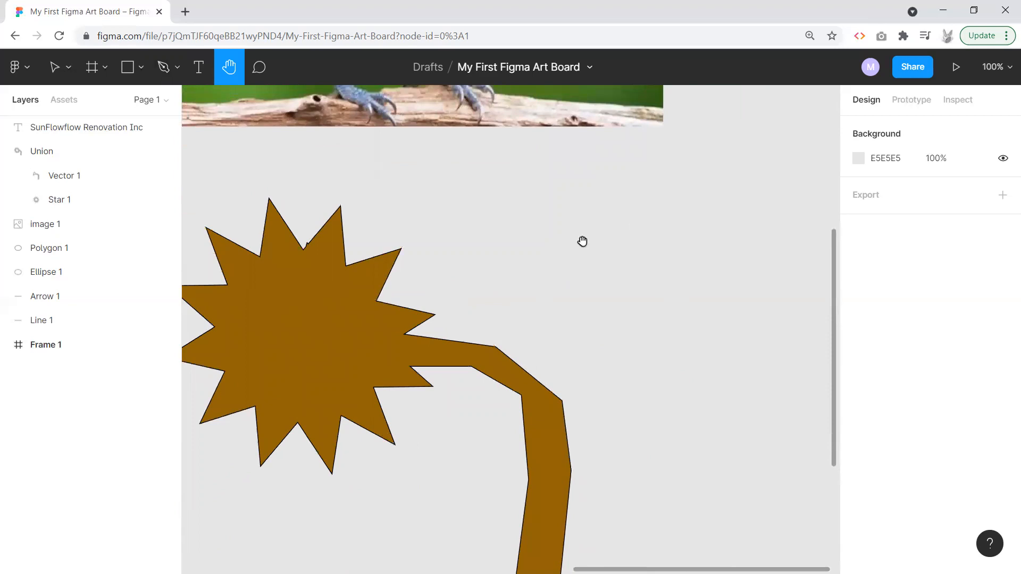
{"action": "left_click_drag", "start_coordinate": [593, 239], "coordinate": [601, 279]}
{"action": "key", "text": "ctrl+plus"}
{"action": "key", "text": "ctrl+minus"}
{"action": "key", "text": "ctrl+minus"}
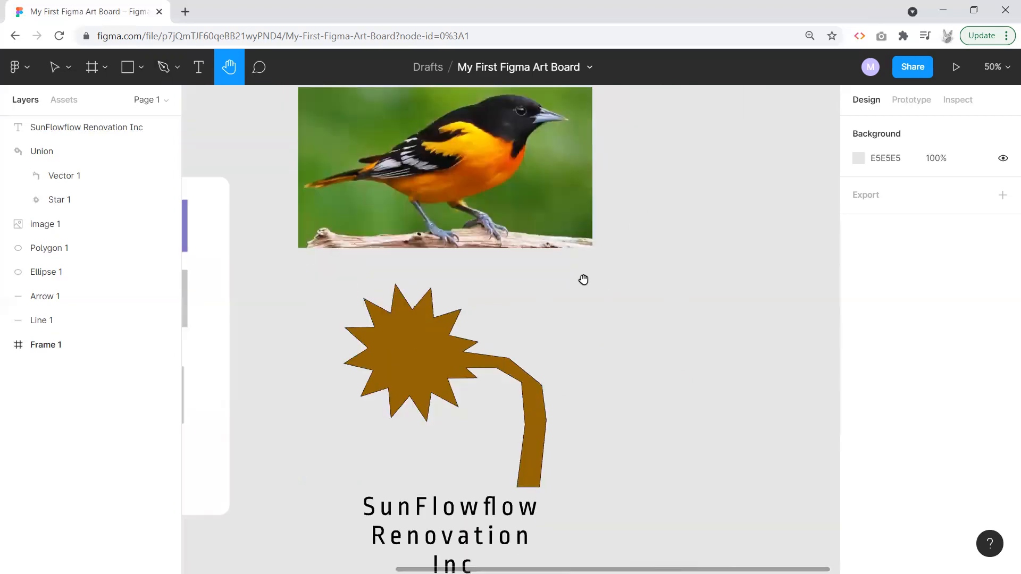
{"action": "key", "text": "ctrl+minus"}
{"action": "left_click_drag", "start_coordinate": [556, 332], "coordinate": [593, 303]}
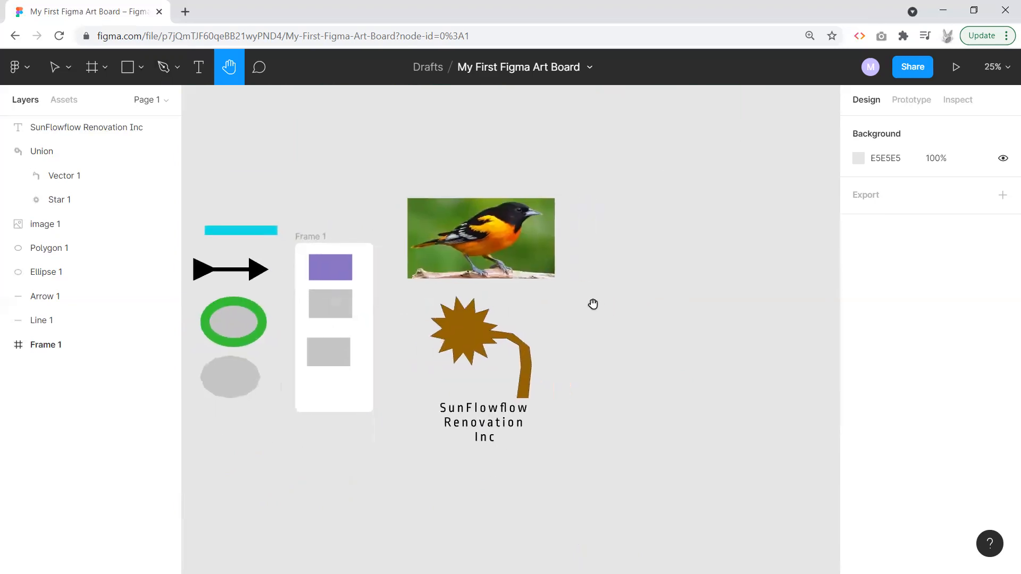
{"action": "key", "text": "ctrl+plus"}
{"action": "left_click_drag", "start_coordinate": [612, 261], "coordinate": [579, 312]}
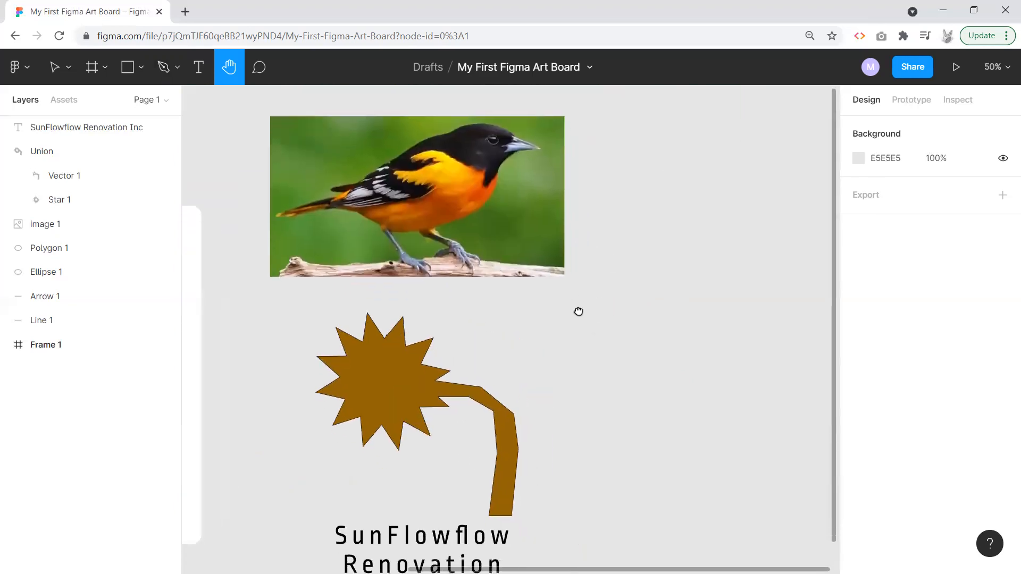
Step: Post the comment "Looks great, needs more red birds" above the upper edge of the bird image
{"action": "left_click", "coordinate": [259, 68]}
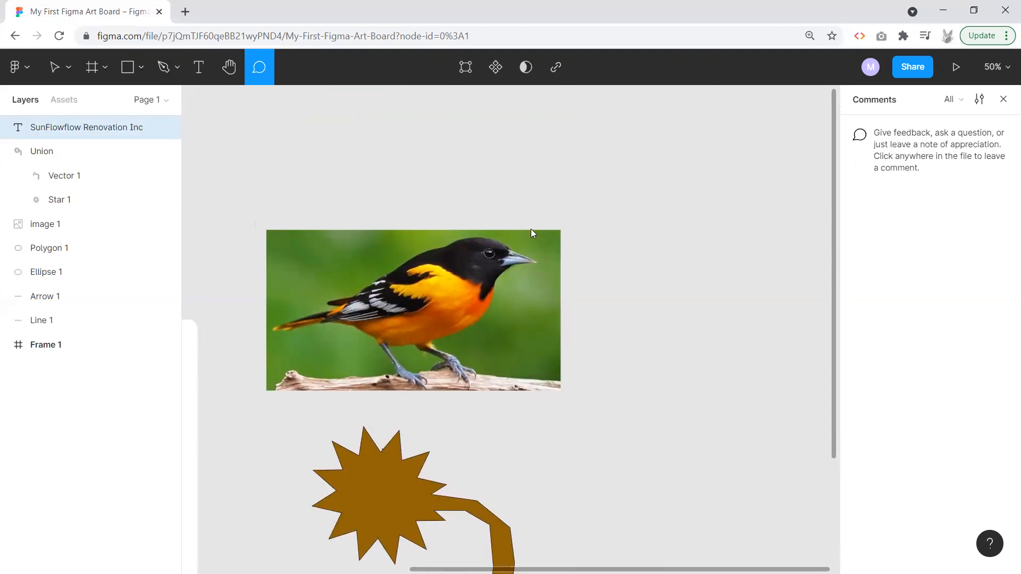
{"action": "left_click", "coordinate": [531, 228]}
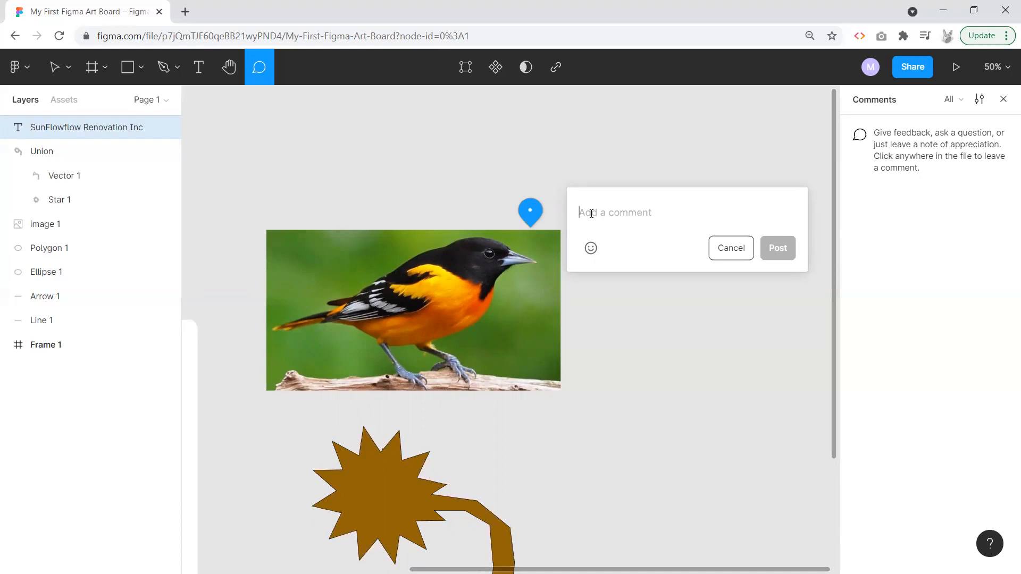
{"action": "type", "text": "Looks"}
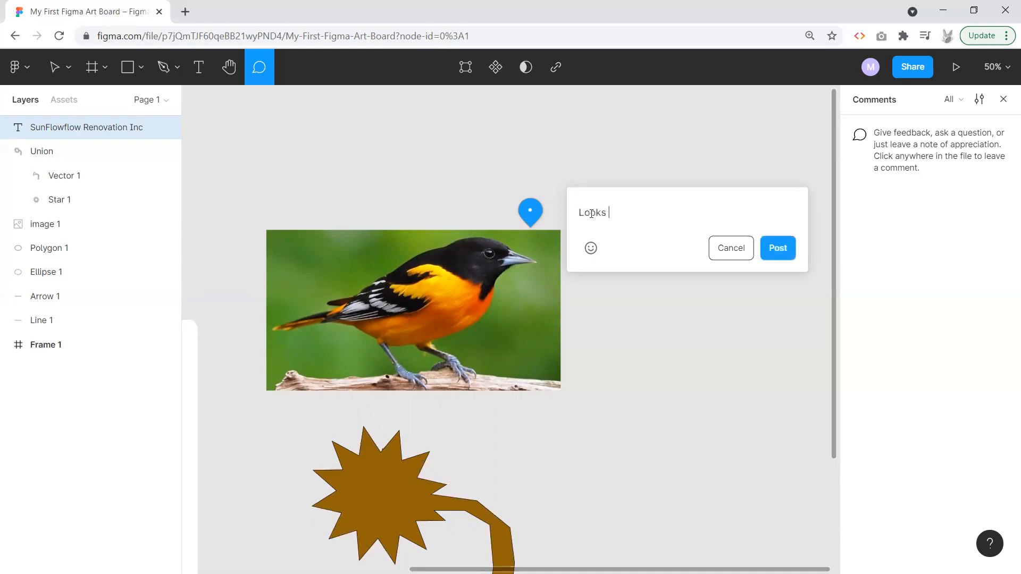
{"action": "type", "text": " great, needs more red birds"}
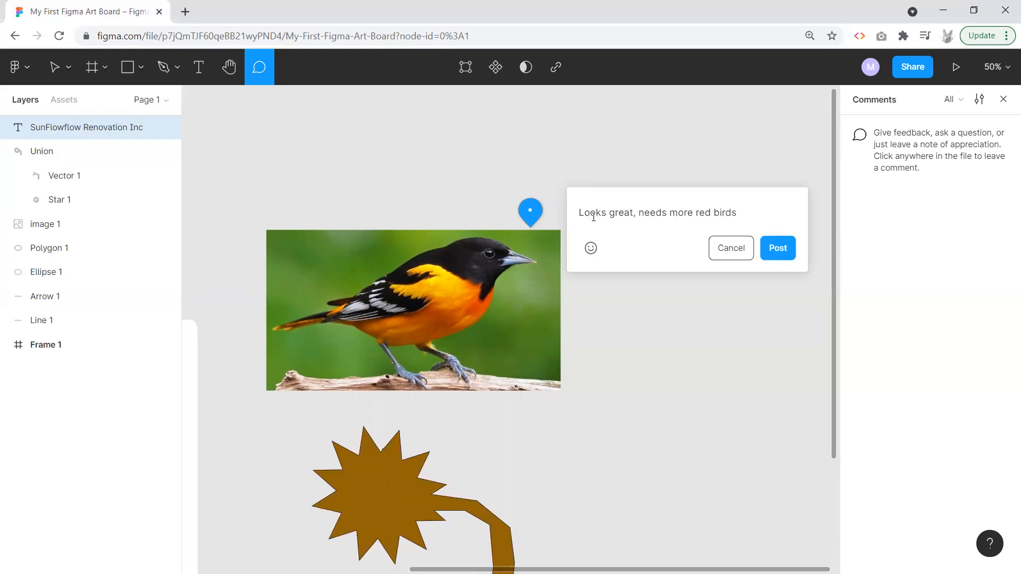
{"action": "left_click", "coordinate": [782, 249]}
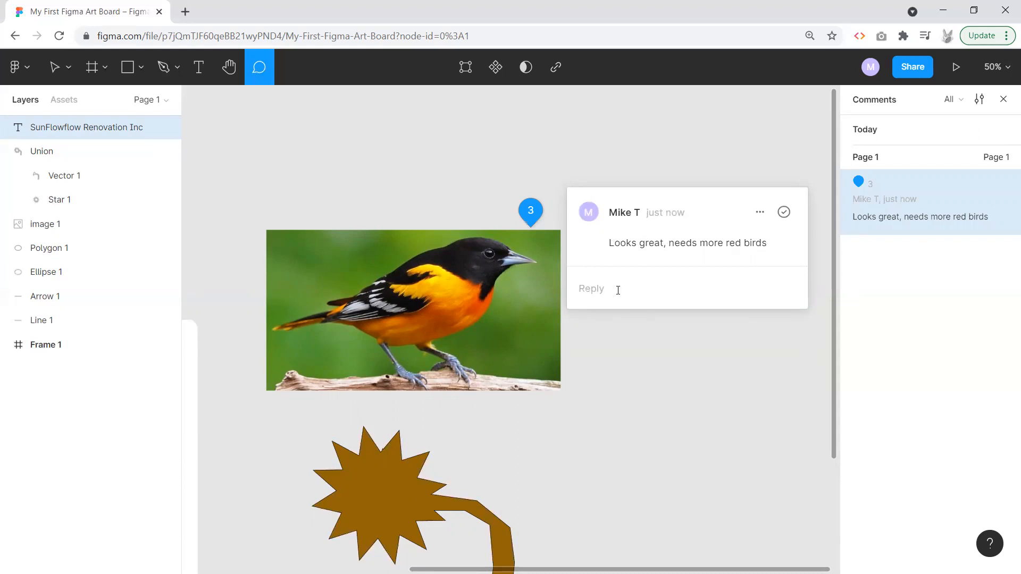
Step: Reply to the bird image comment with "Thank, will add more red bird"
{"action": "left_click", "coordinate": [588, 289]}
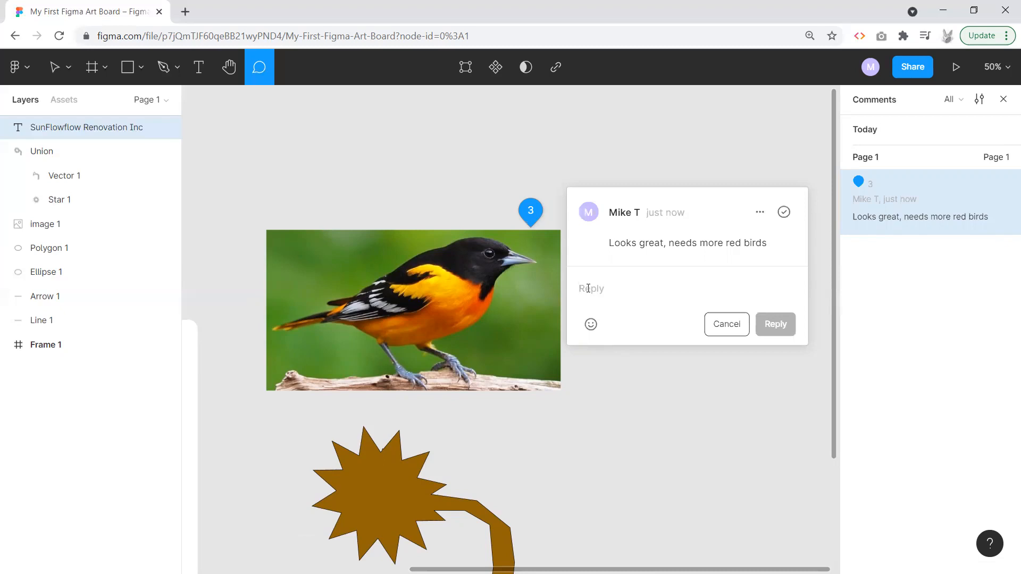
{"action": "type", "text": "Thank"}
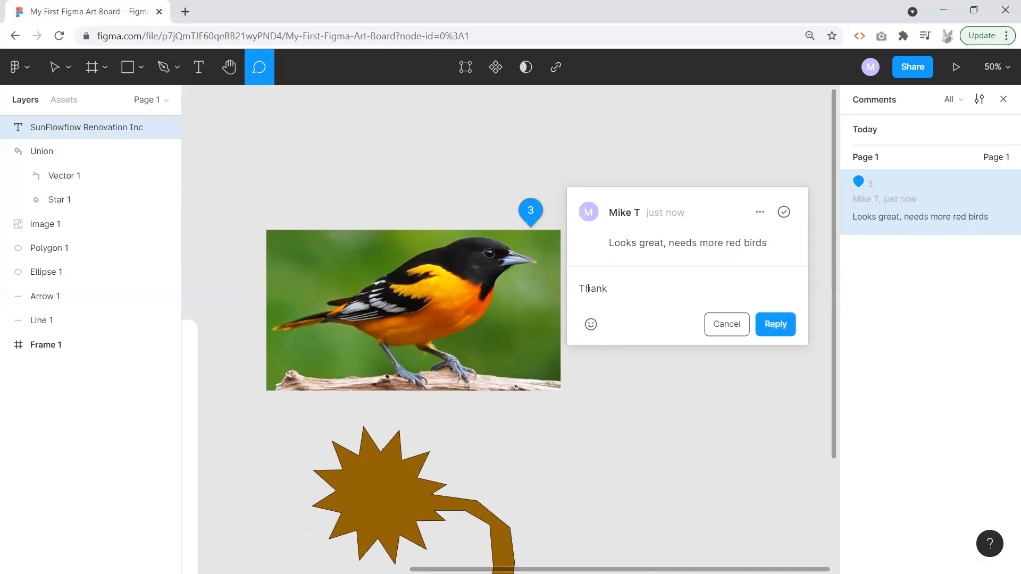
{"action": "type", "text": ", will add more red bird"}
{"action": "left_click", "coordinate": [774, 328]}
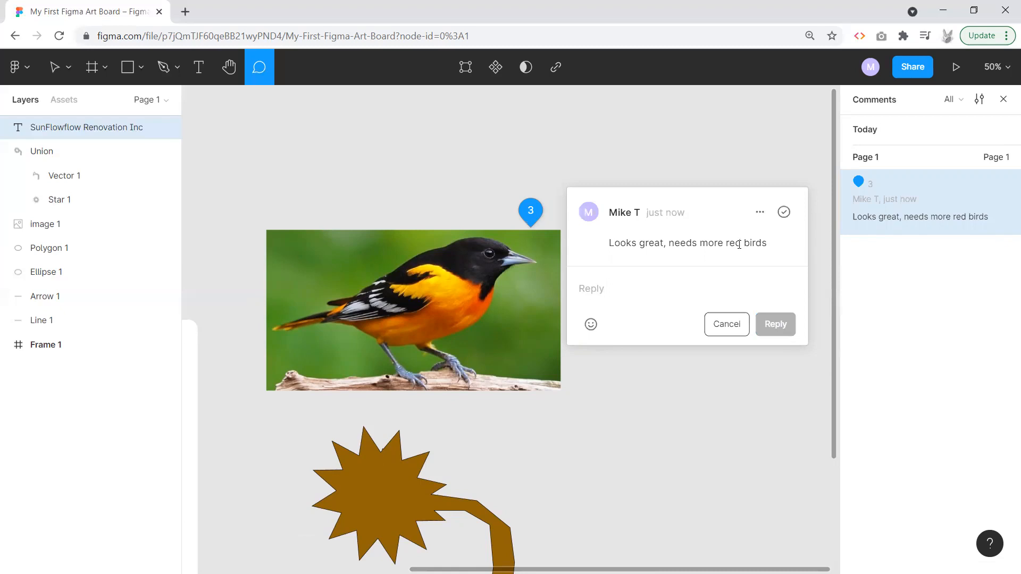
Step: Mark the bird image comment as resolved, and undo resolving it
{"action": "left_click", "coordinate": [784, 213]}
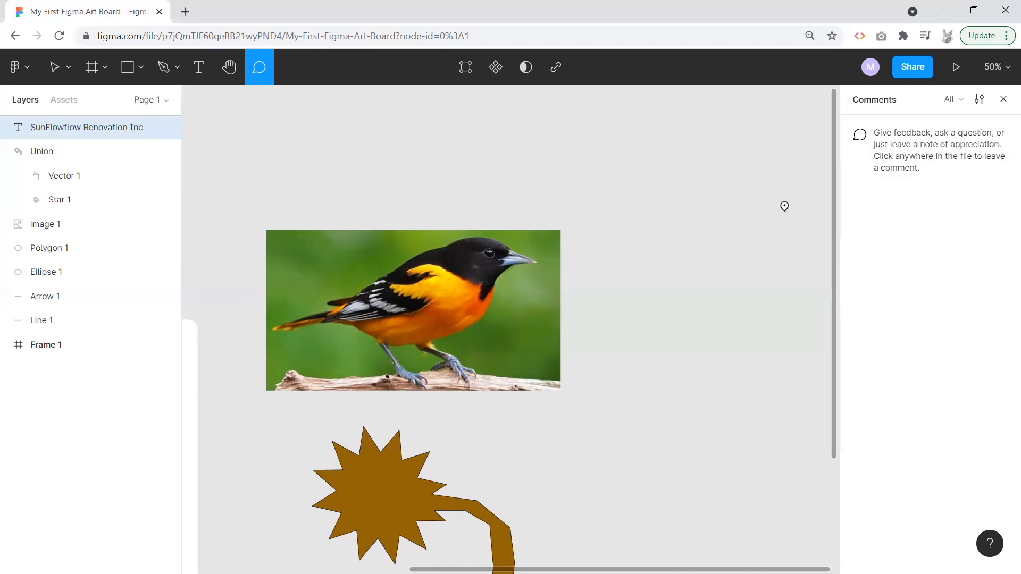
{"action": "key", "text": "ctrl+z"}
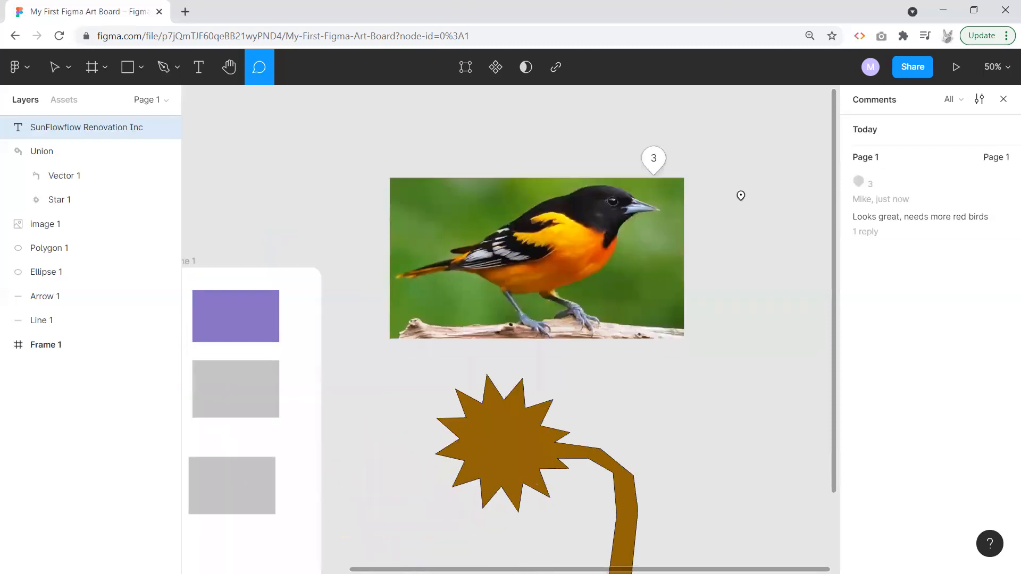
Step: Compare how the comment pin is displayed with the Hand, Text and Comment tools active
{"action": "key", "text": "minus"}
{"action": "key", "text": "minus"}
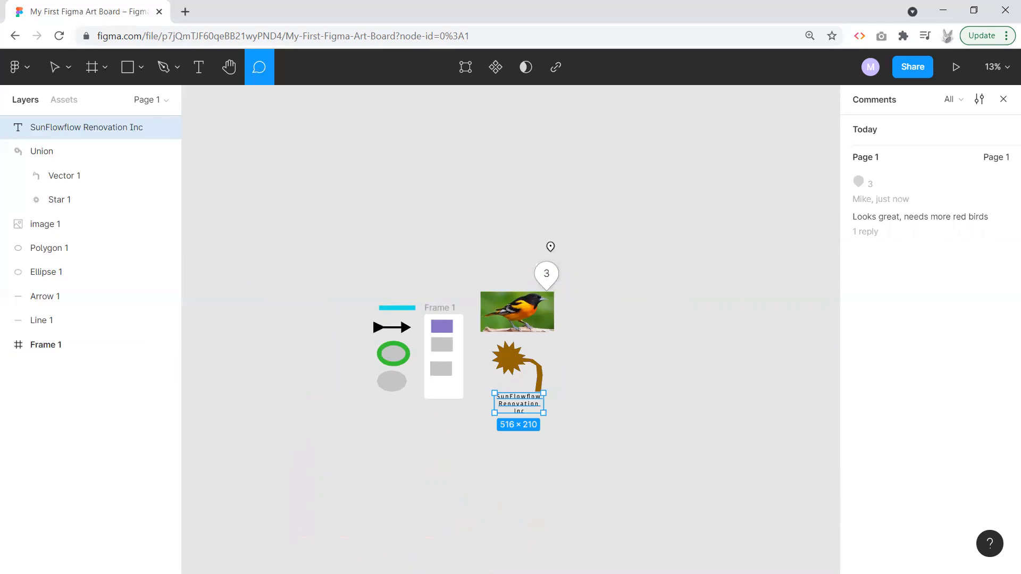
{"action": "left_click", "coordinate": [233, 72]}
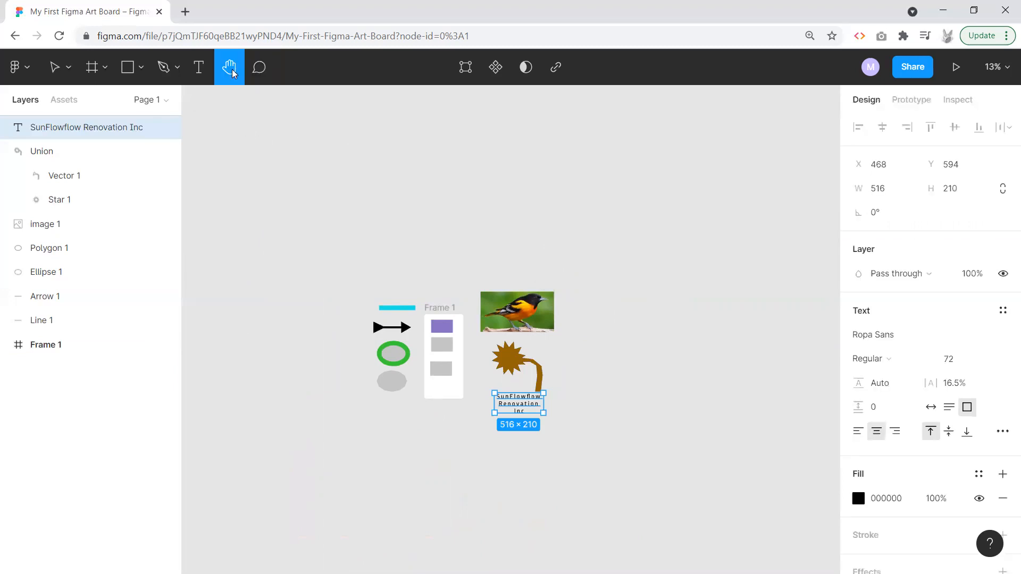
{"action": "left_click", "coordinate": [198, 67]}
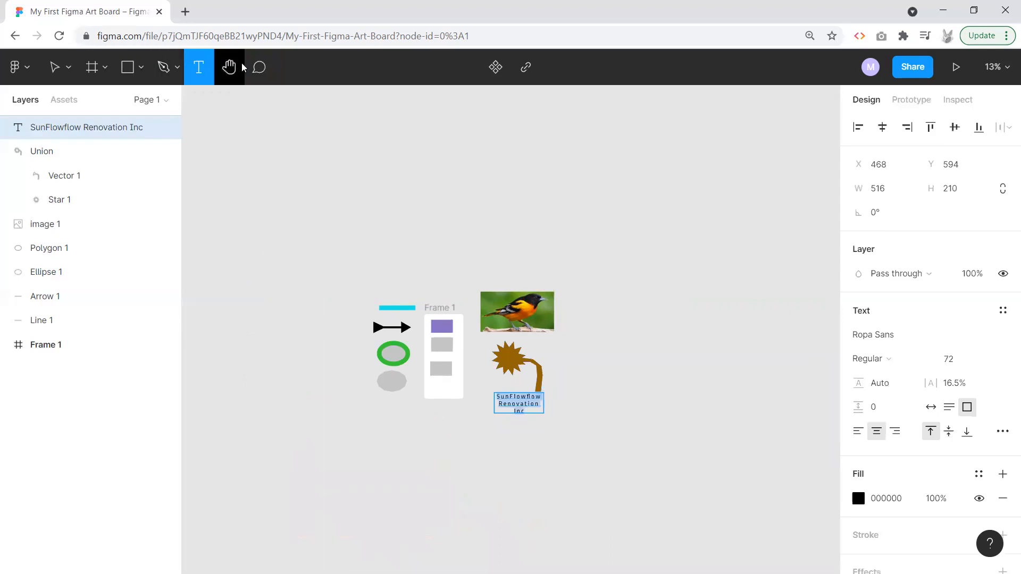
{"action": "left_click", "coordinate": [258, 68]}
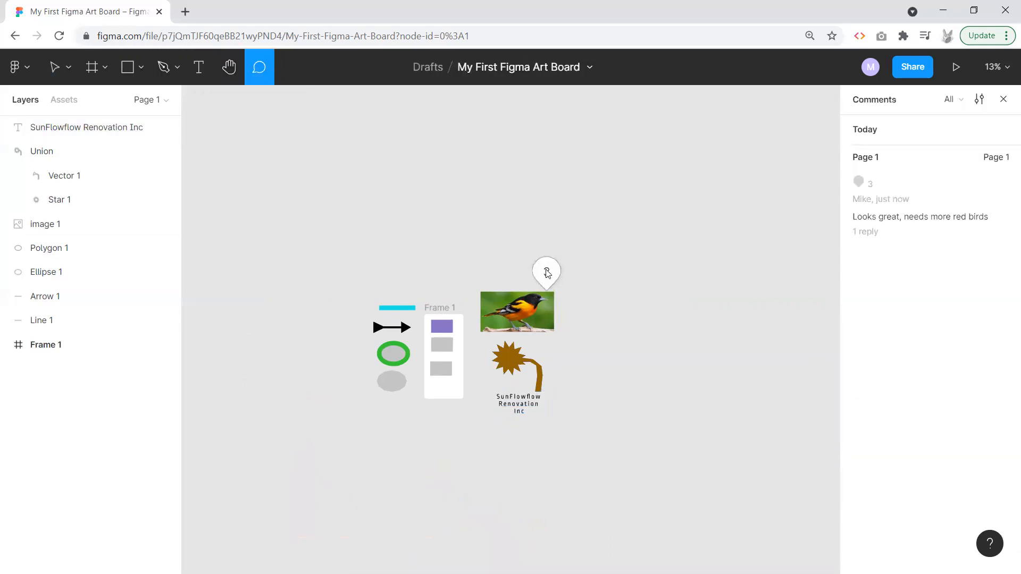
{"action": "key", "text": "ctrl+plus"}
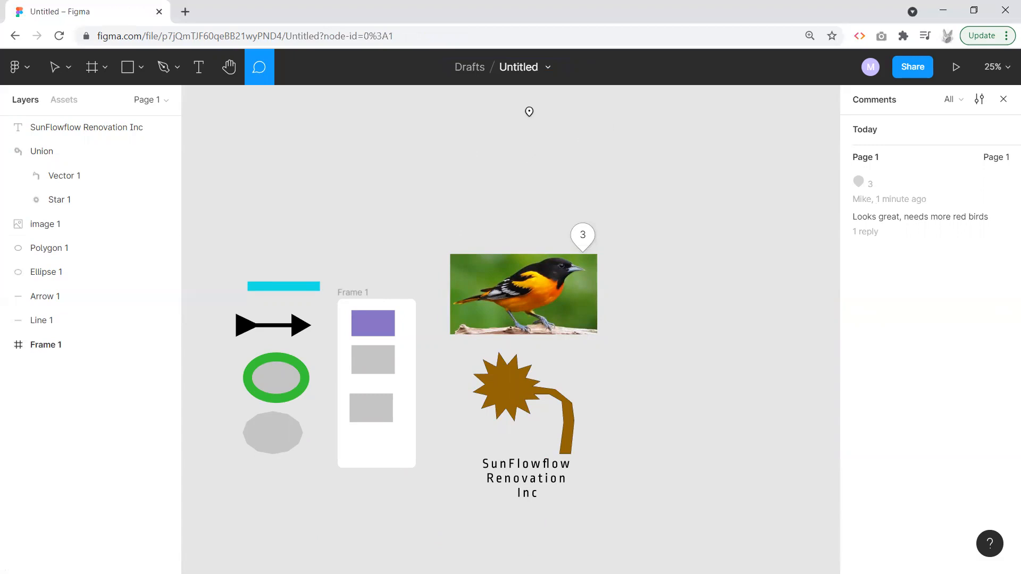
Step: Rename the file as "My First Figma Board" and return to the Move tool
{"action": "left_click", "coordinate": [521, 67]}
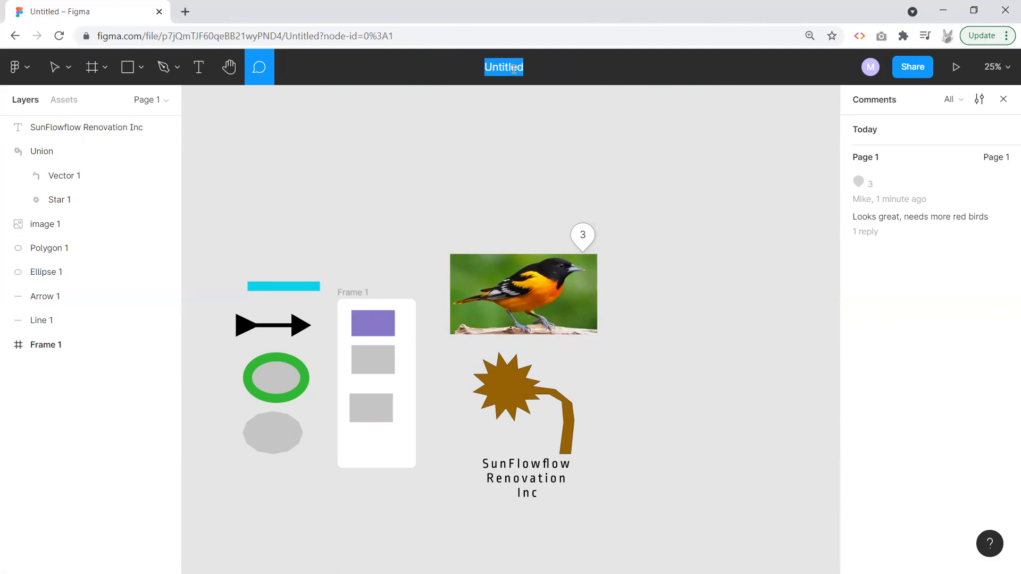
{"action": "type", "text": "My First Figma Board"}
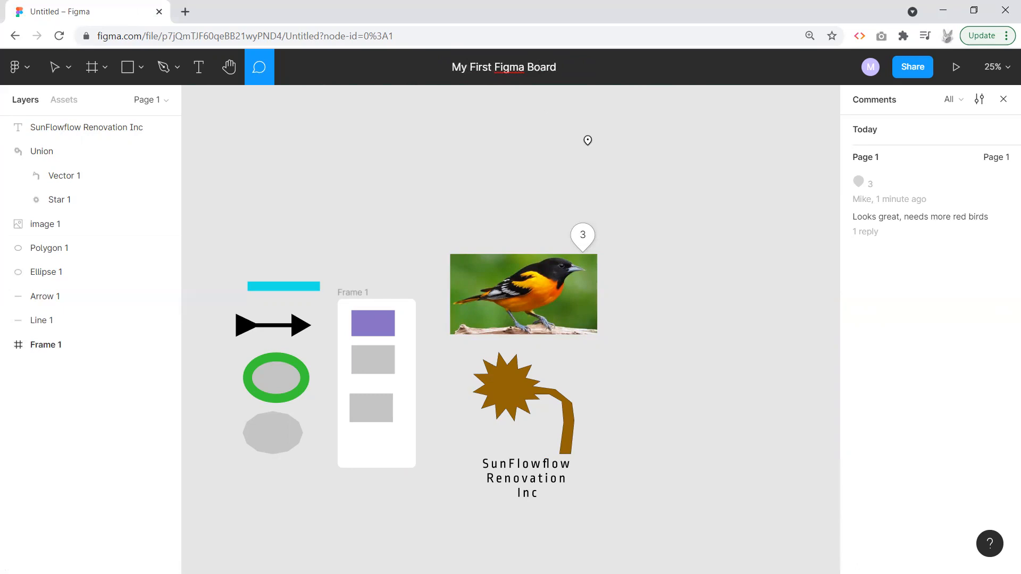
{"action": "key", "text": "Return"}
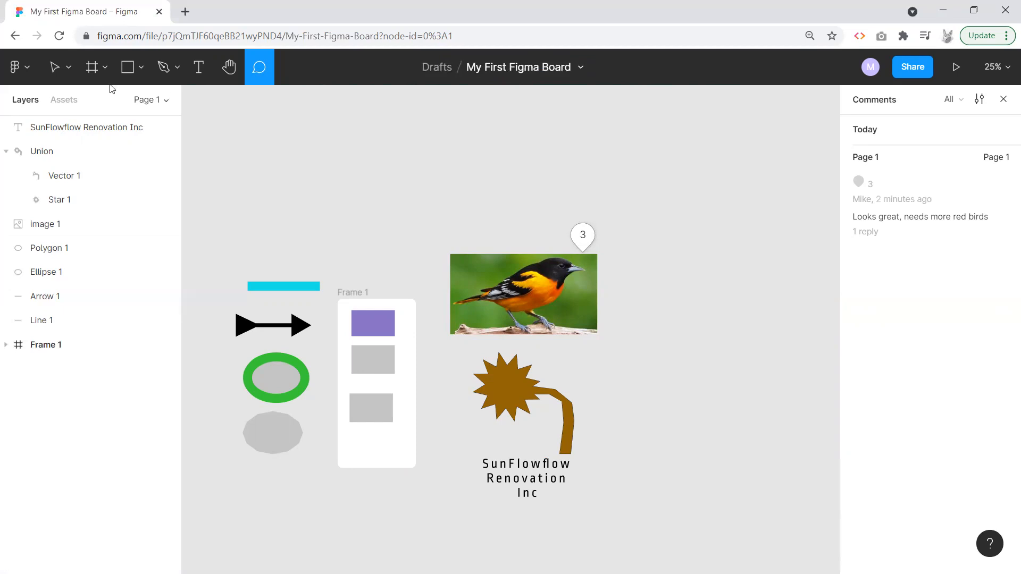
{"action": "left_click", "coordinate": [57, 68]}
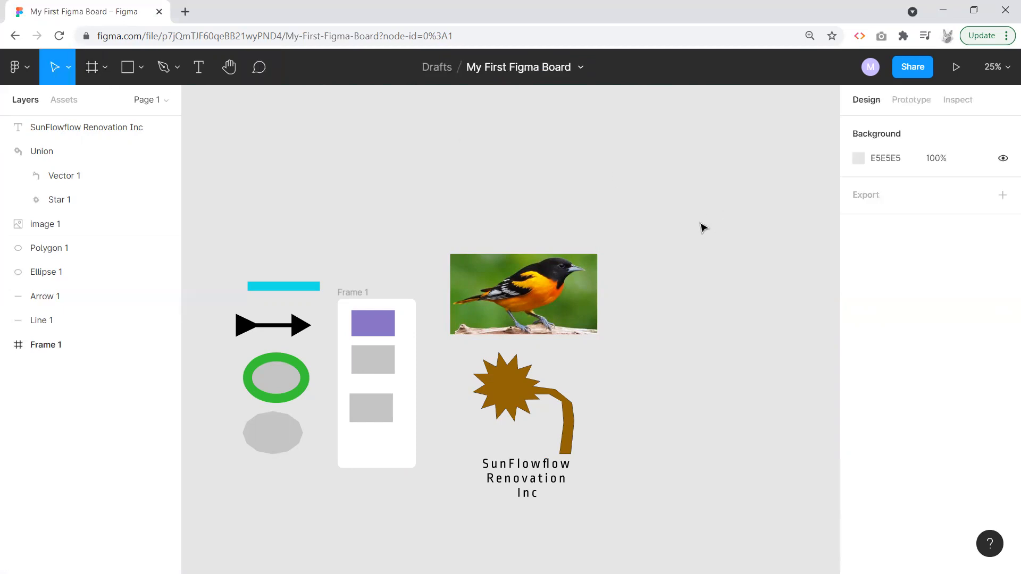